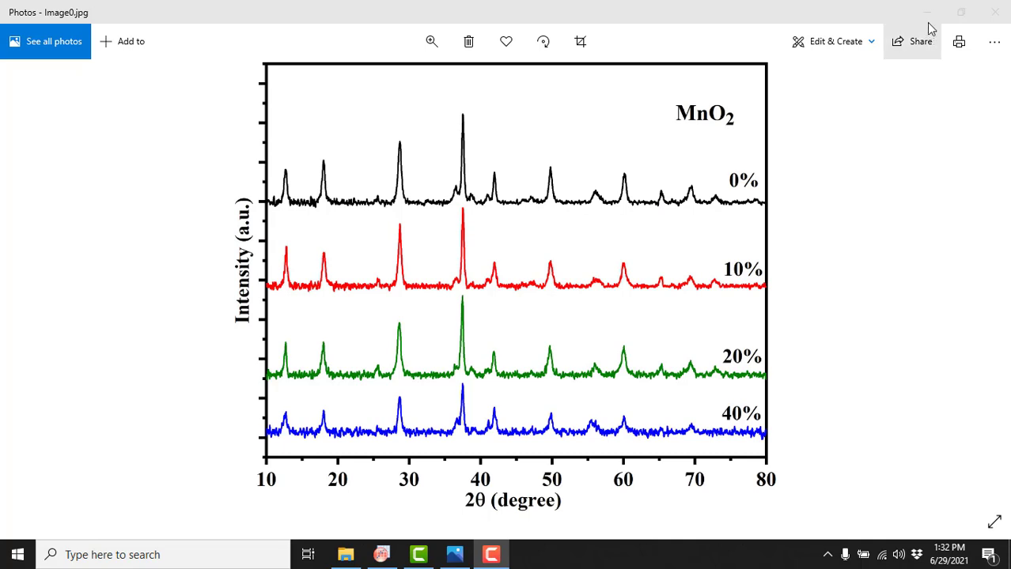
Step: Import the files M1.asc, M2.asc, M3.asc and M4.asc from the Multiple XRD folder into OriginPro
left_click(927, 12)
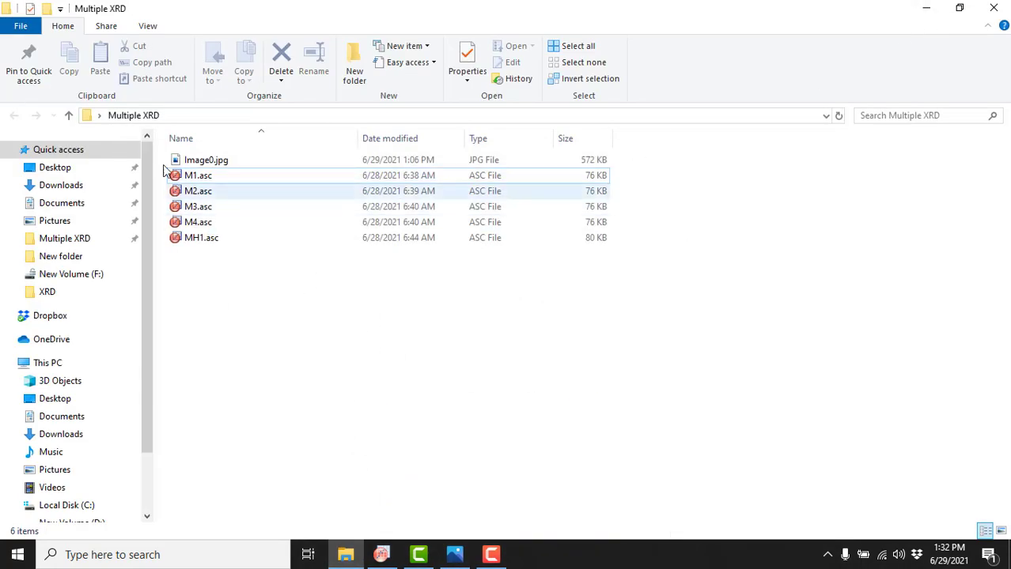
left_click_drag(159, 169, 202, 272)
left_click(202, 273)
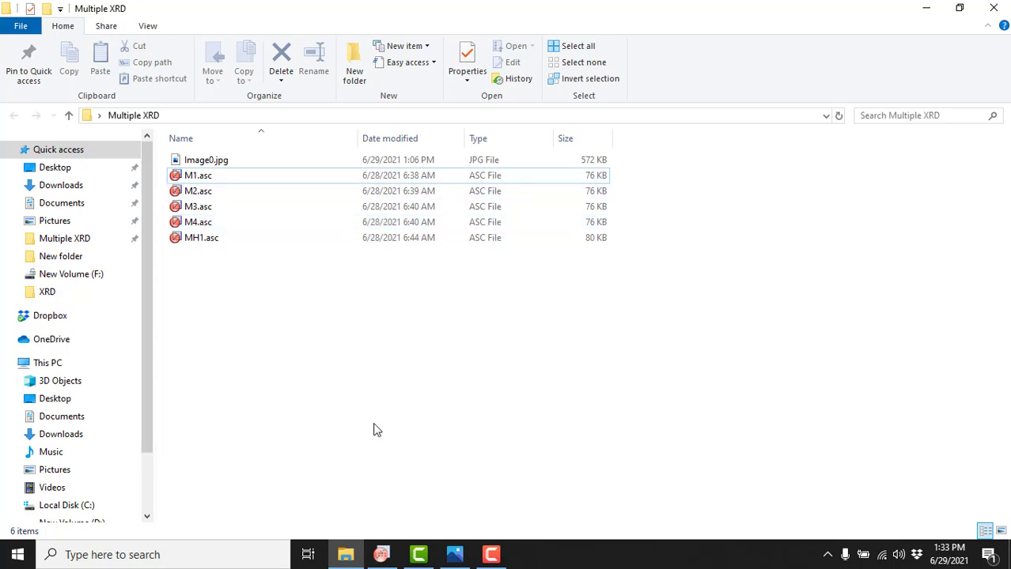
left_click(382, 554)
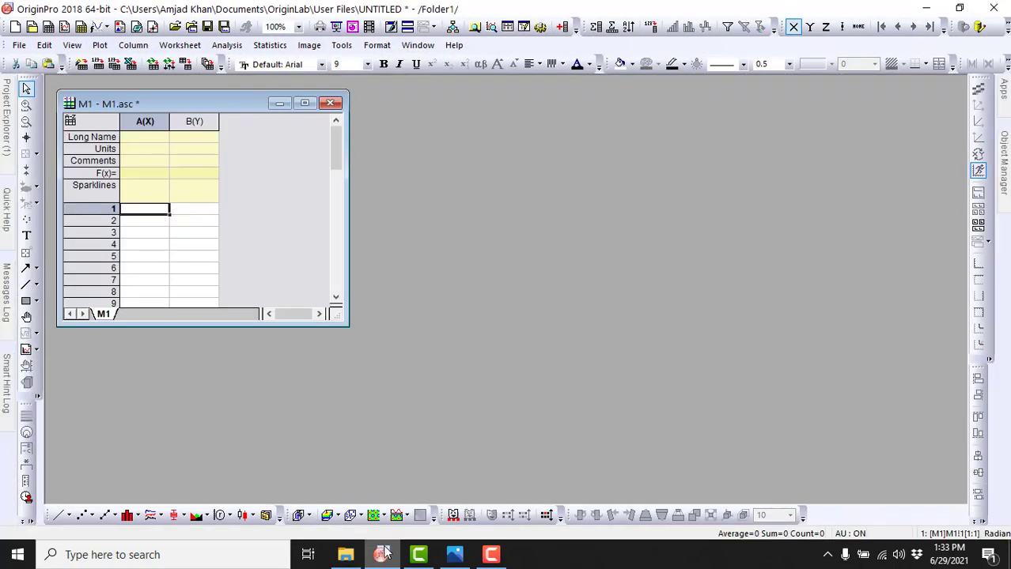
left_click(926, 8)
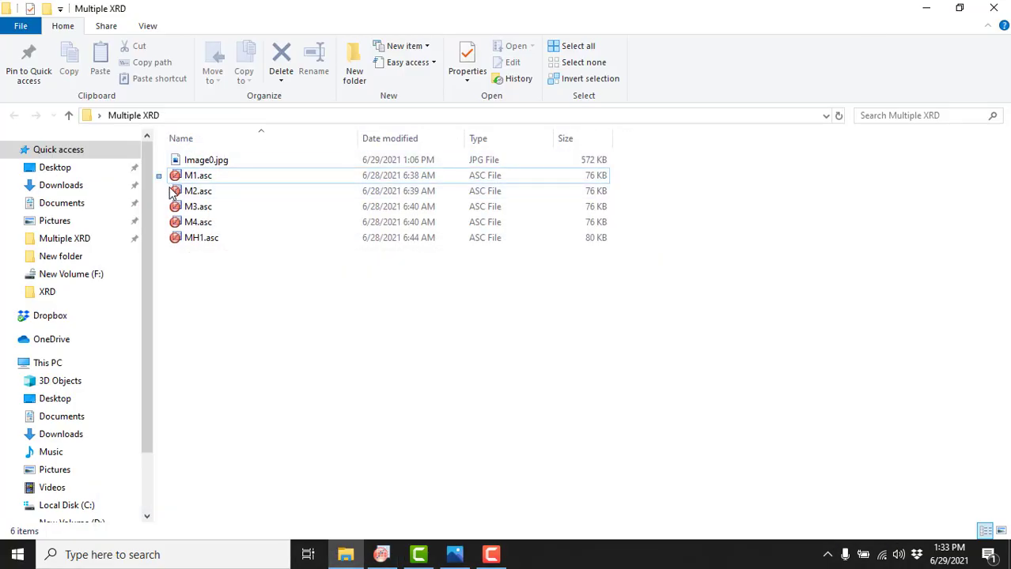
left_click_drag(171, 187, 194, 224)
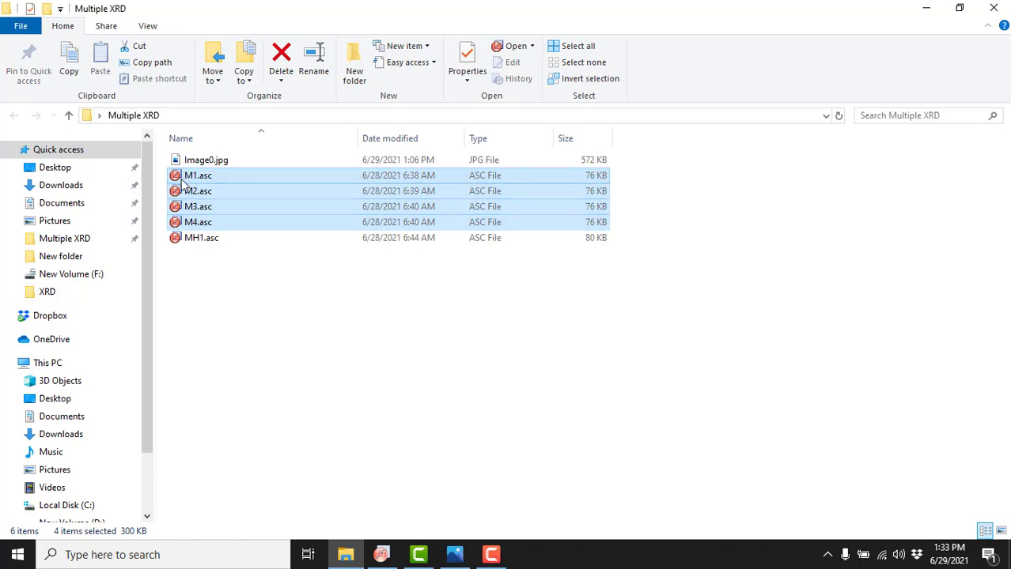
left_click_drag(182, 183, 331, 324)
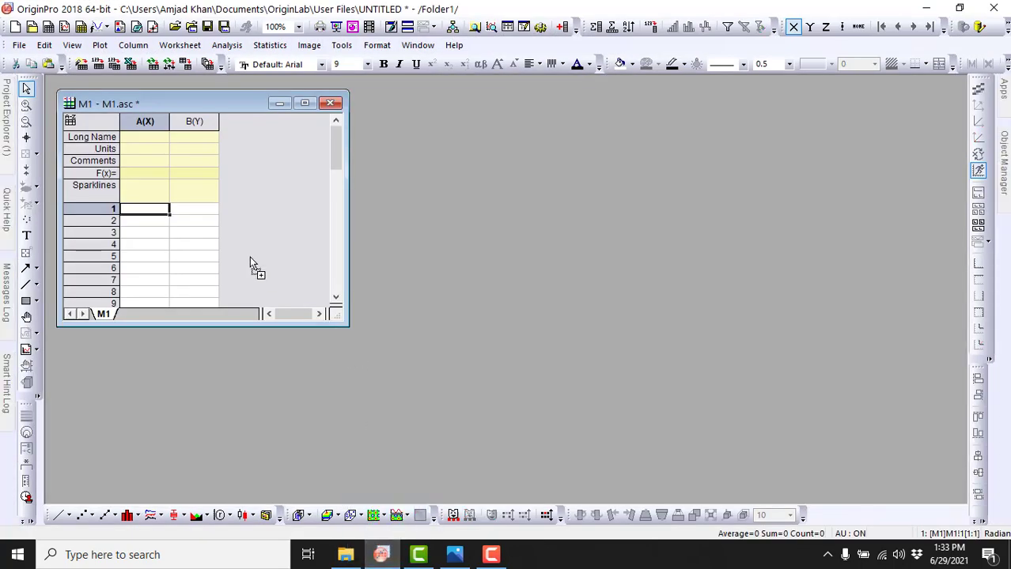
left_click_drag(250, 257, 250, 257)
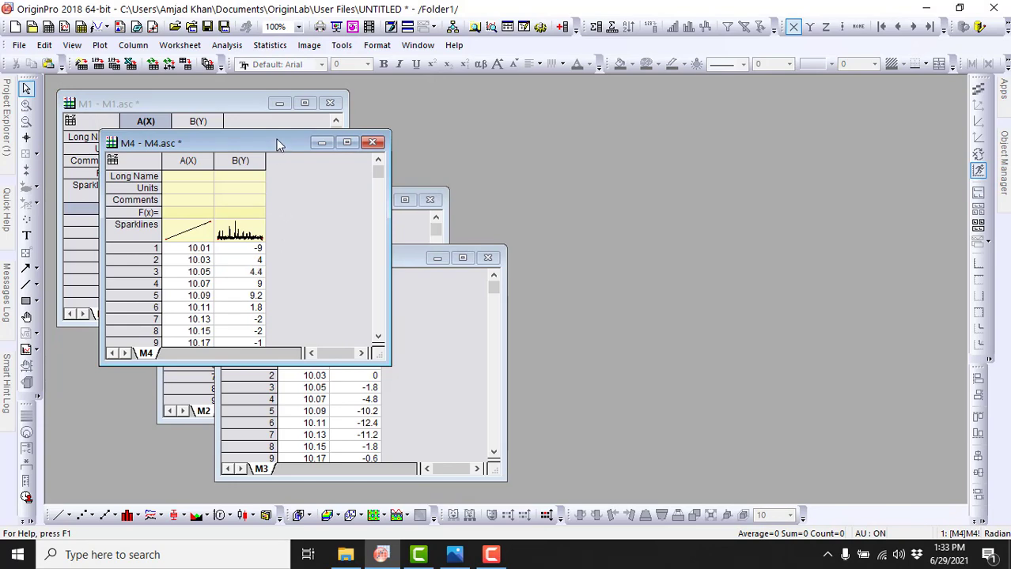
Step: Spread out the overlapping M4, M3 and M2 workbook windows and bring each of the four imported workbooks forward in turn
left_click_drag(301, 146, 802, 115)
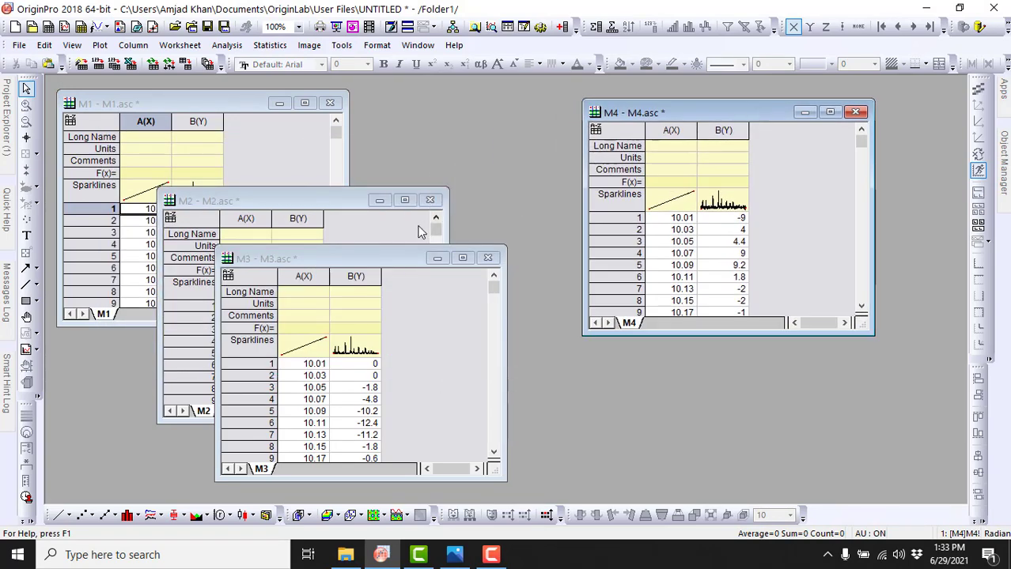
left_click_drag(395, 261, 706, 225)
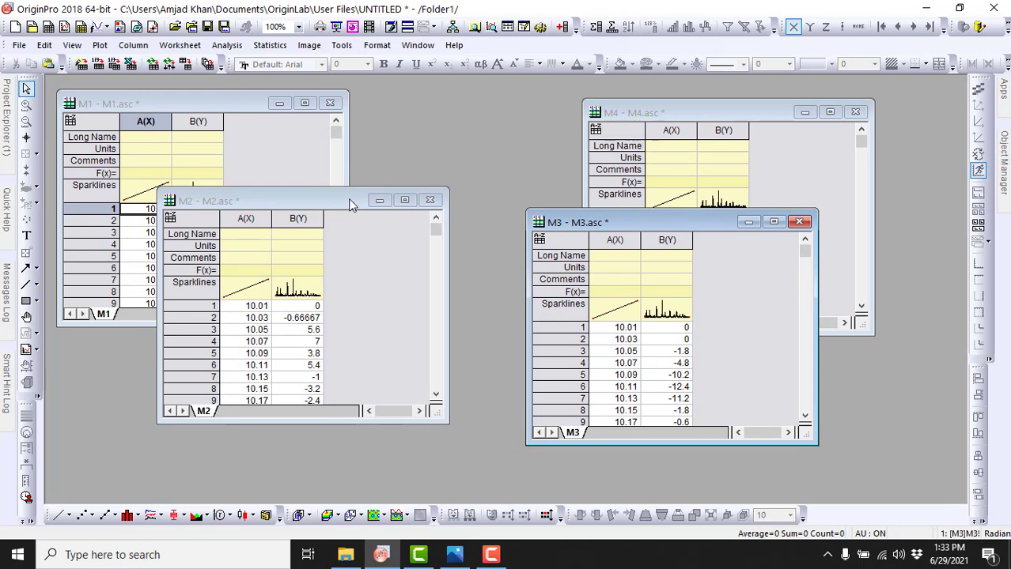
left_click_drag(320, 201, 542, 255)
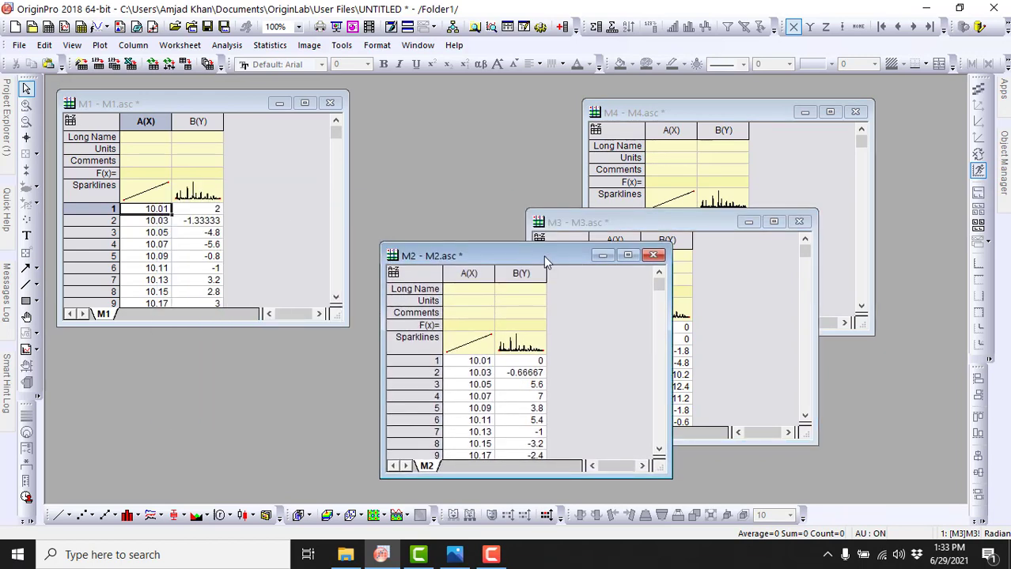
left_click(183, 107)
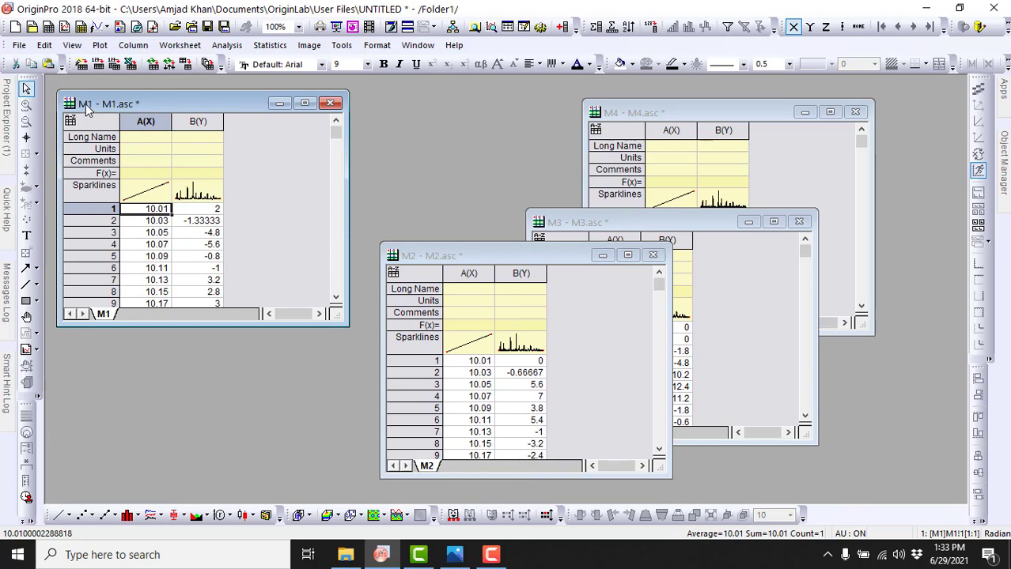
left_click_drag(87, 108, 92, 107)
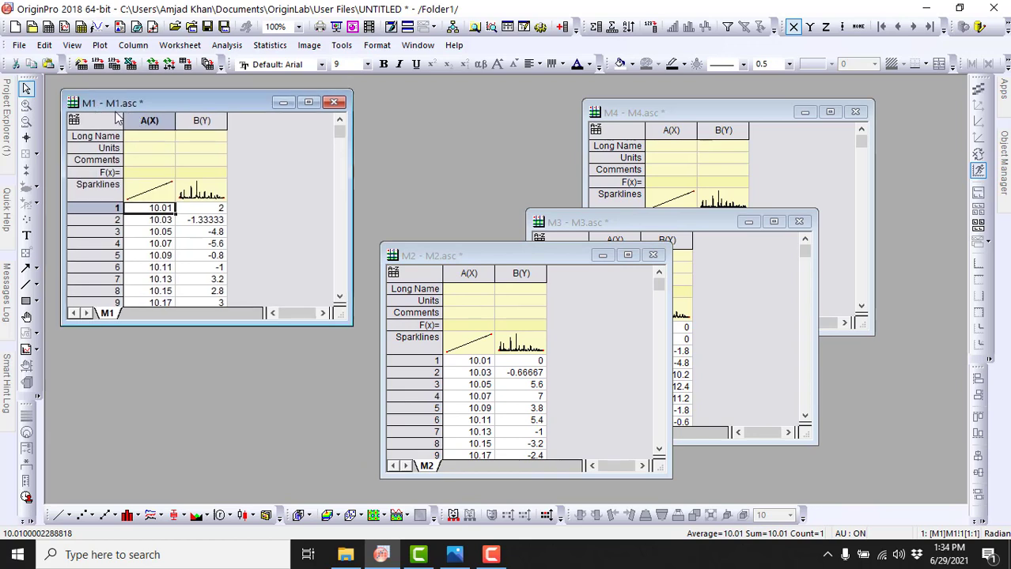
left_click(426, 262)
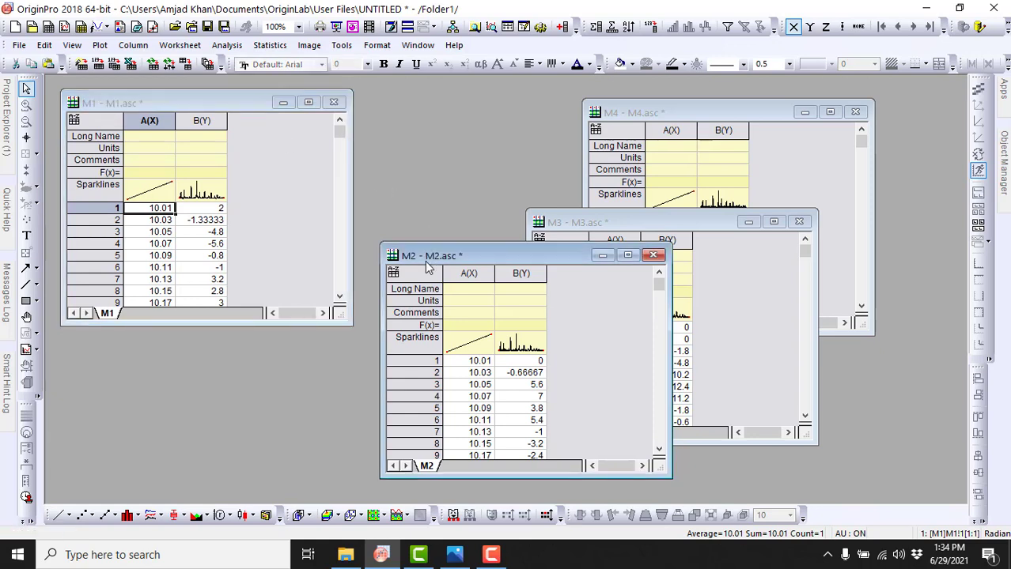
left_click_drag(426, 261, 329, 194)
left_click(596, 221)
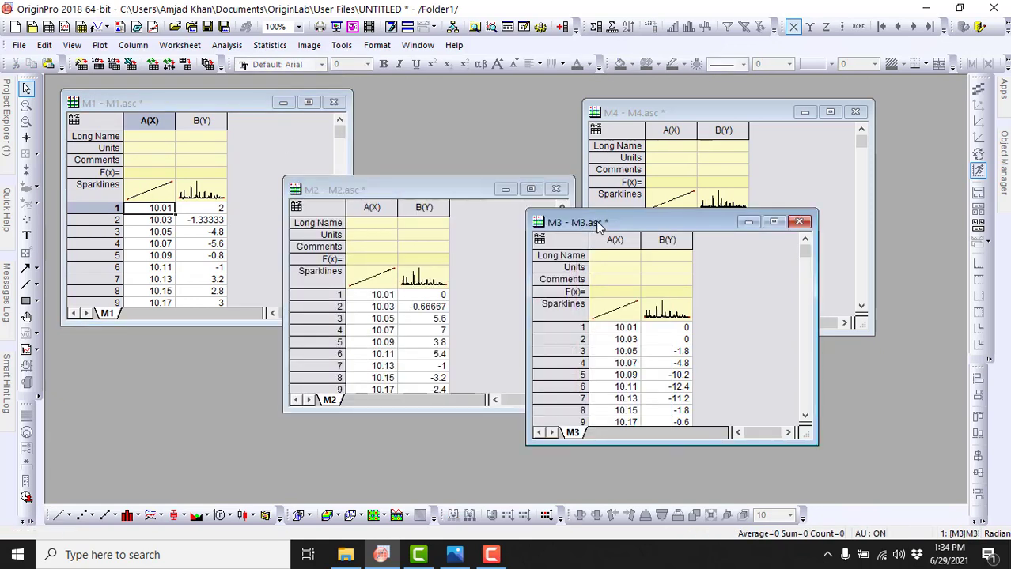
left_click(702, 111)
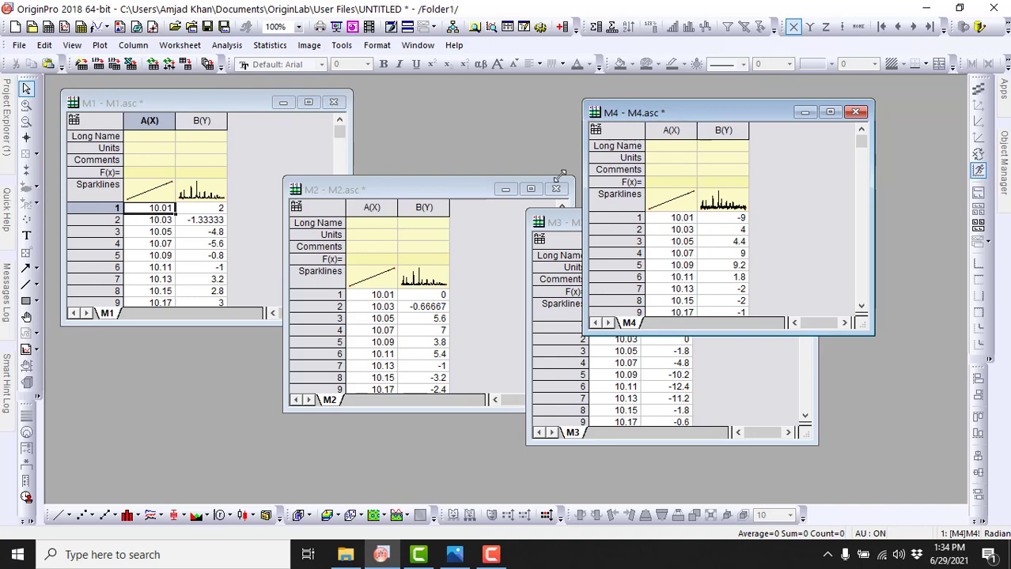
Step: Maximize the M1 workbook and append two new columns to the end of its worksheet
left_click(309, 104)
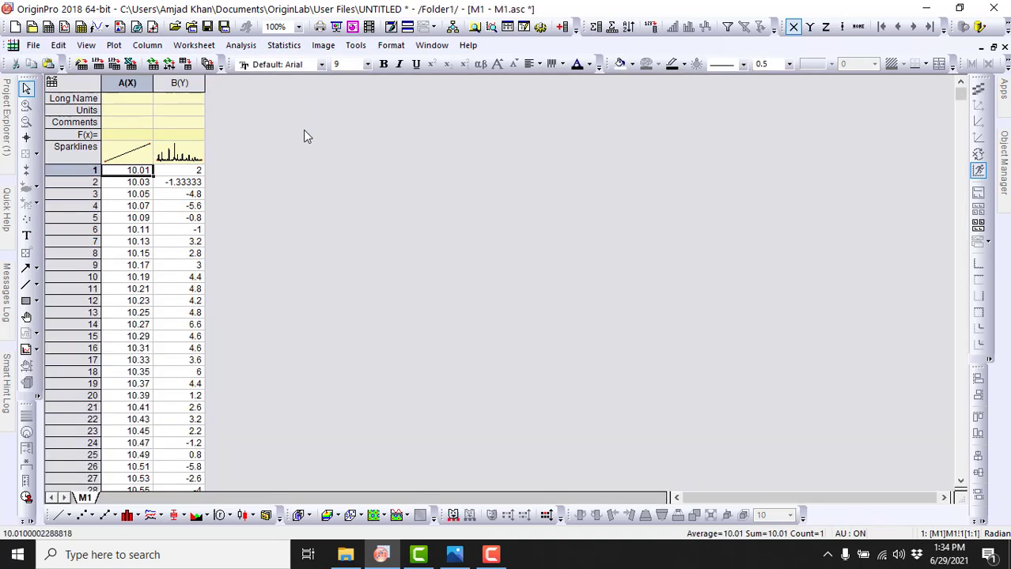
left_click(303, 131)
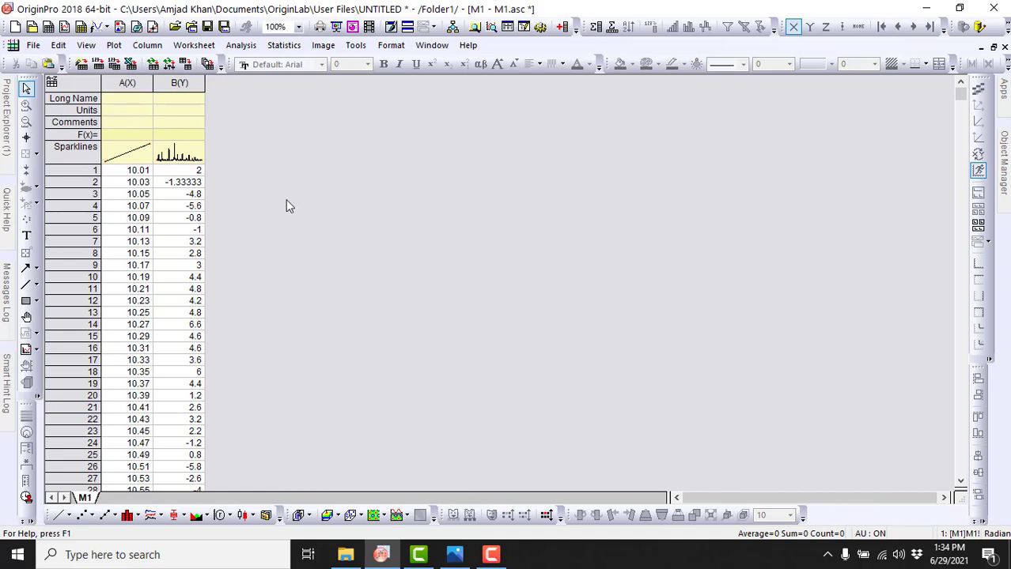
left_click(564, 29)
left_click(564, 29)
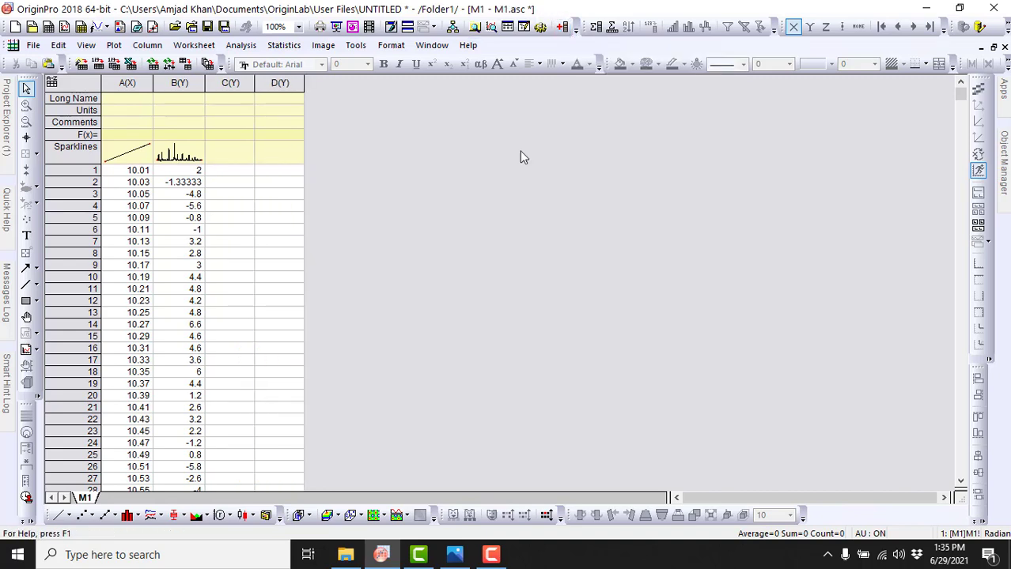
Step: Append eight more columns to the M1 worksheet at once, extending it to column L
key("ctrl+d")
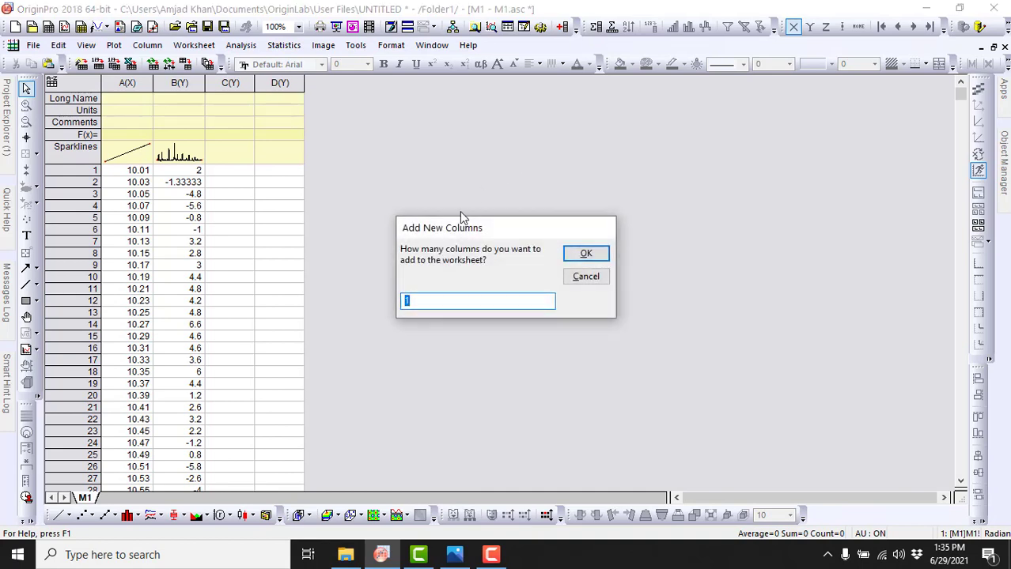
left_click_drag(478, 228, 473, 187)
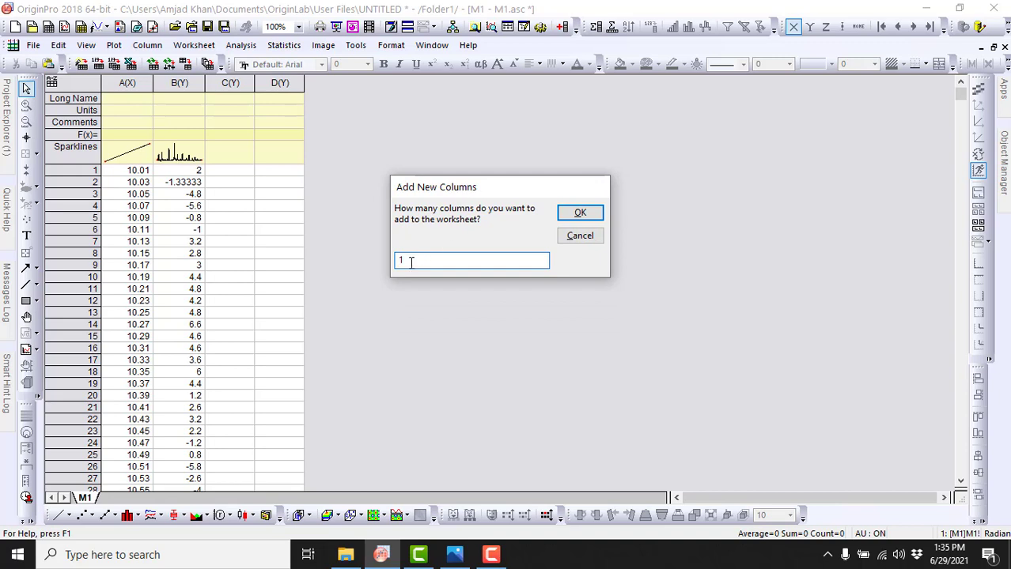
left_click_drag(411, 263, 394, 263)
key("BackSpace")
left_click(578, 214)
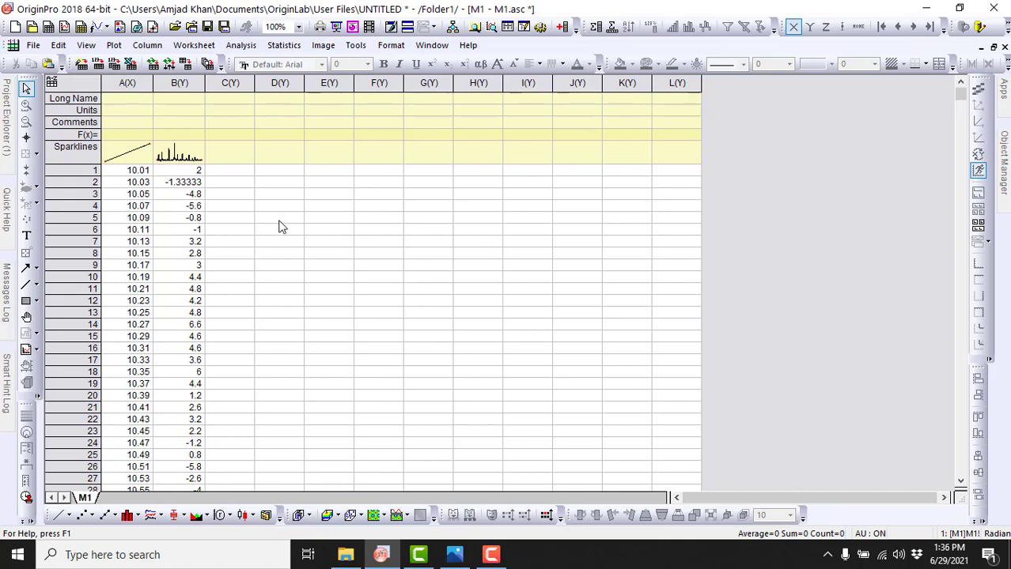
Step: Examine the first and last values of X column A in the M1 worksheet
left_click(127, 174)
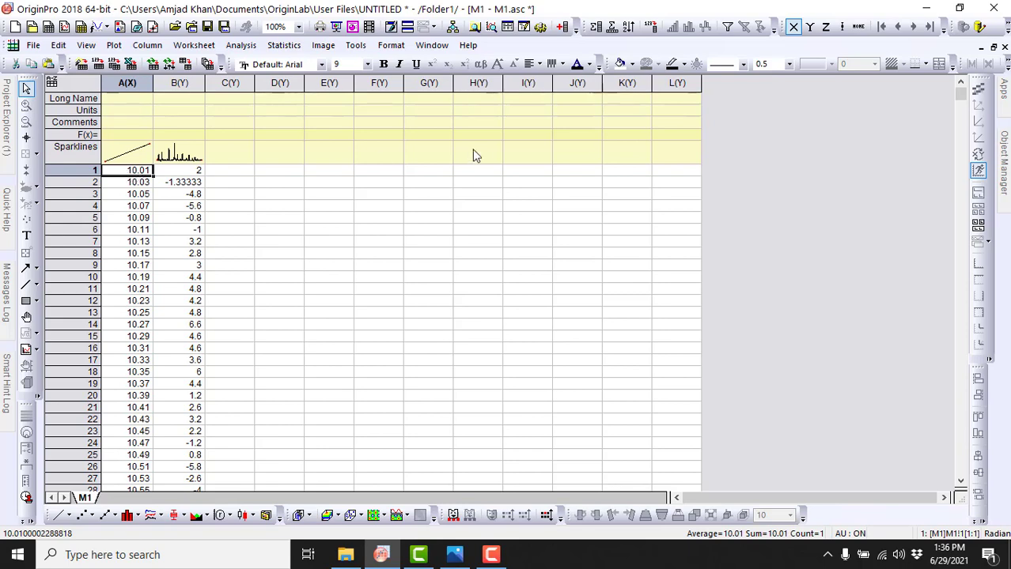
left_click_drag(961, 97, 959, 469)
left_click(136, 468)
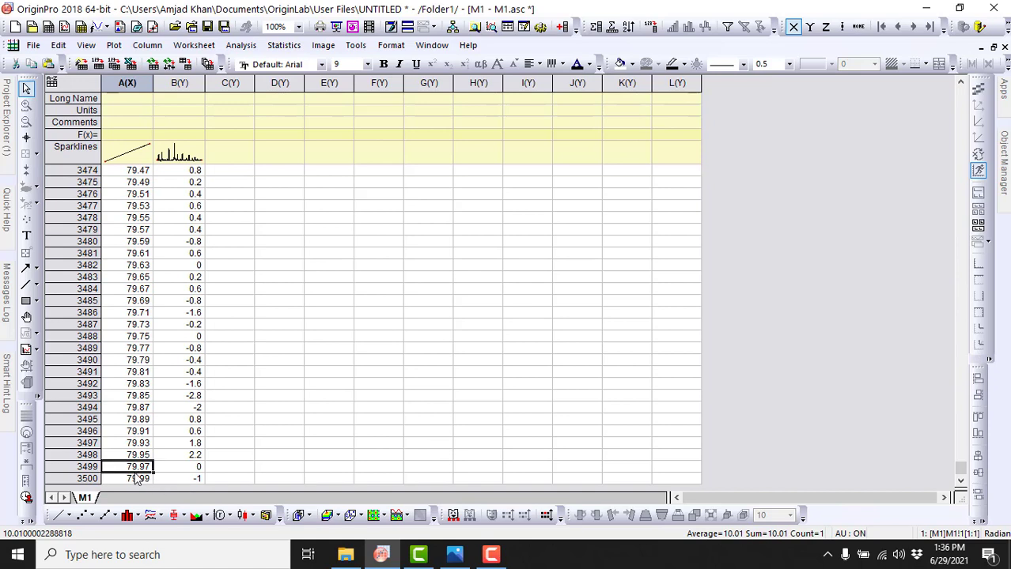
key("ctrl+Up")
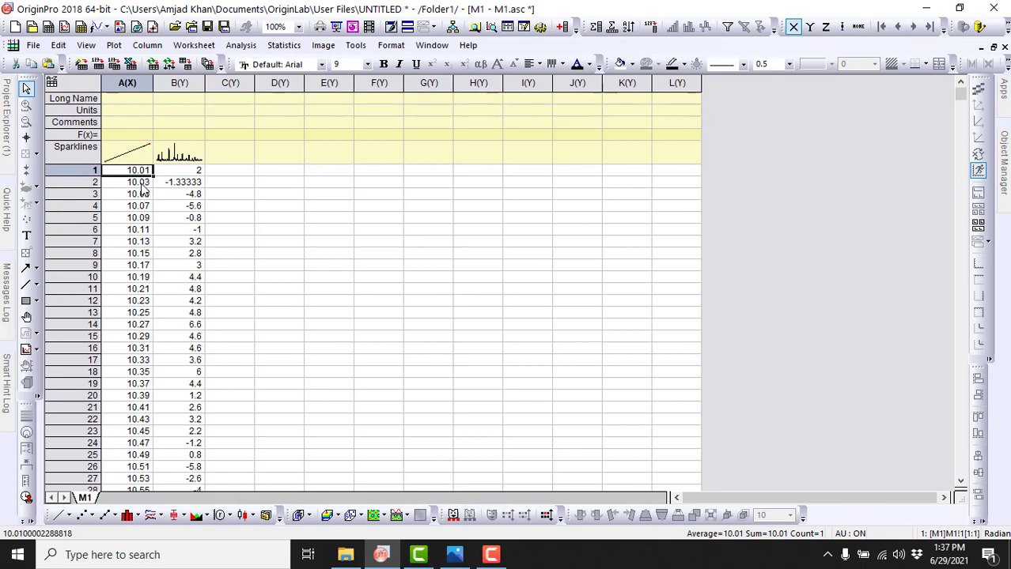
left_click(141, 184)
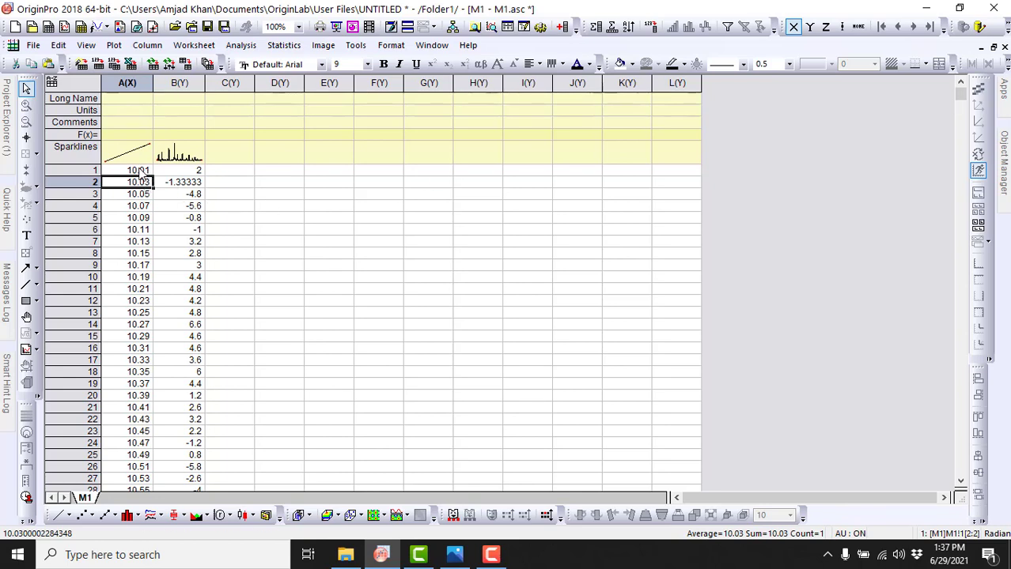
left_click(139, 171)
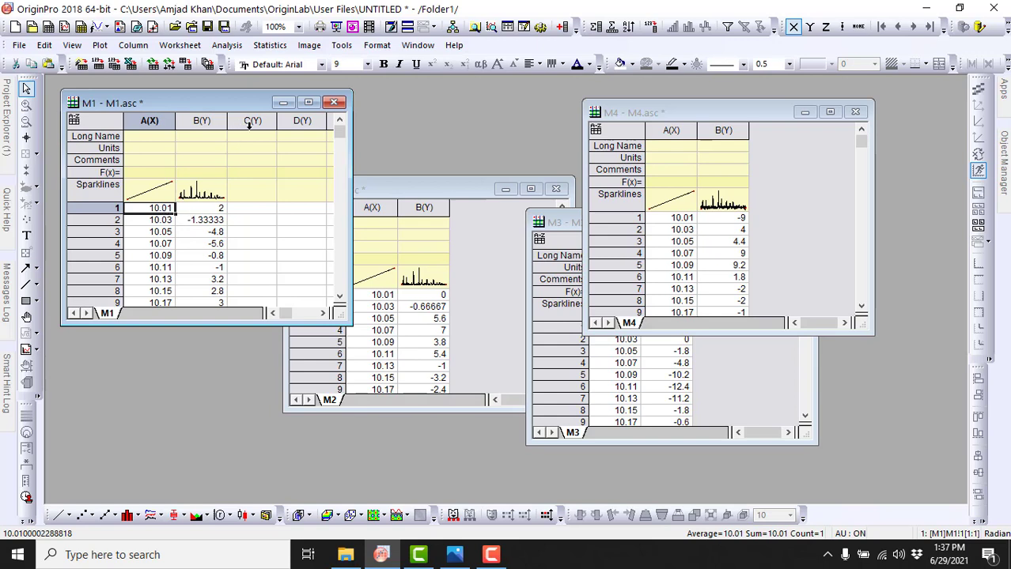
Step: Place the M2 workbook beside M1 and compare the X values in column A of both worksheets
left_click(423, 190)
left_click_drag(413, 190, 411, 110)
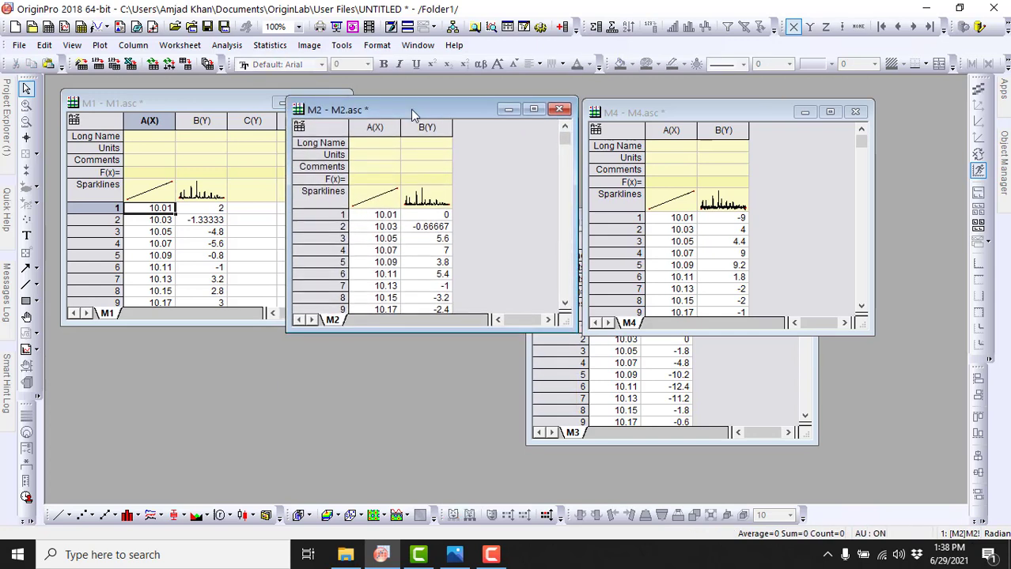
left_click(387, 220)
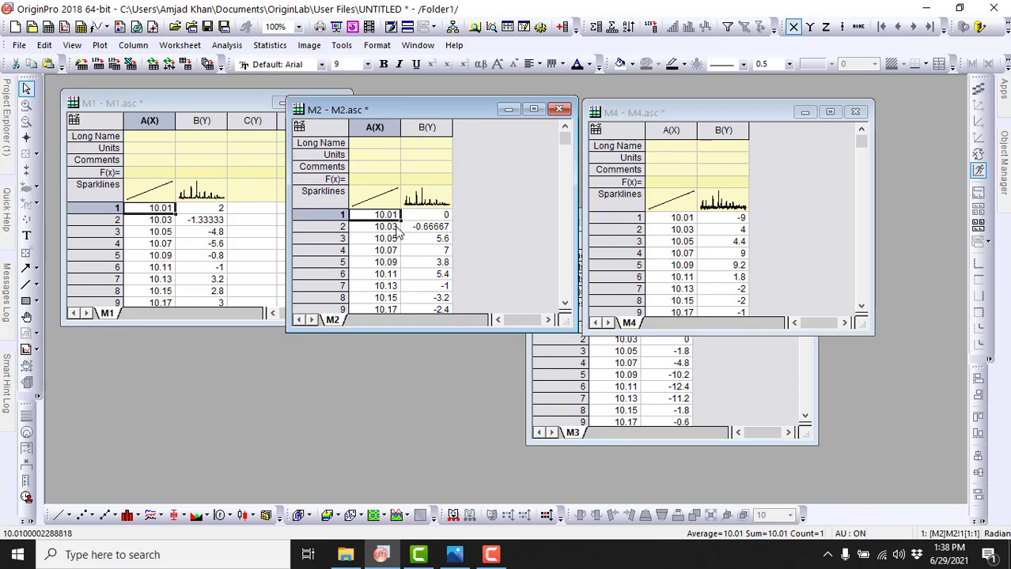
left_click(210, 104)
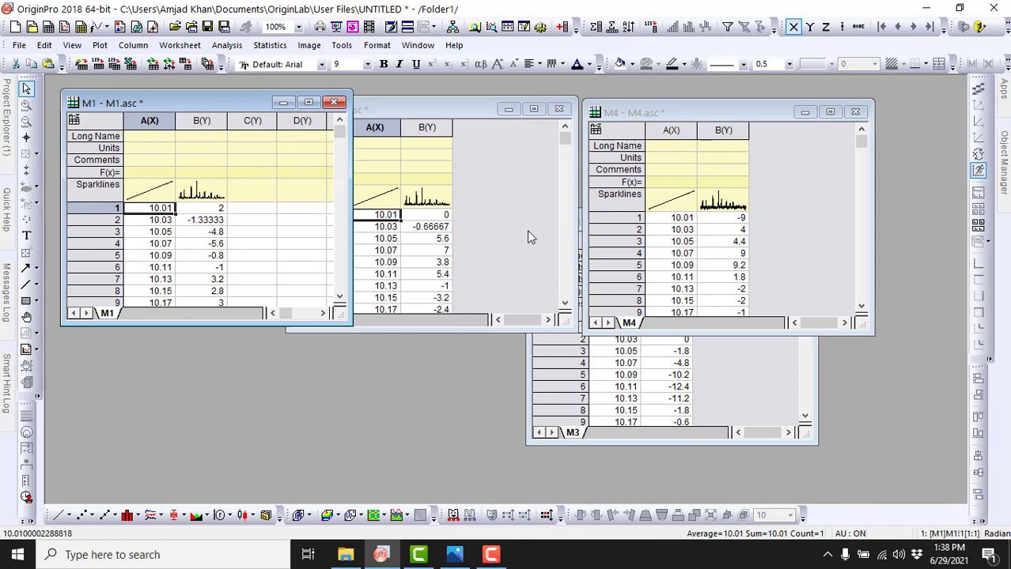
left_click(493, 171)
mouse_move(564, 140)
left_mouse_down()
mouse_move(560, 301)
mouse_move(563, 136)
left_mouse_up()
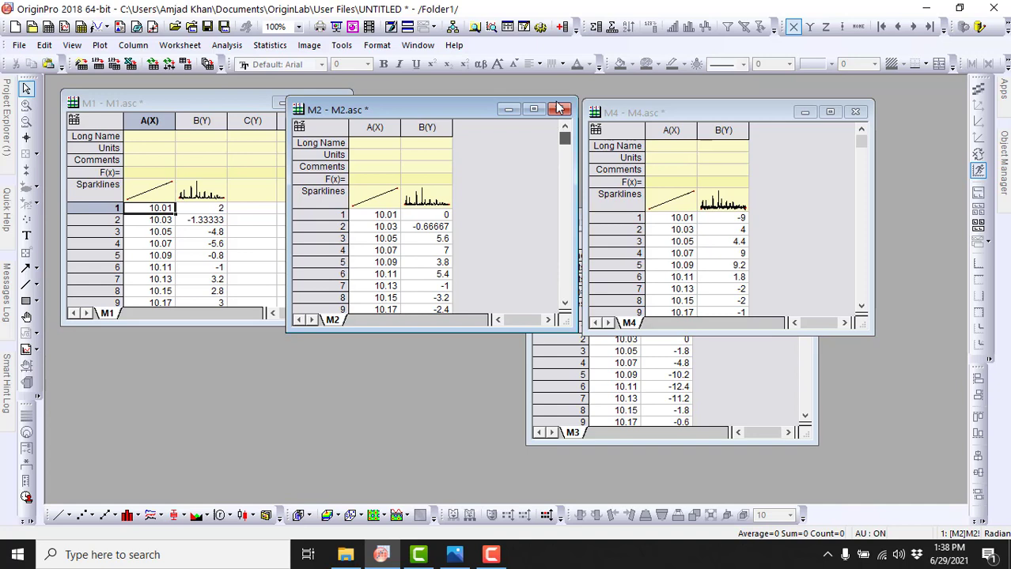
Step: Reposition the M4 and M3 workbooks and examine the X column of each down to the last row
left_click(700, 117)
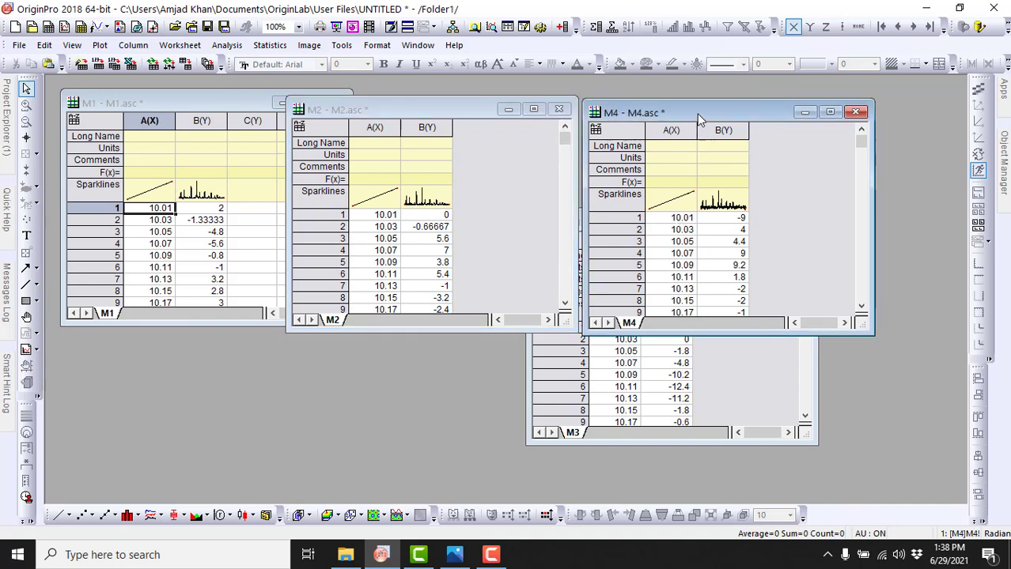
left_click_drag(700, 116, 546, 83)
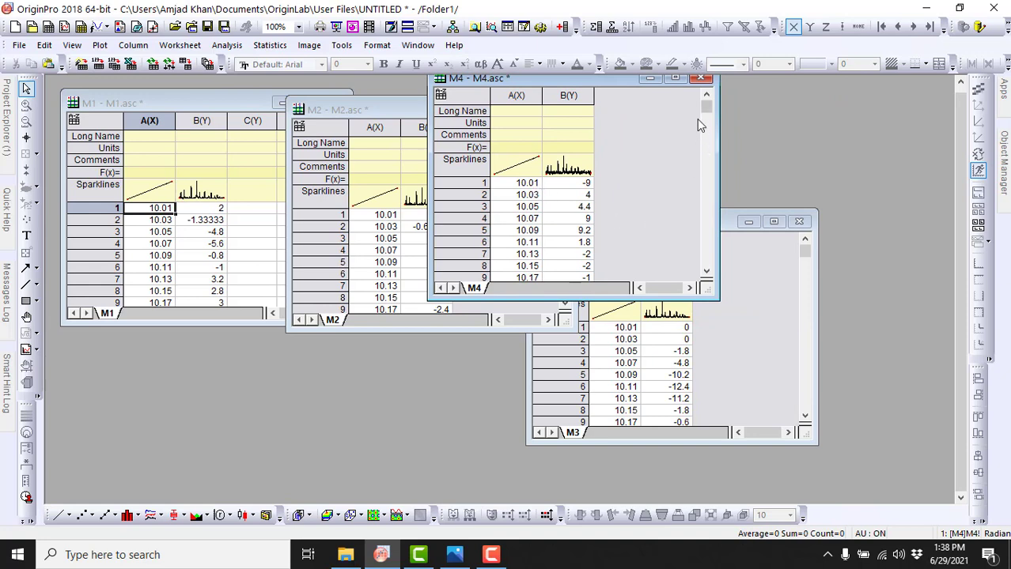
left_click_drag(706, 115, 716, 273)
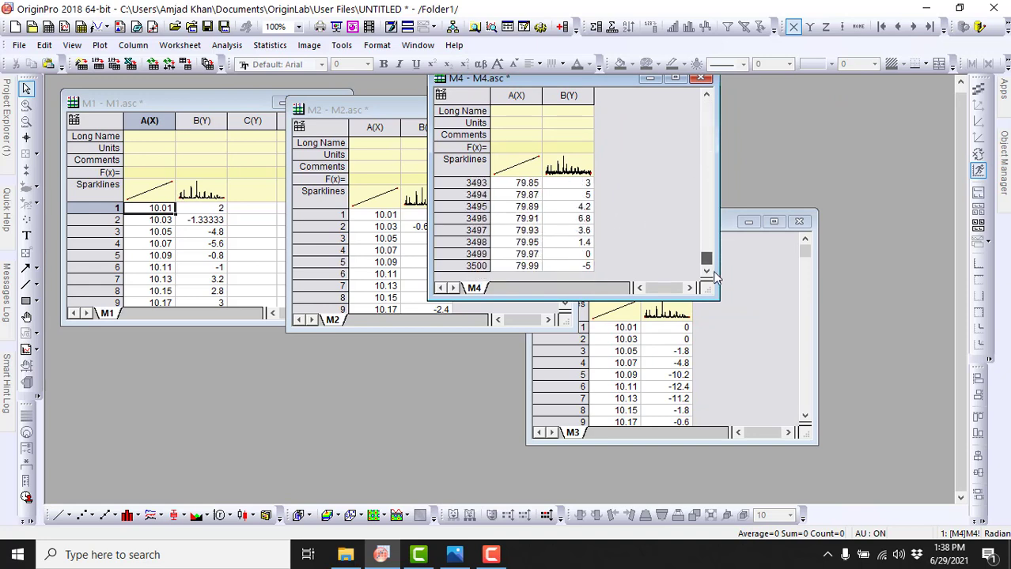
left_click(756, 311)
left_click_drag(681, 217, 668, 154)
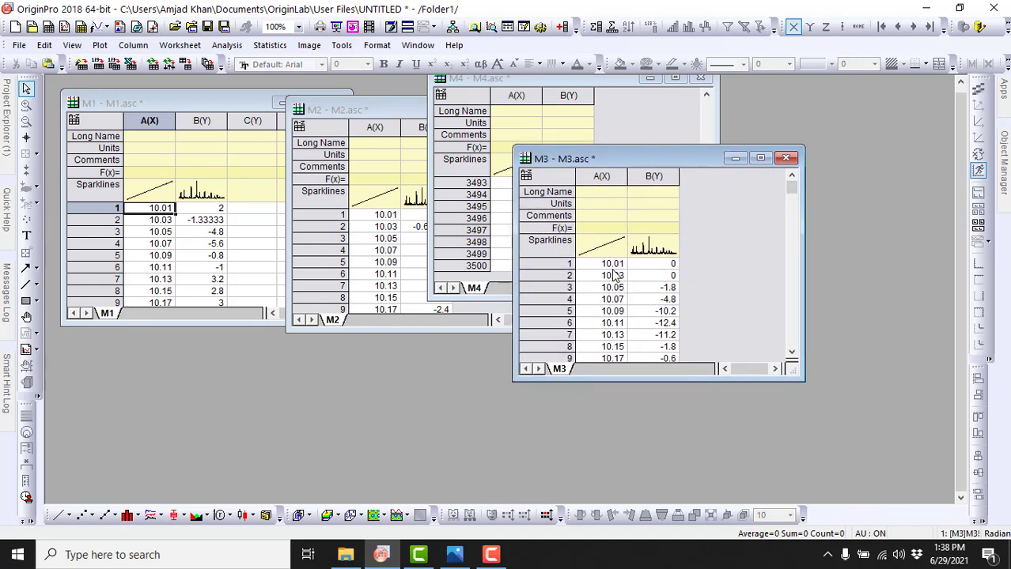
left_click_drag(789, 200, 790, 356)
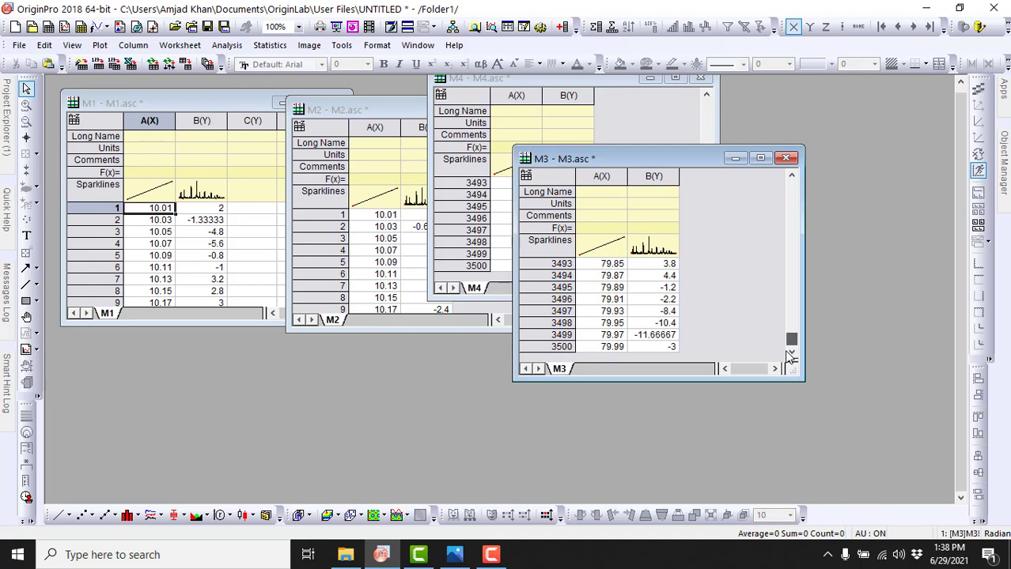
Step: Move the M3 and M2 workbooks aside so that the M1 worksheet is uncovered
left_click_drag(621, 162, 733, 152)
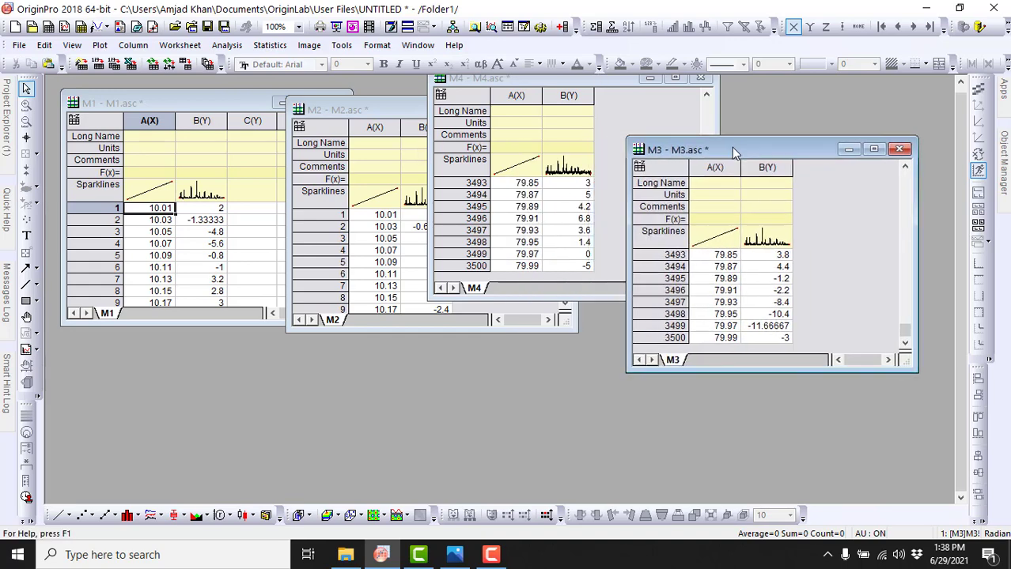
left_click_drag(408, 107, 503, 140)
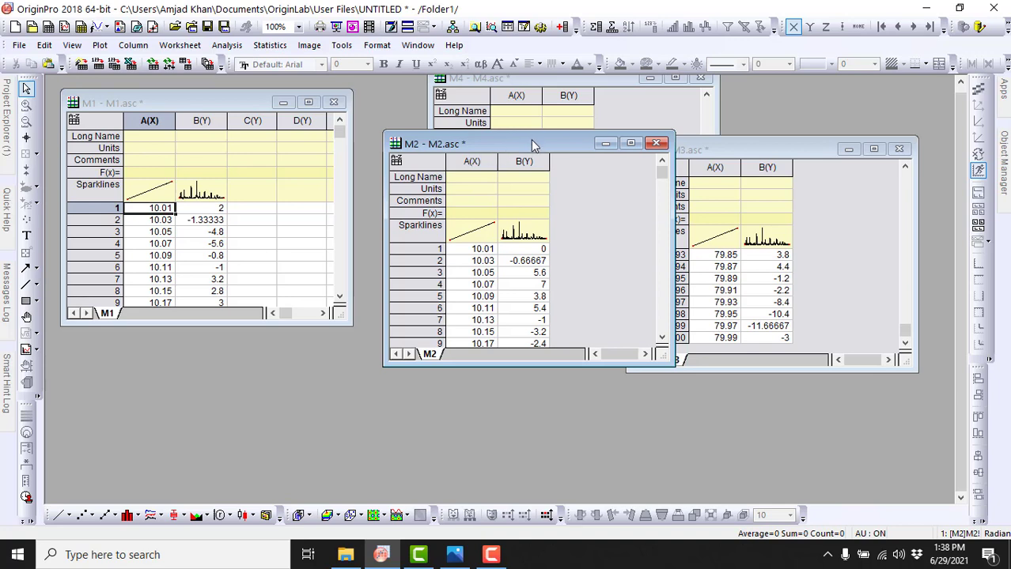
left_click_drag(530, 139, 547, 145)
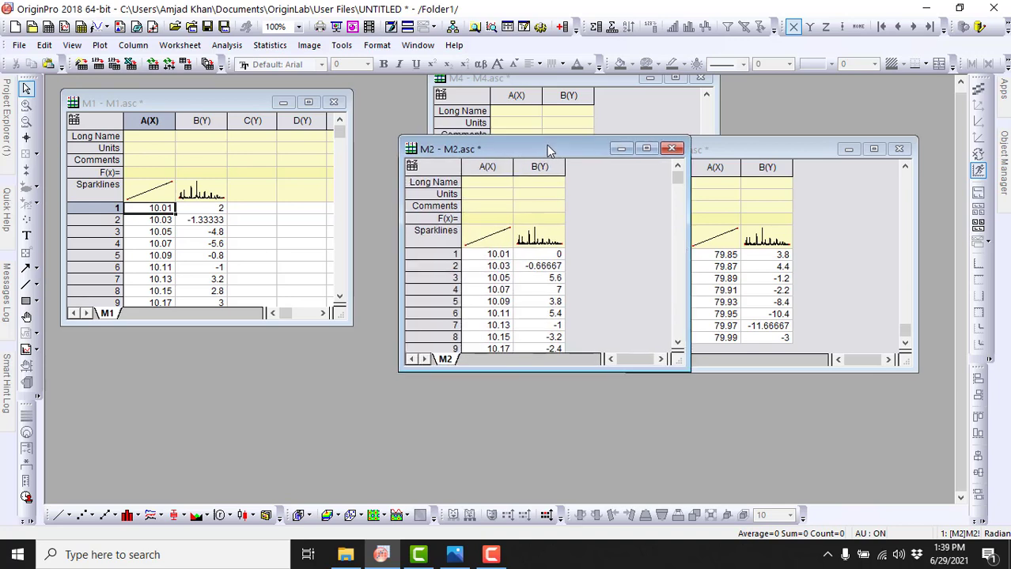
Step: Enter M1 as the long name of column B in the M1 worksheet
left_click(203, 139)
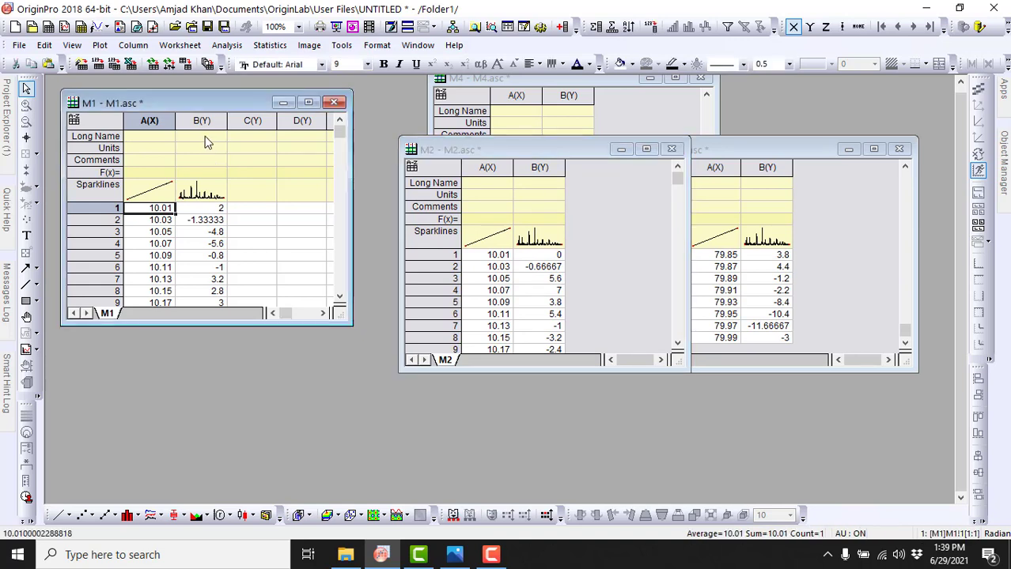
left_click(205, 137)
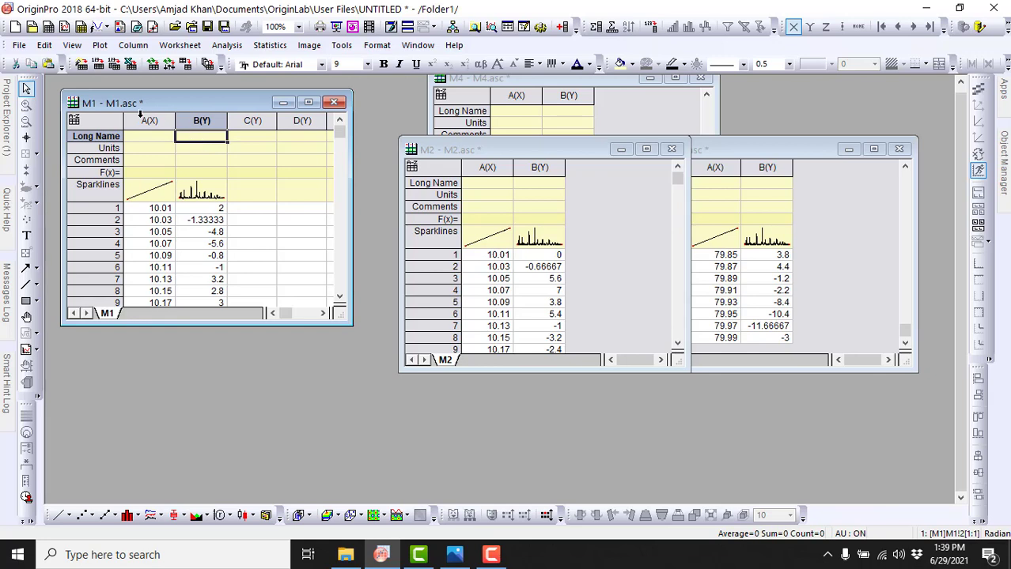
double_click(209, 142)
type("M1")
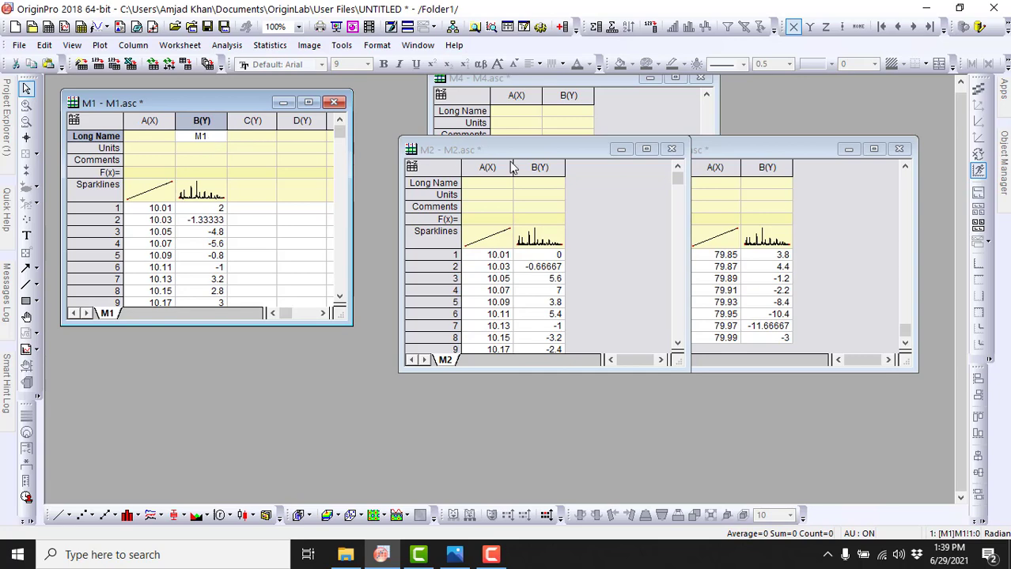
Step: Enter the long names M2, M3 and M4 for columns C, D and E of the M1 worksheet
left_click_drag(568, 152, 544, 139)
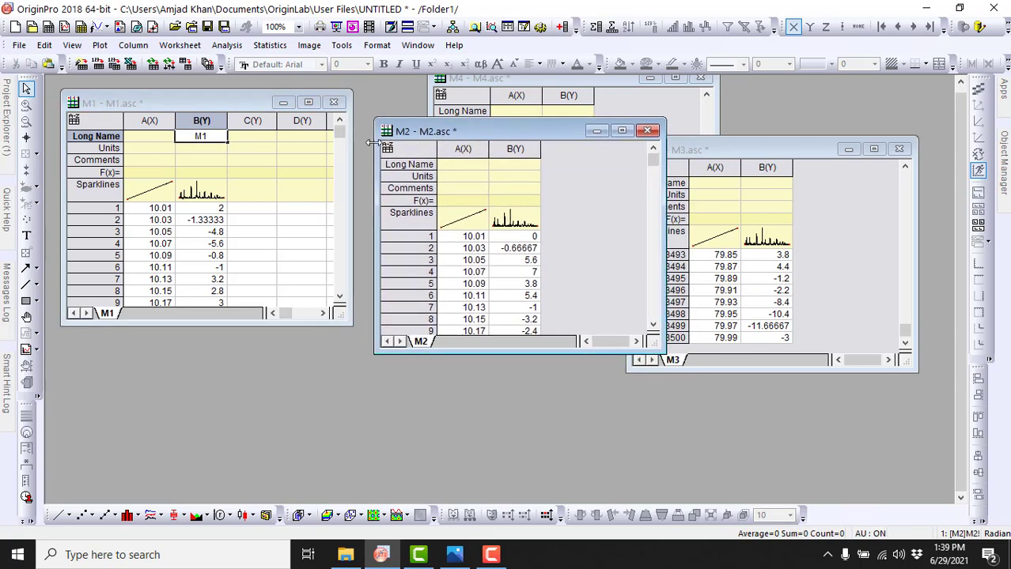
left_click(260, 134)
type("M2")
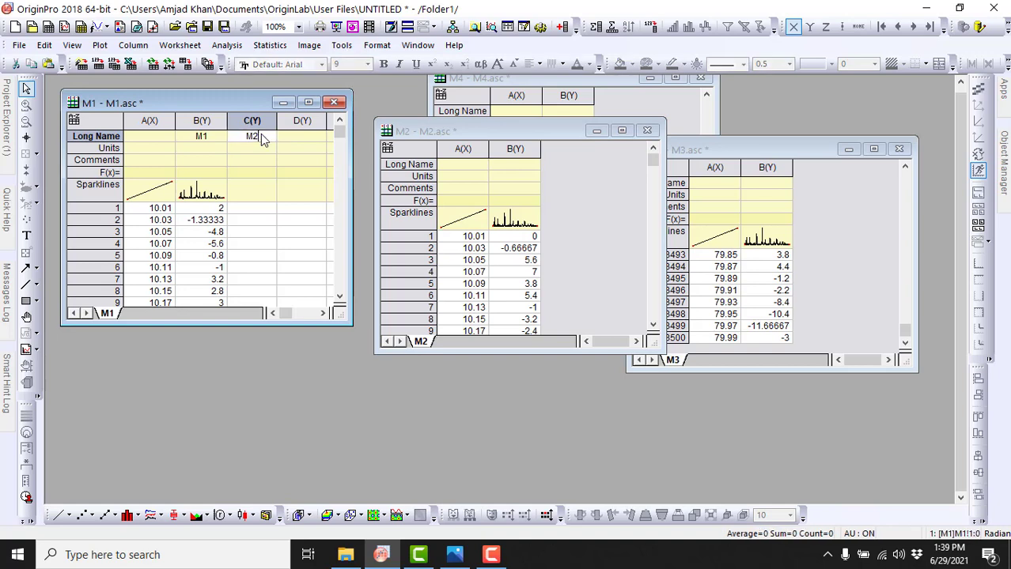
left_click(295, 136)
type("M")
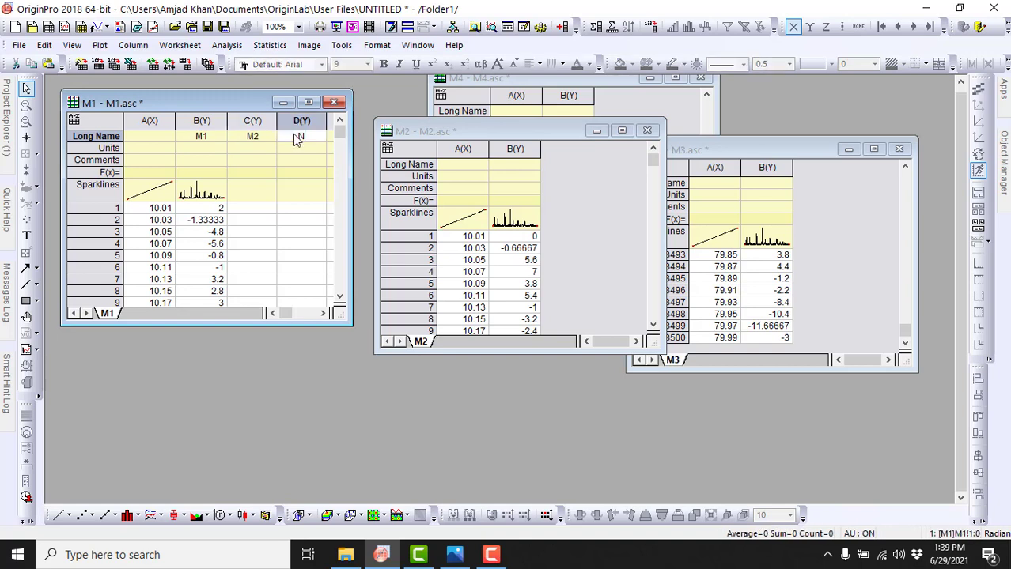
type("M")
left_click_drag(353, 193, 373, 193)
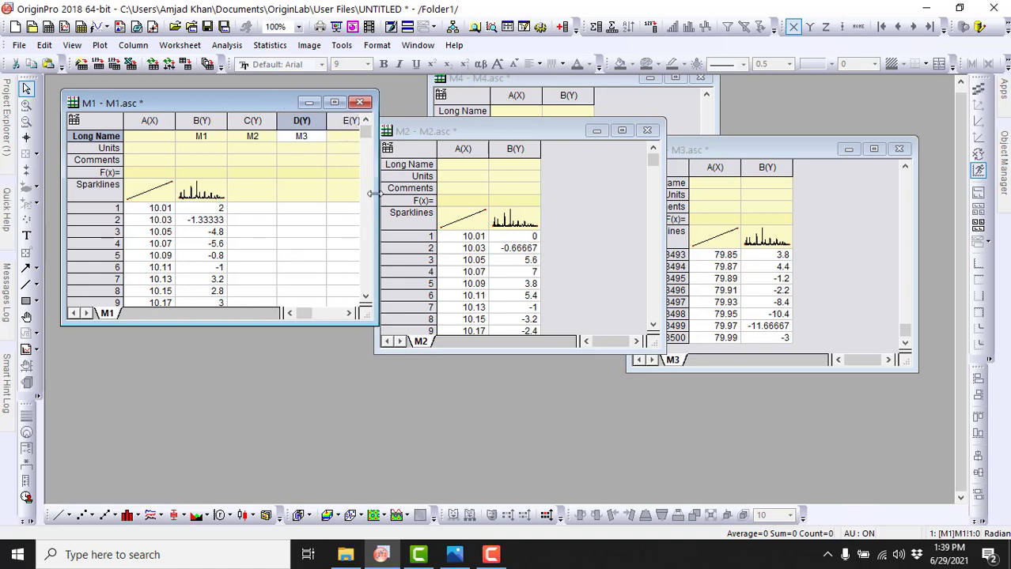
left_click(353, 139)
type("M4")
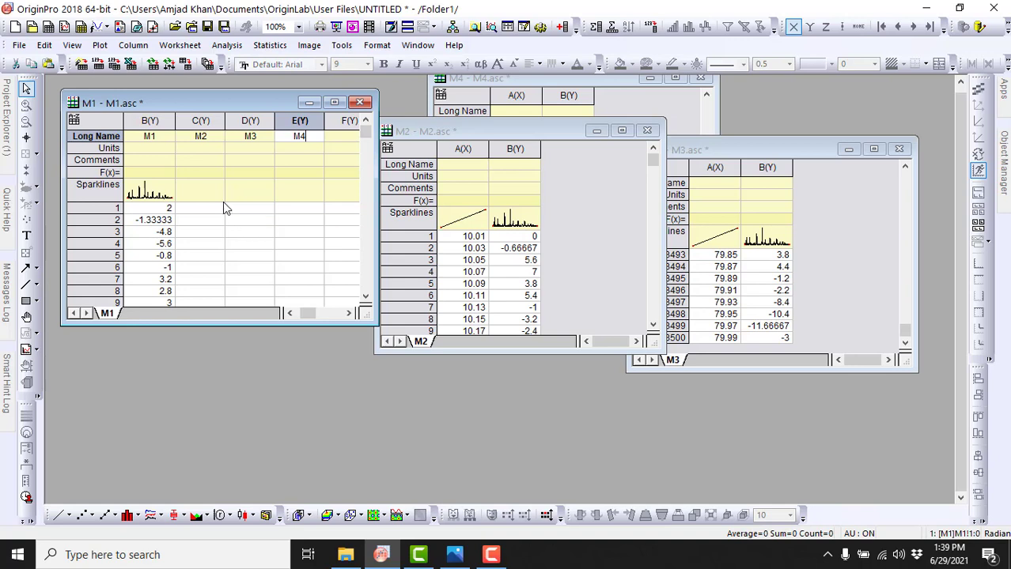
Step: Copy Y column B of the M2 worksheet and paste it into column C of the M1 worksheet, starting at row 1
left_click_drag(486, 131, 463, 118)
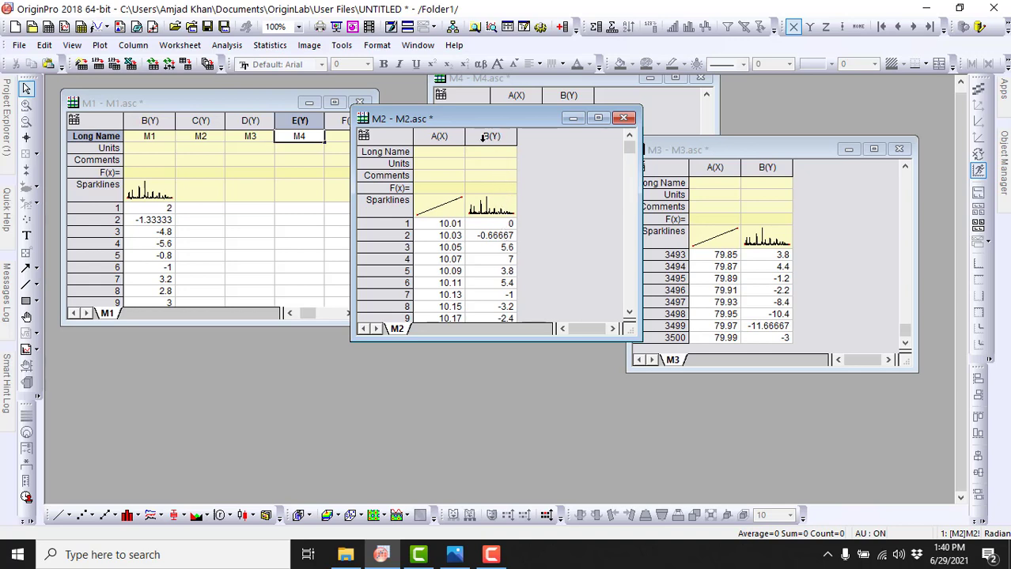
left_click(489, 135)
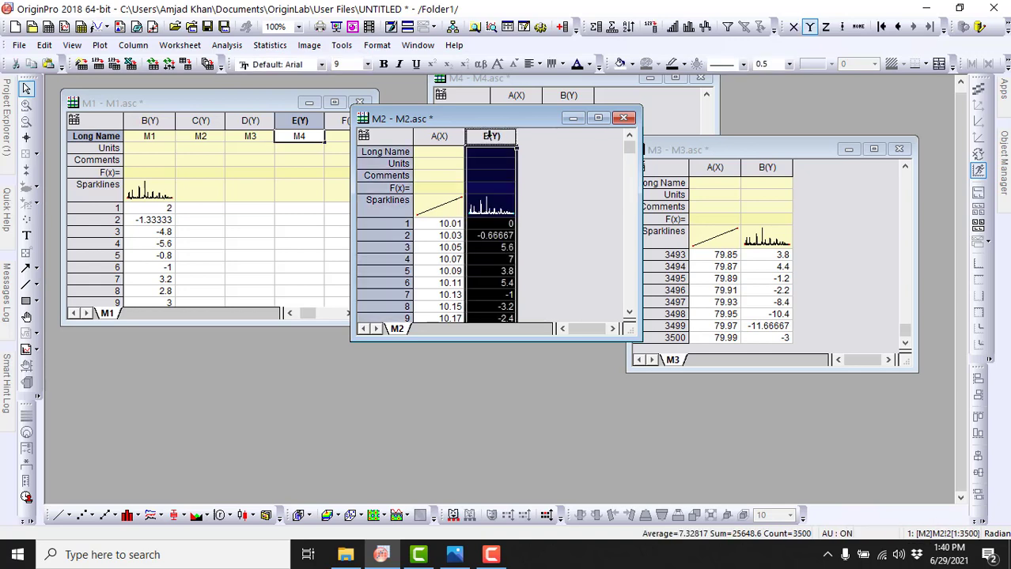
right_click(490, 136)
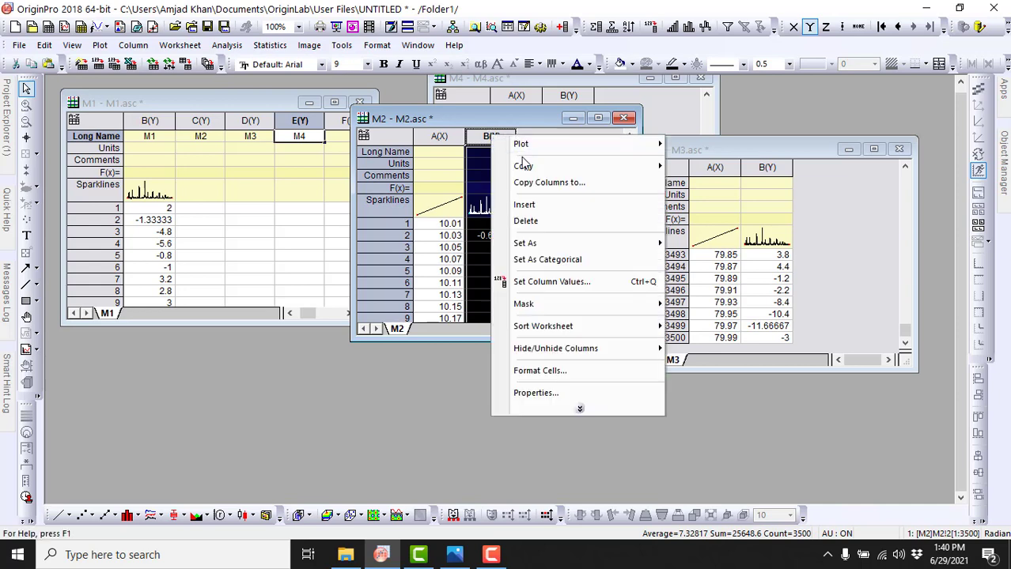
mouse_move(528, 167)
left_click(710, 168)
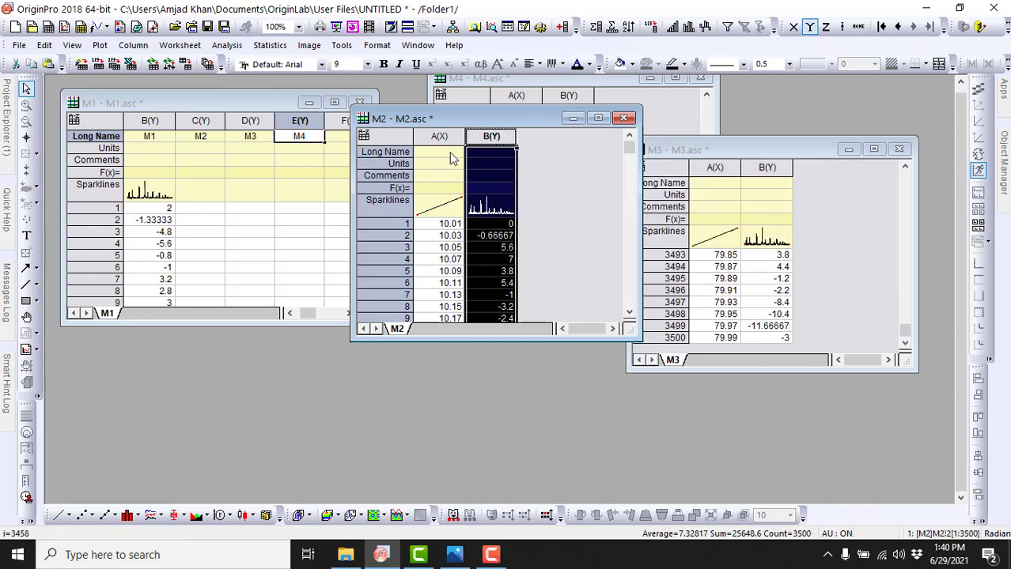
left_click(268, 101)
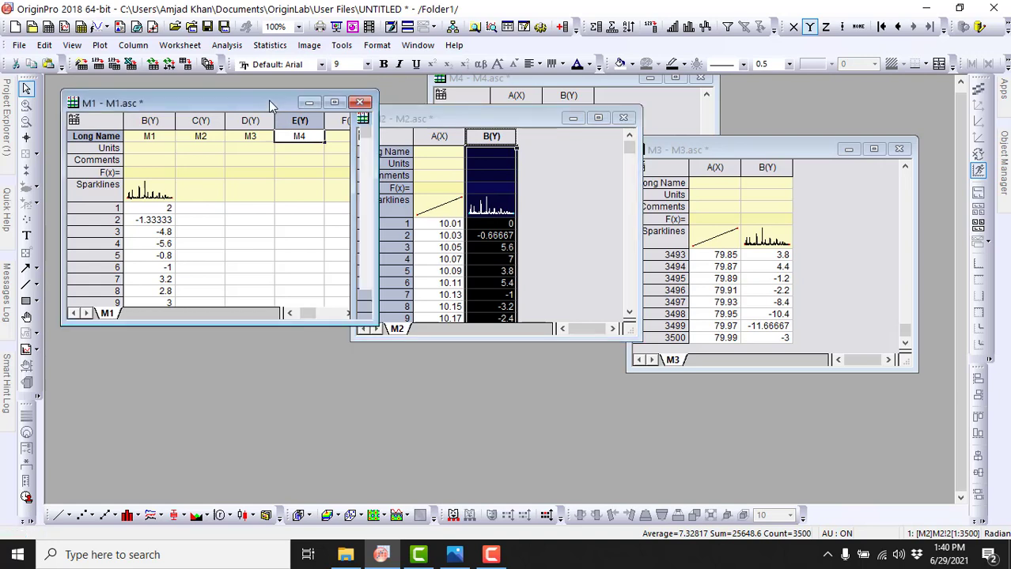
left_click(261, 210)
right_click(261, 210)
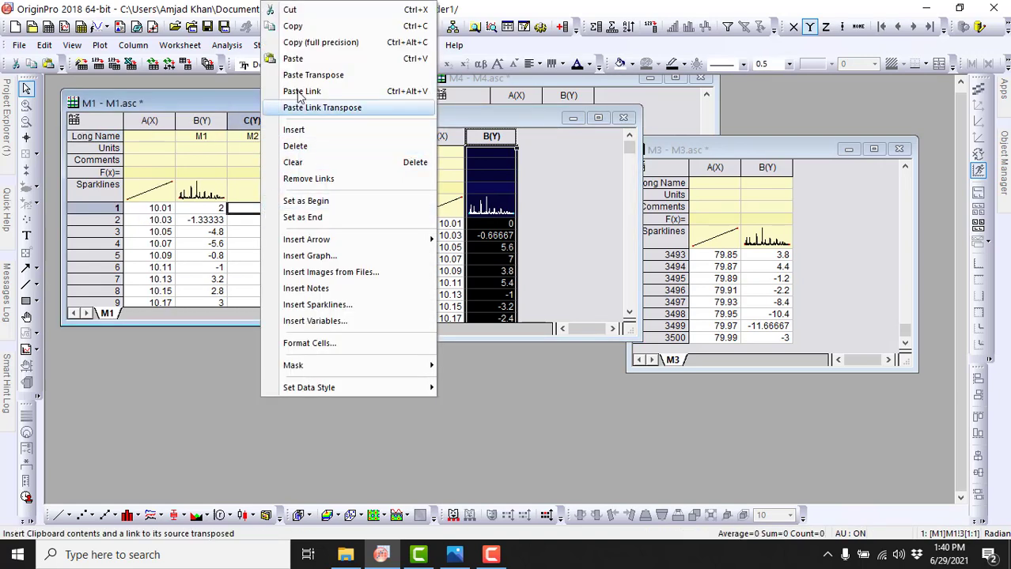
left_click(294, 58)
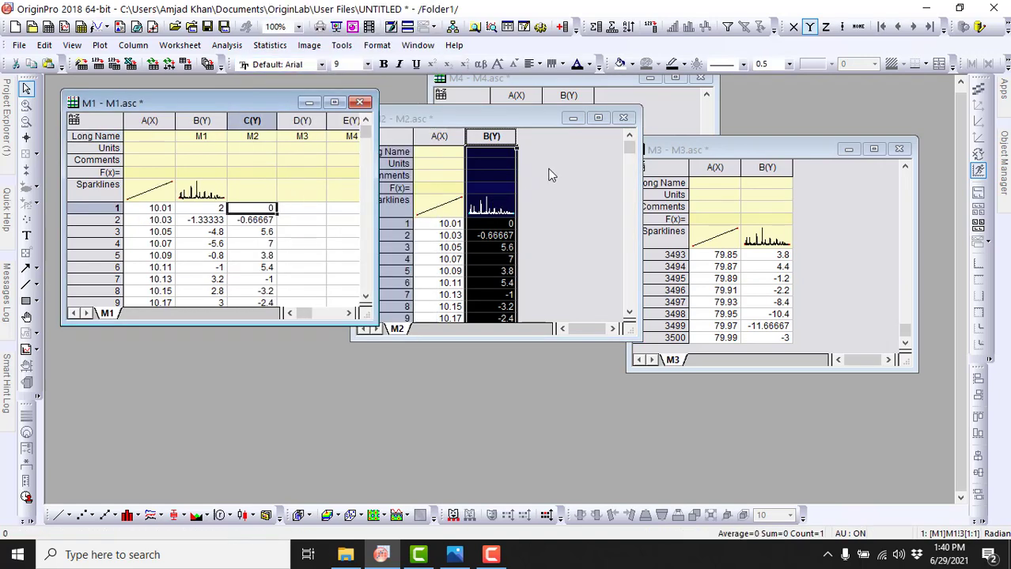
Step: Delete the M2 workbook and move the M4 workbook beside M1
left_click(623, 120)
left_click(412, 310)
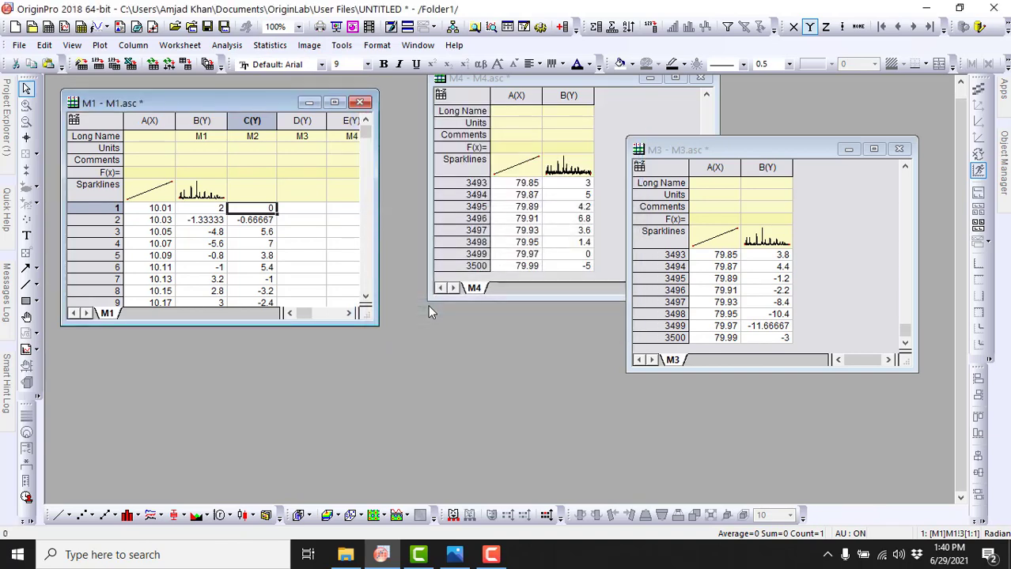
left_click_drag(600, 80, 572, 117)
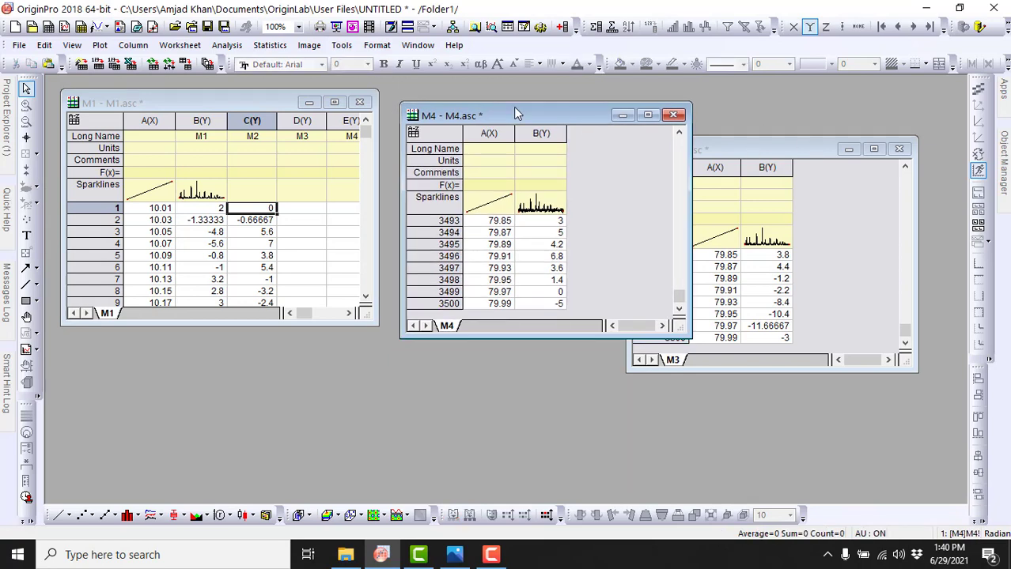
Step: Copy Y column B of the M3 worksheet into column D of M1 from row 1, and delete the M3 workbook
left_click(773, 152)
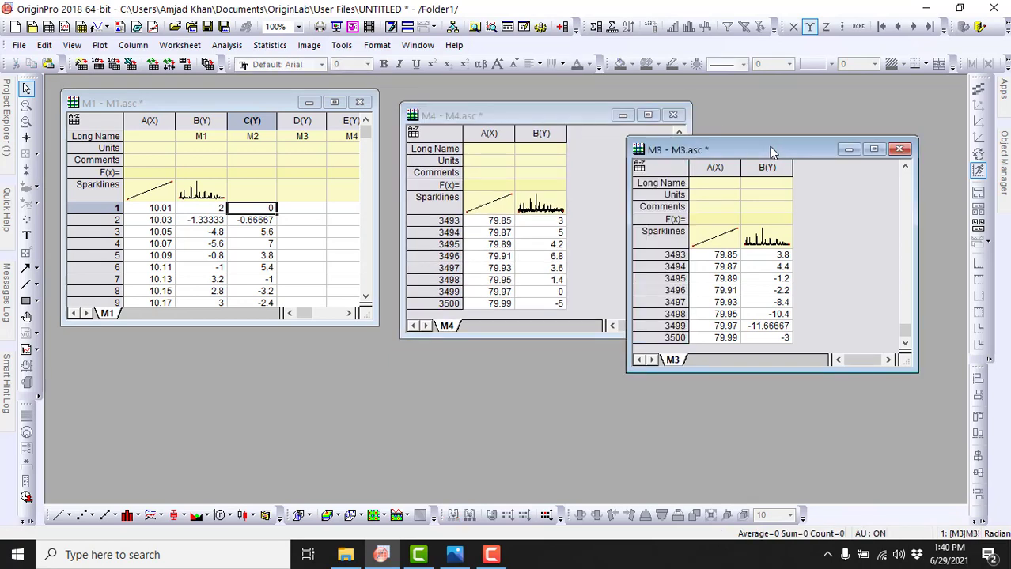
left_click(764, 169)
right_click(766, 170)
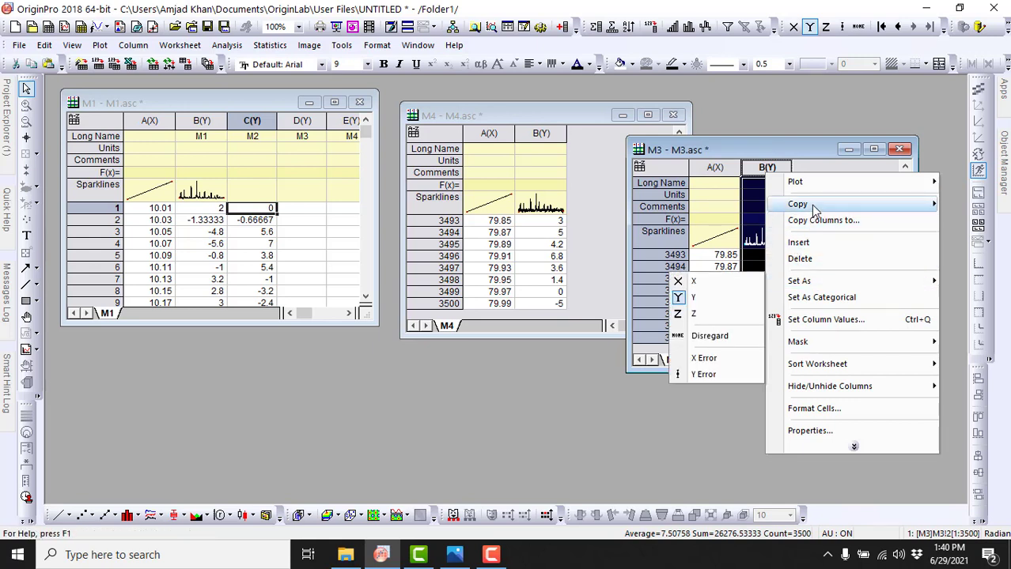
mouse_move(785, 209)
left_click(586, 204)
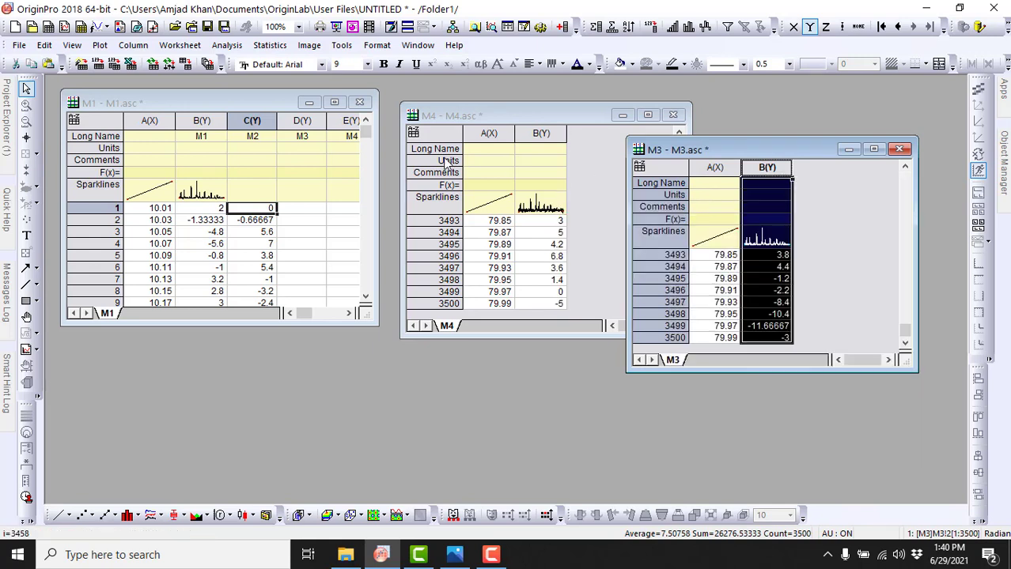
left_click(316, 198)
right_click(316, 209)
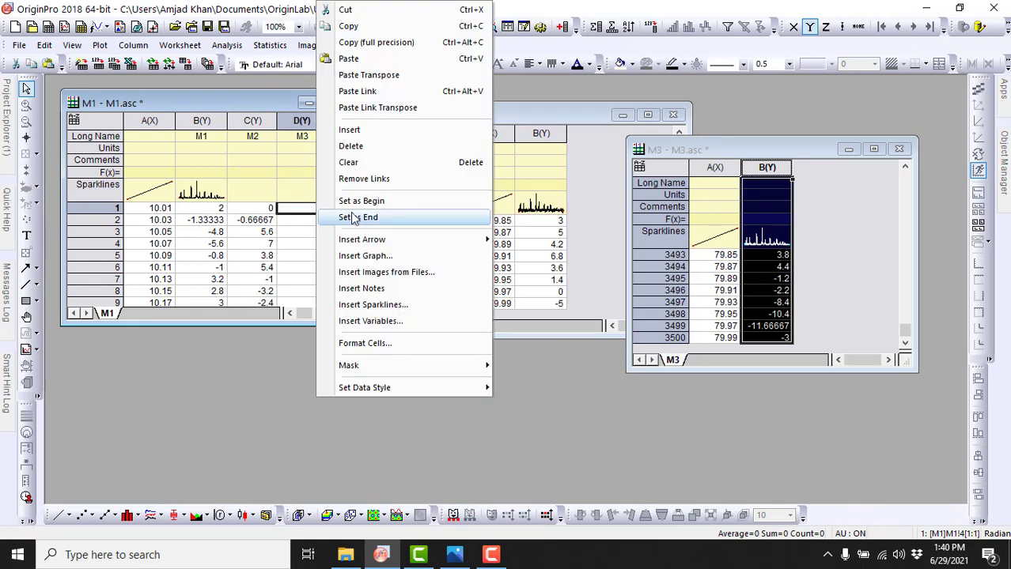
left_click(348, 58)
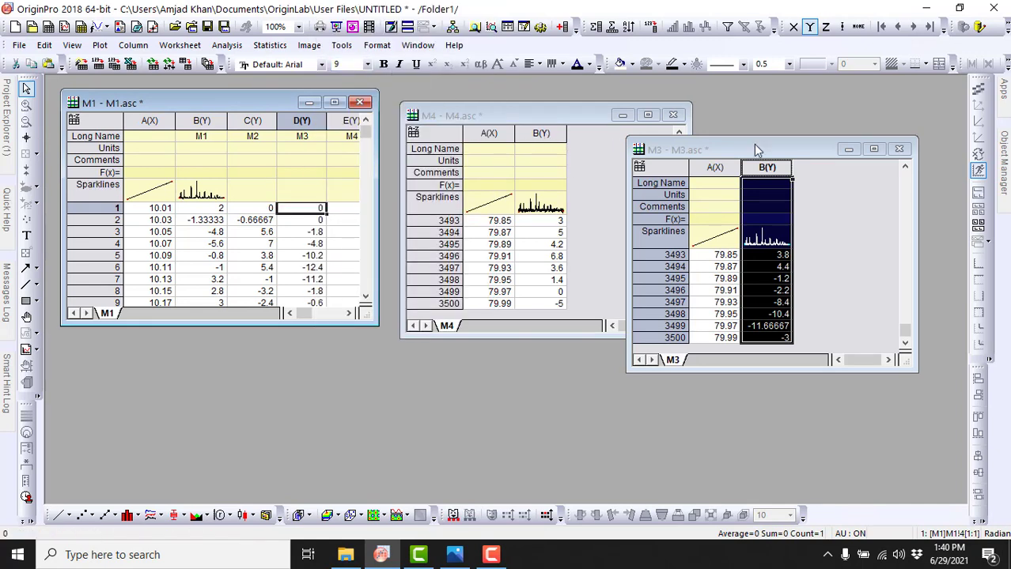
left_click(899, 150)
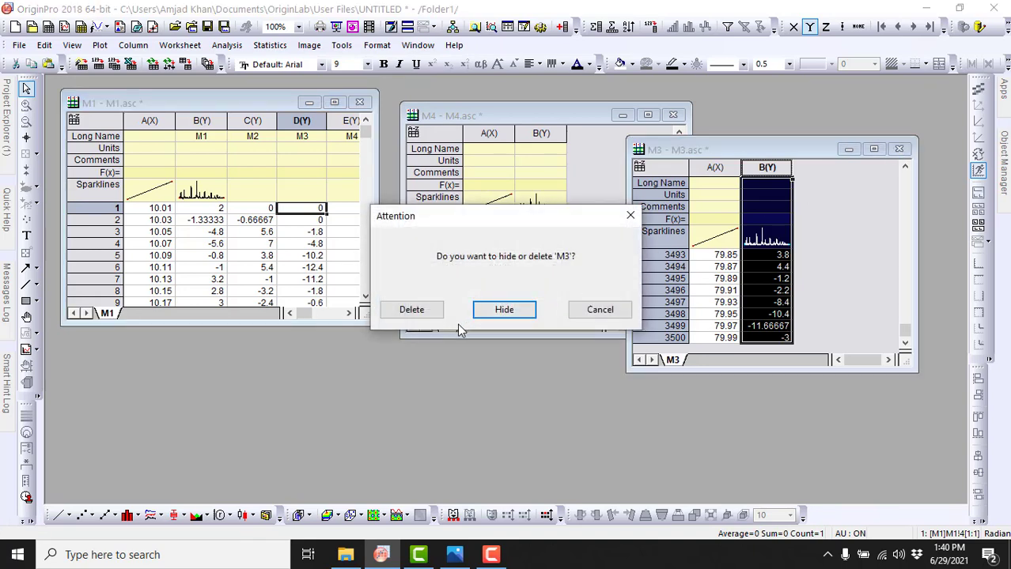
left_click(411, 310)
Step: Copy Y column B of the M4 worksheet and paste it into column E of the M1 worksheet, starting at row 1
left_click(547, 133)
right_click(548, 129)
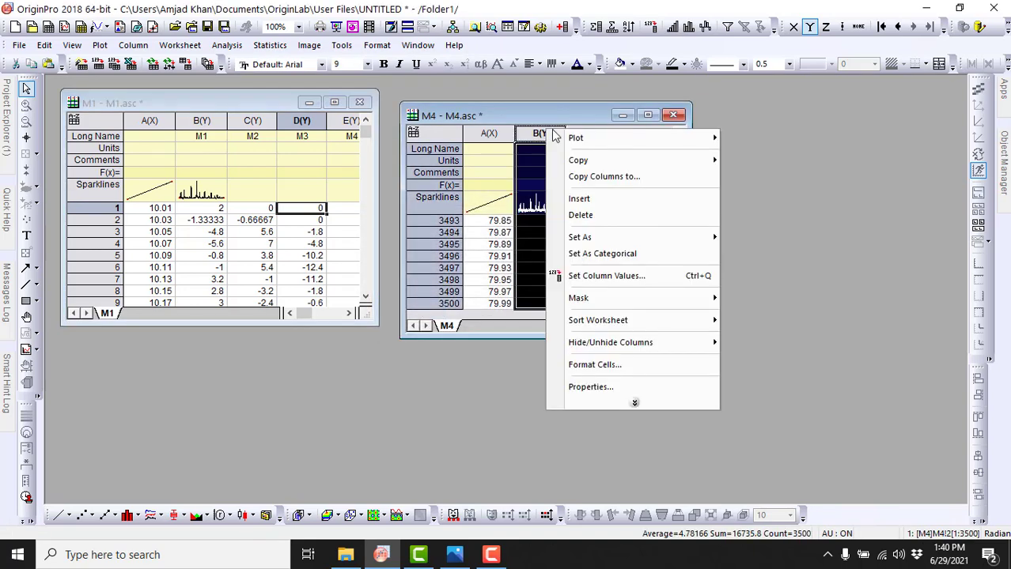
mouse_move(583, 160)
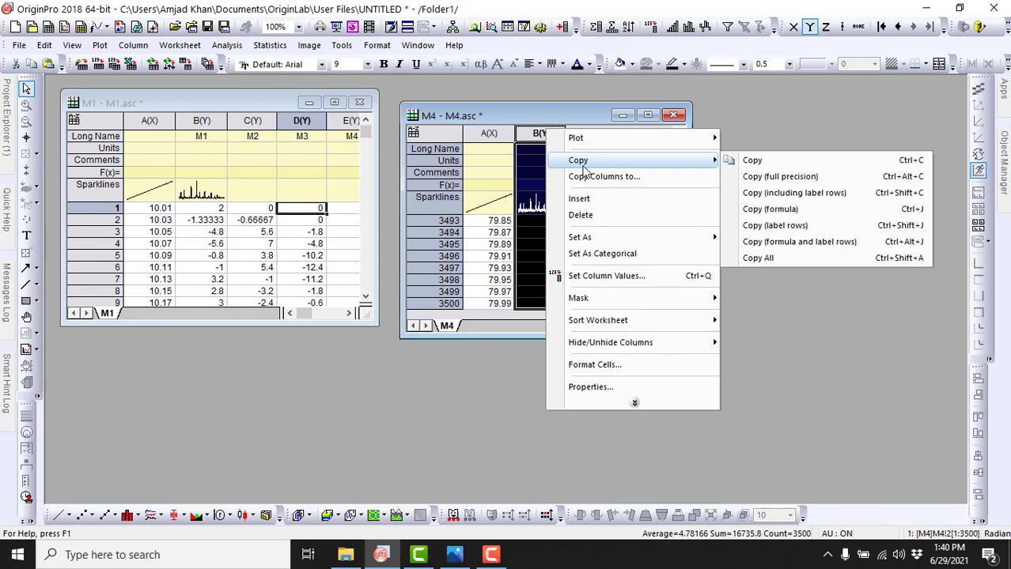
left_click(753, 162)
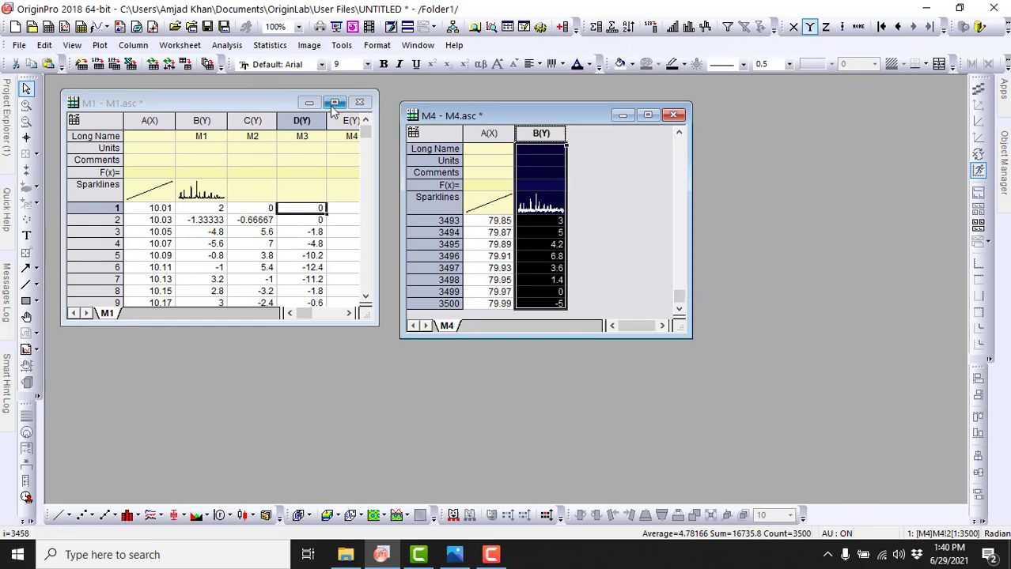
left_click(346, 207)
right_click(345, 209)
left_click(258, 210)
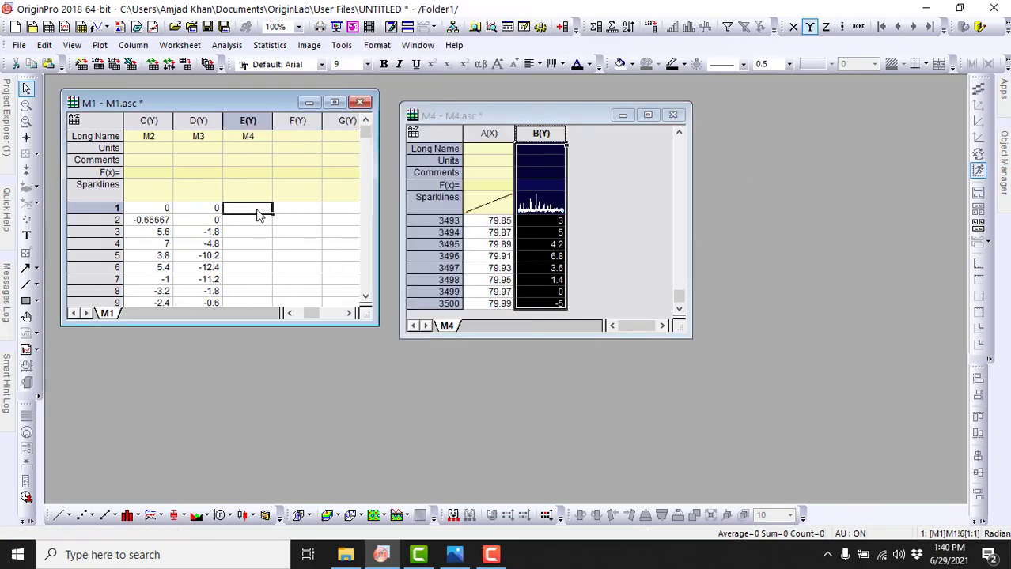
right_click(258, 211)
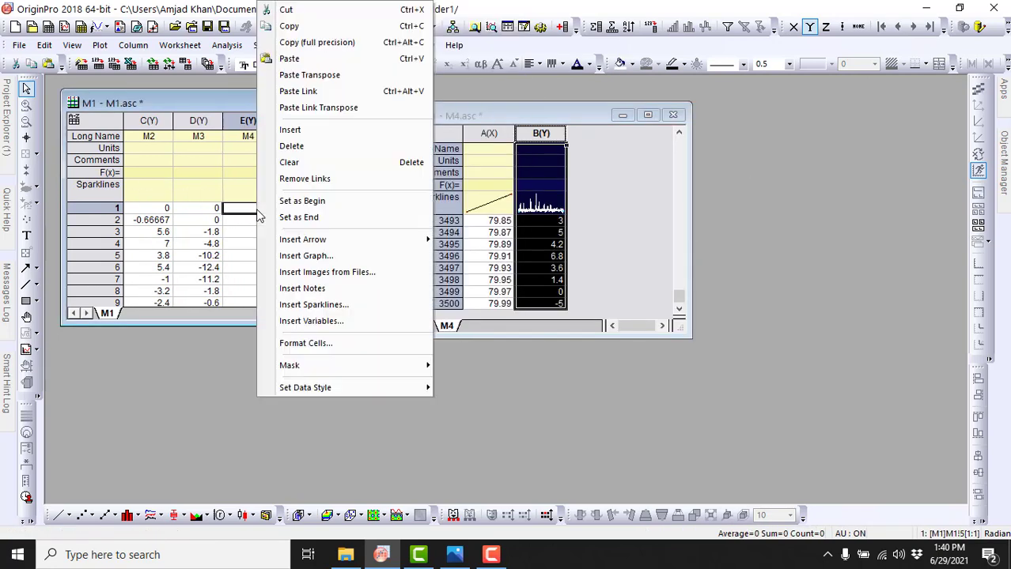
left_click(303, 62)
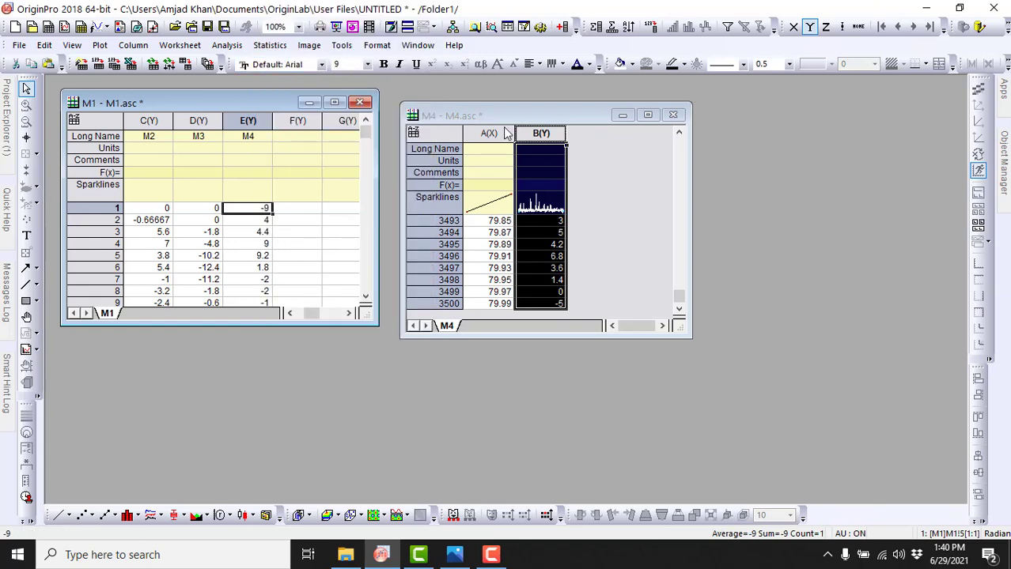
Step: Delete the M4 workbook and move the remaining M1 workbook toward the middle of the workspace
left_click(673, 114)
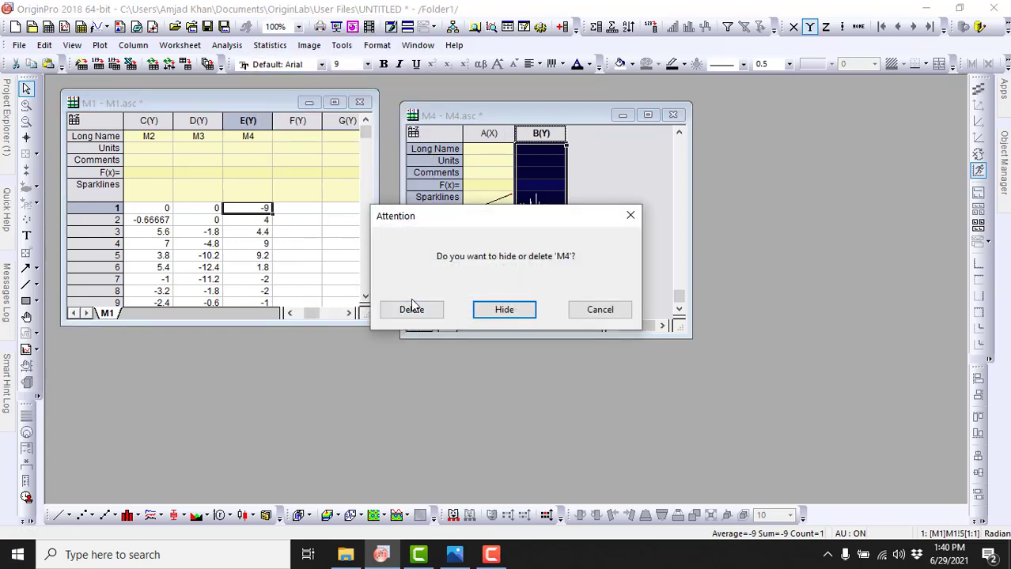
left_click(411, 308)
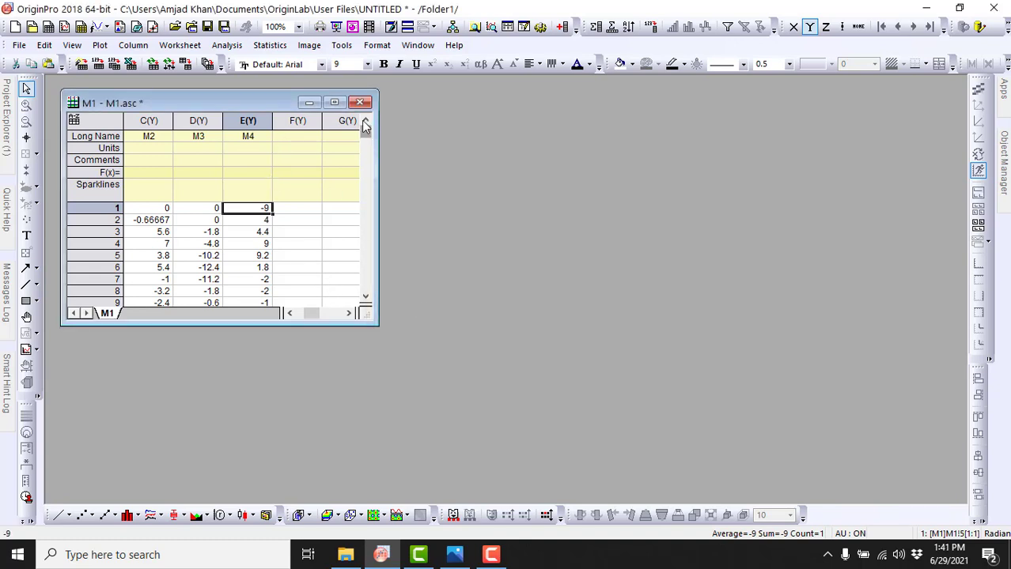
left_click_drag(276, 105, 358, 98)
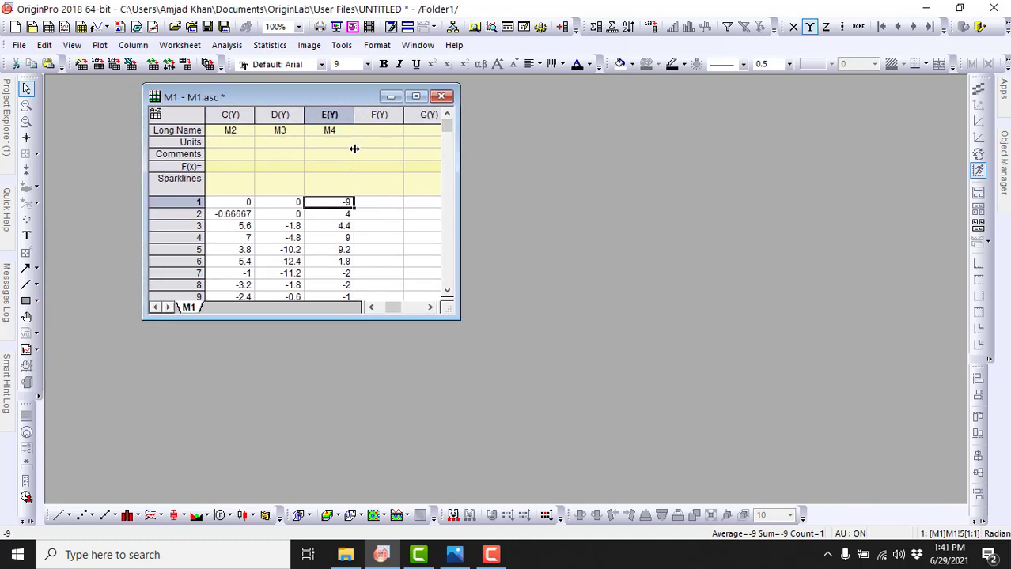
Step: Maximize the M1 workbook and delete the empty columns F through L
left_click(415, 99)
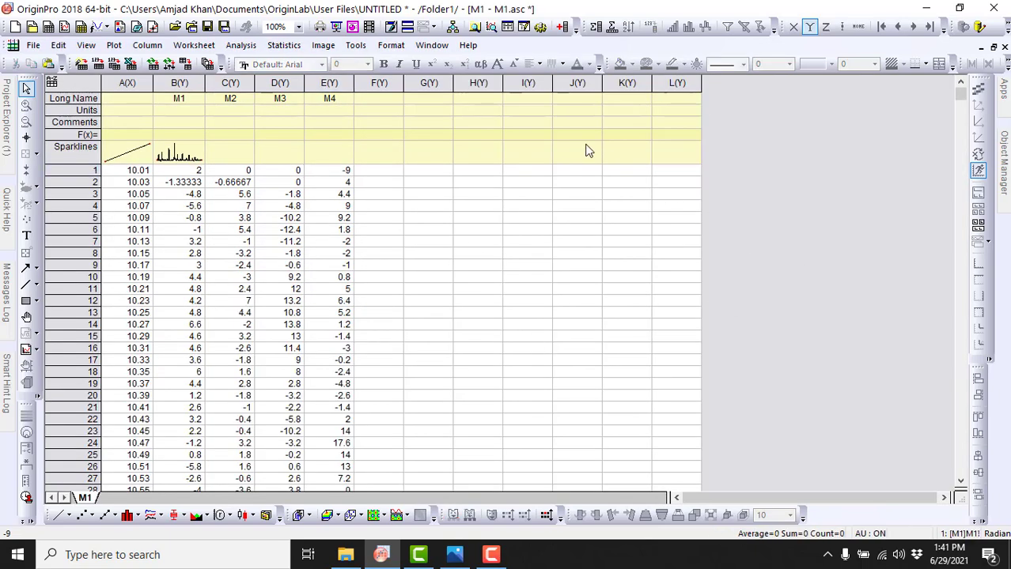
left_click_drag(477, 84, 397, 85)
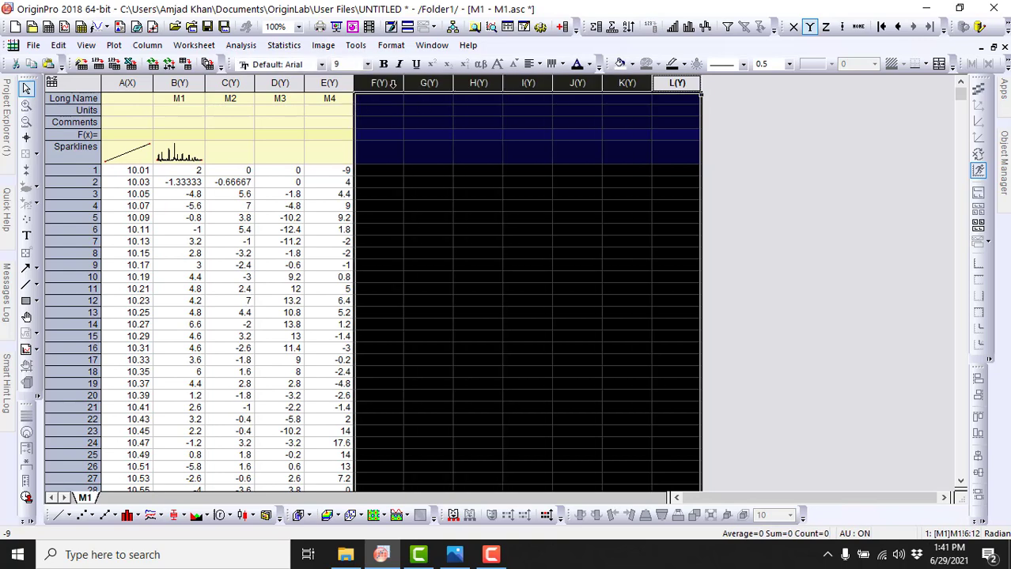
right_click(397, 86)
left_click(431, 172)
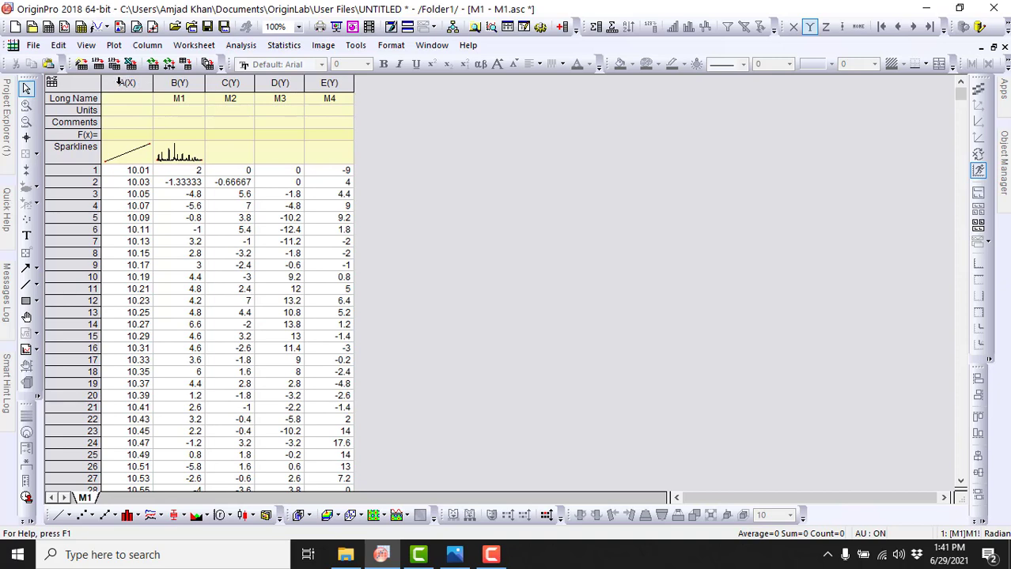
left_click(131, 171)
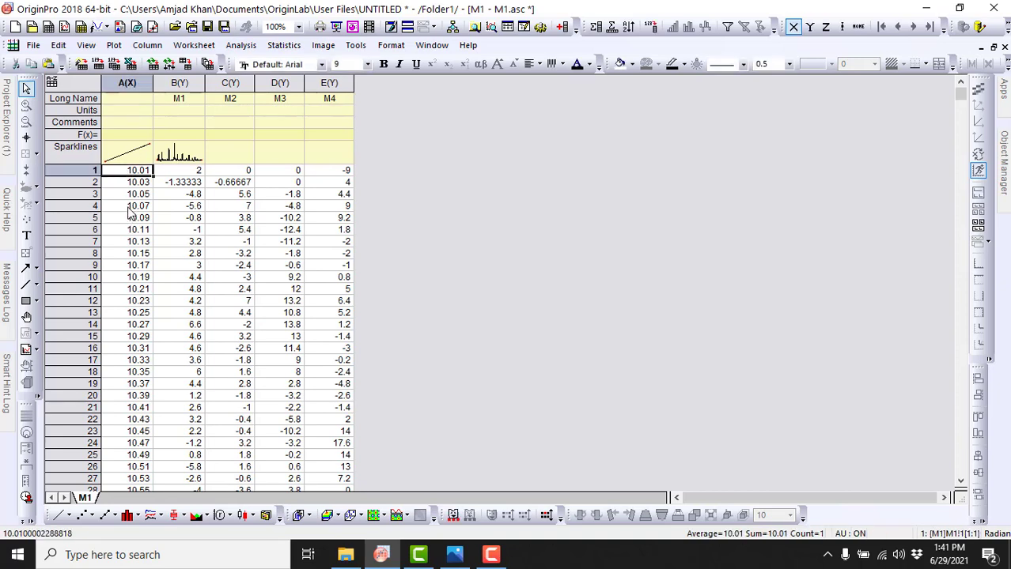
left_click(198, 82)
left_click_drag(197, 82, 329, 92)
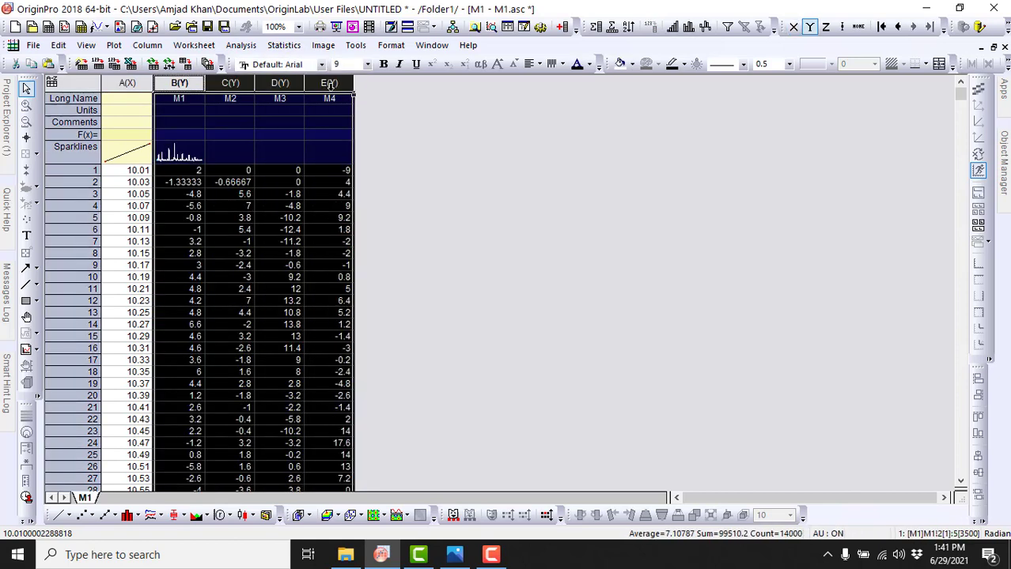
left_click(222, 82)
left_click(409, 115)
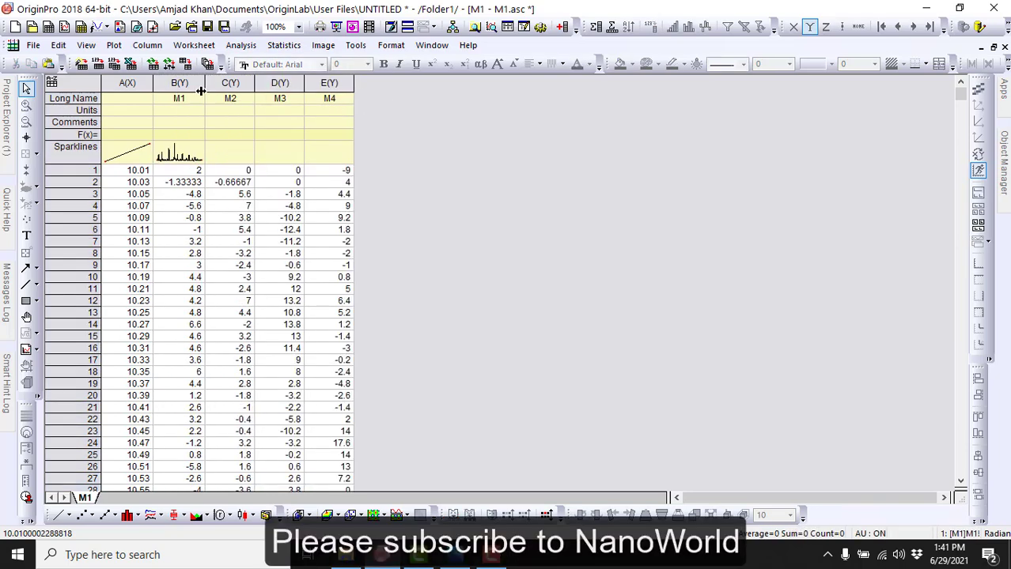
Step: Plot Y columns B through E (M1 to M4) together as a Stacked Lines by Y Offsets graph
left_click_drag(169, 77, 327, 79)
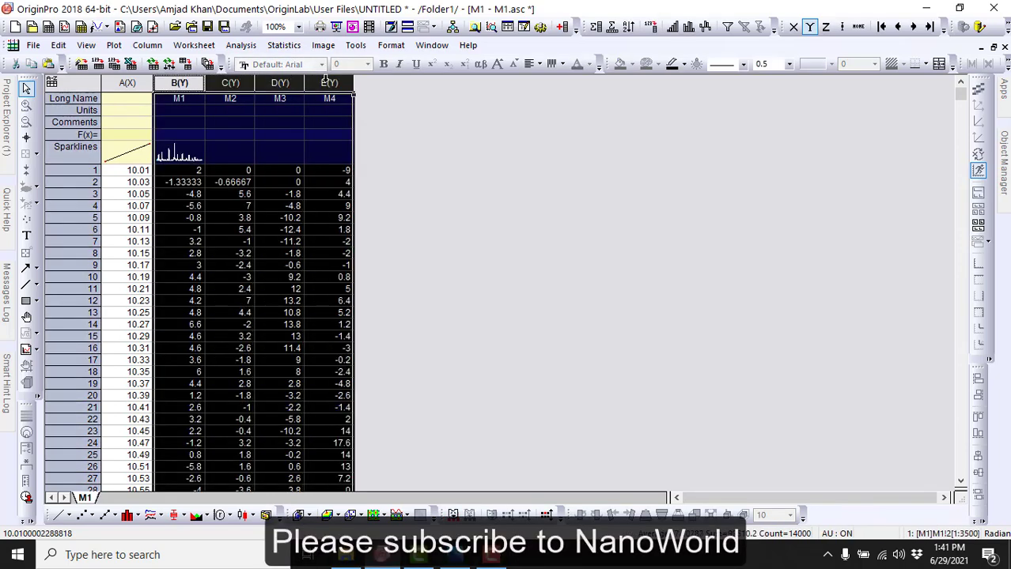
left_click(162, 518)
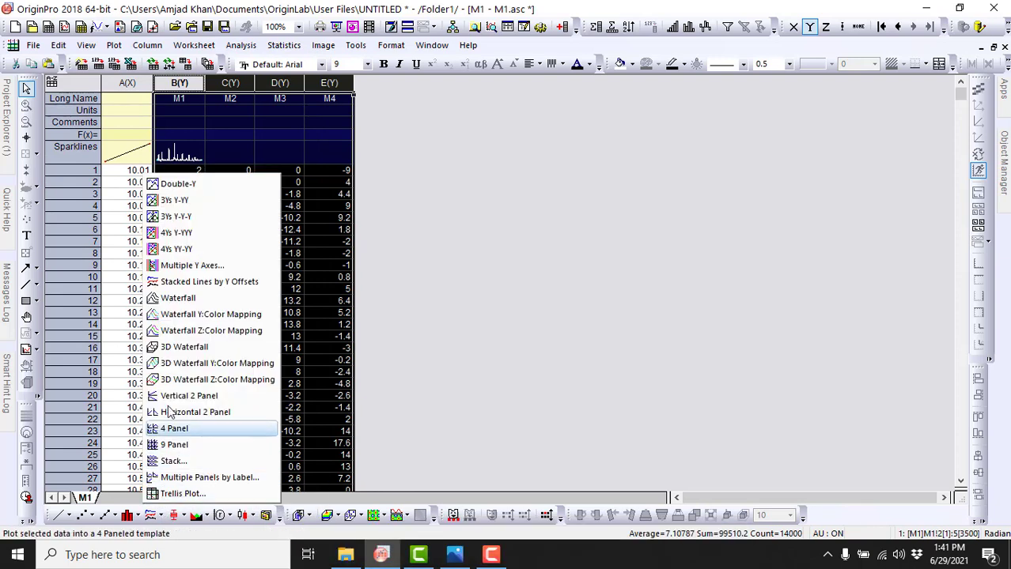
left_click(248, 285)
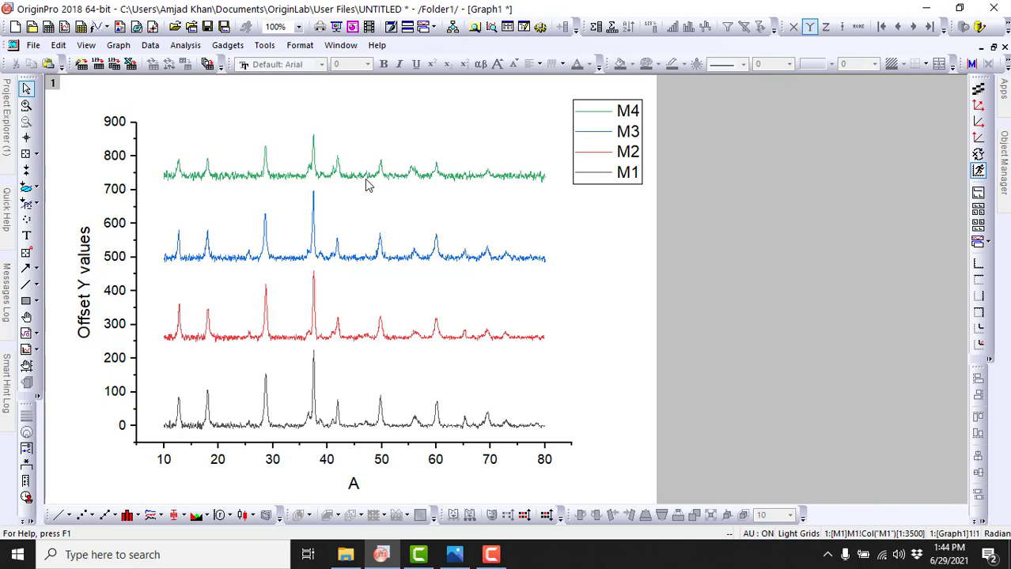
left_click(449, 310)
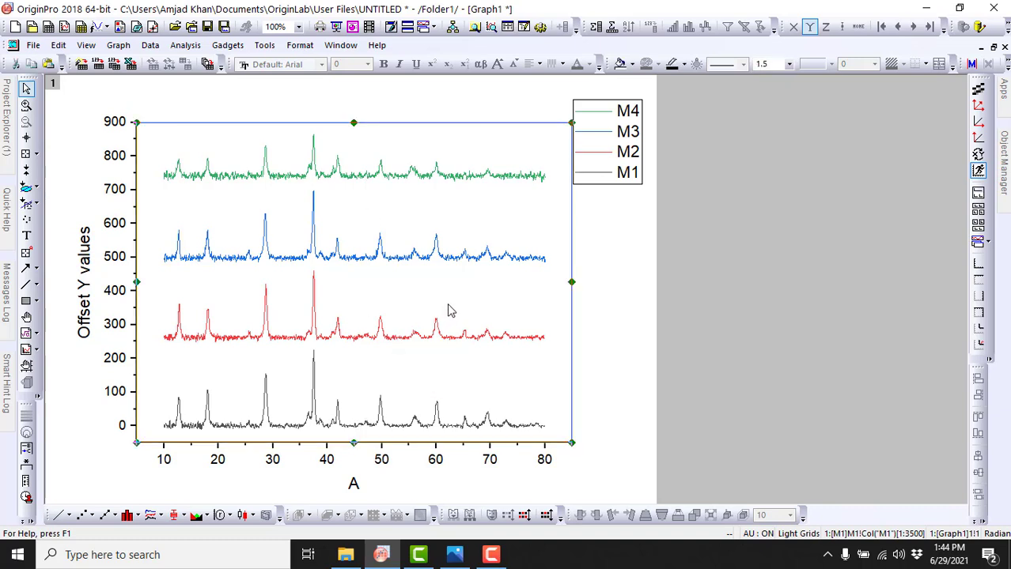
left_click(601, 276)
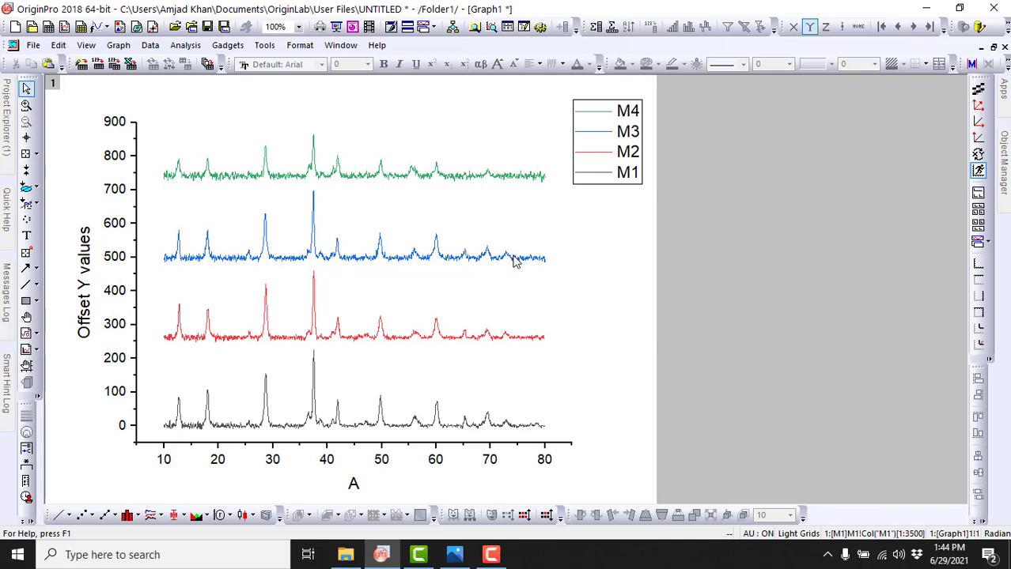
left_click(513, 259)
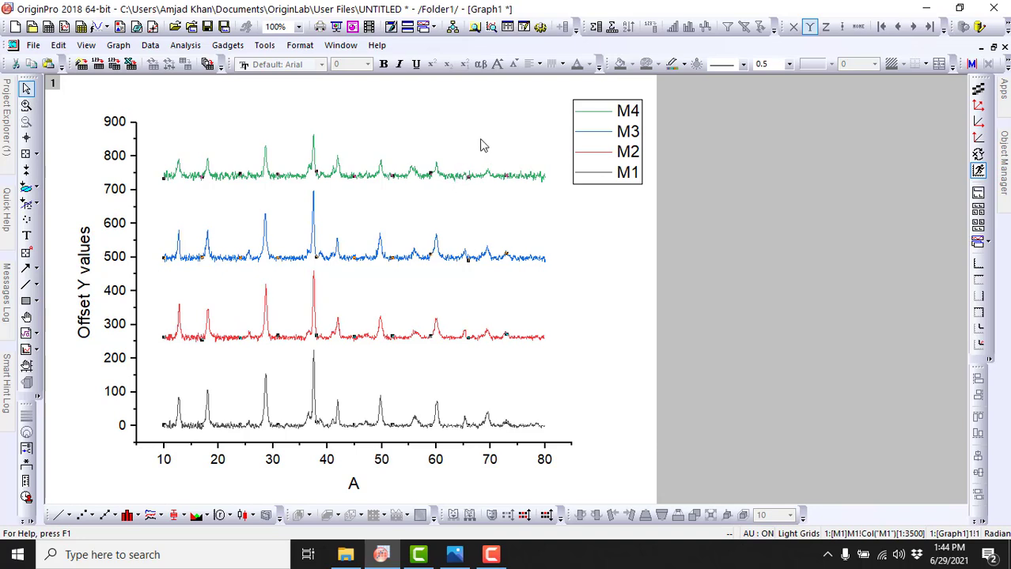
mouse_move(452, 177)
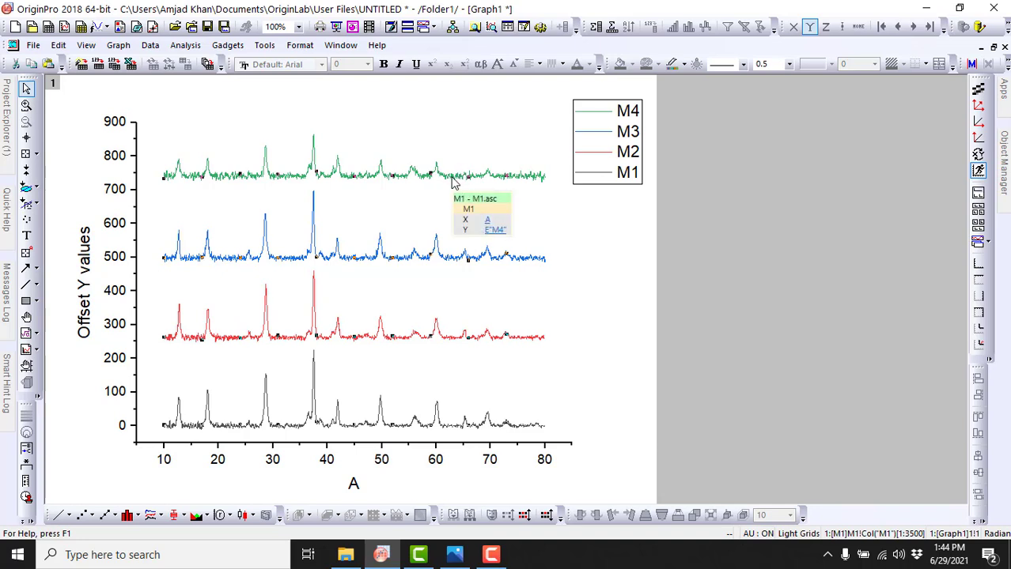
left_click(452, 182)
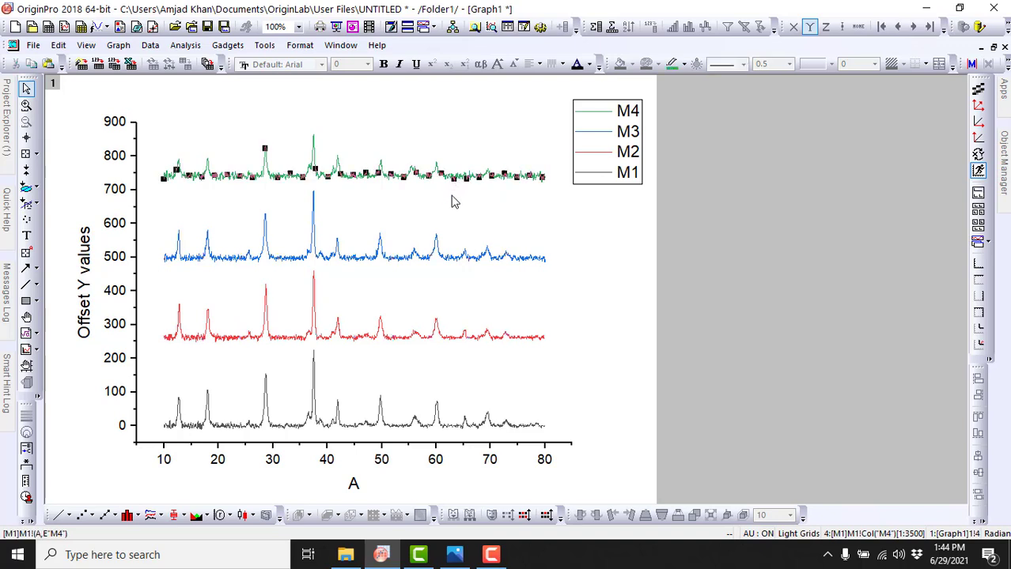
left_click(432, 263)
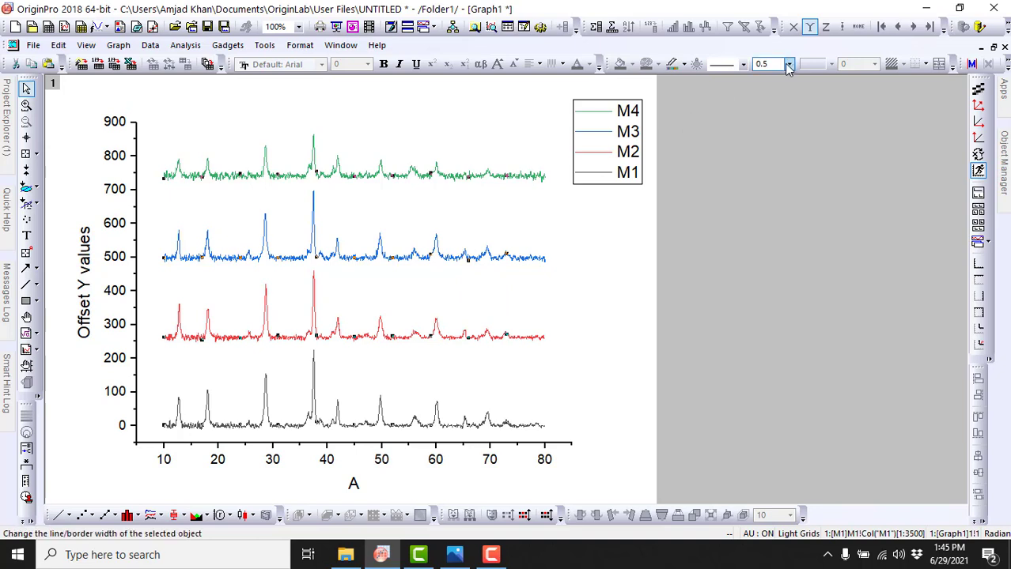
left_click(547, 210)
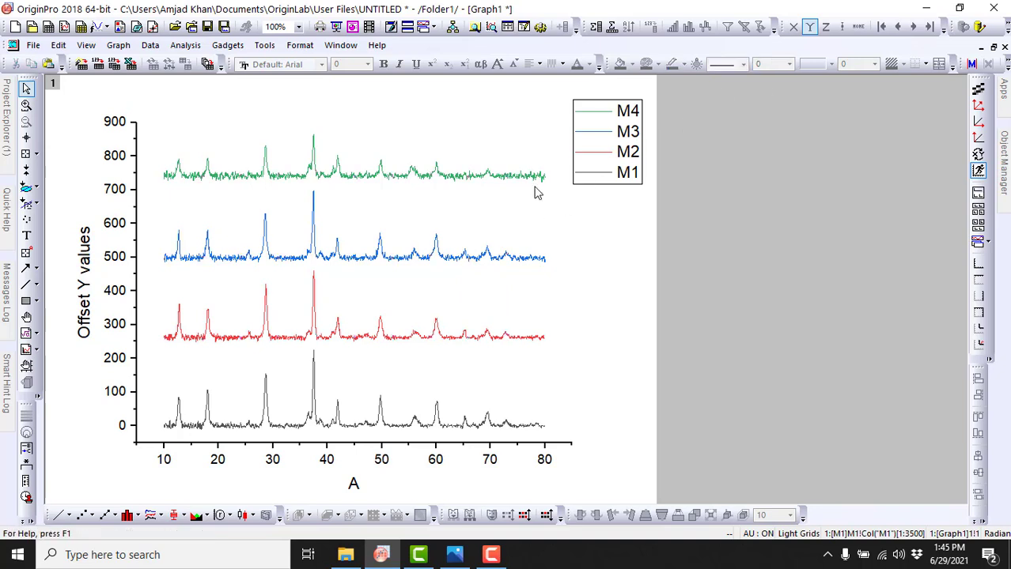
Step: Set the line width of all four grouped curves in the stacked graph to 1.5
left_click(533, 180)
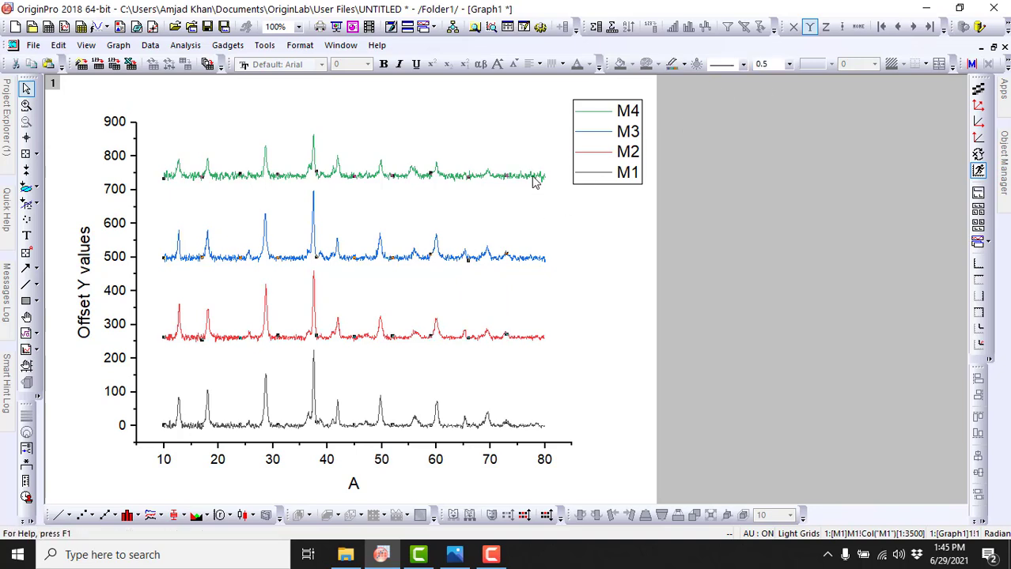
left_click(790, 66)
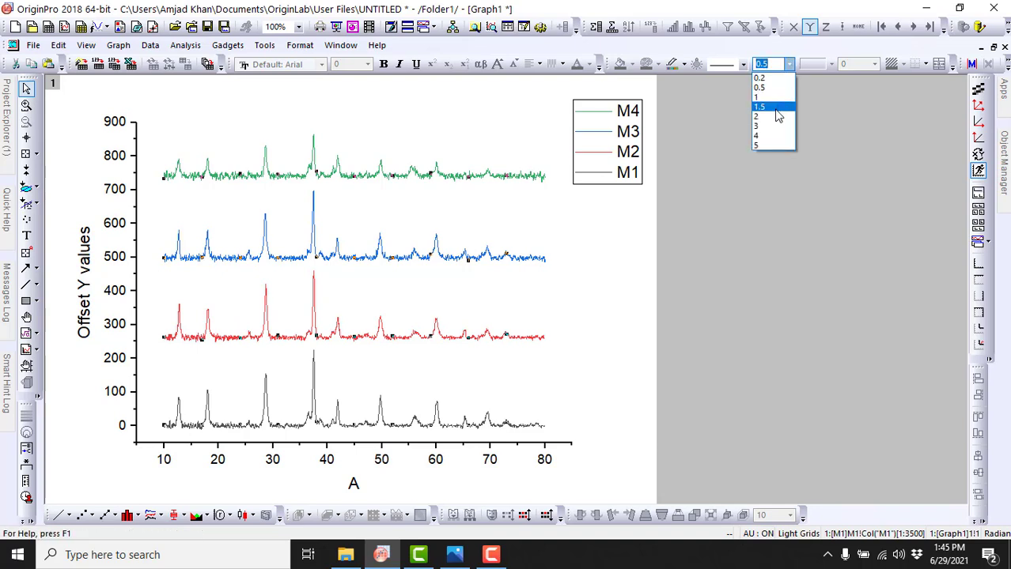
left_click(773, 111)
left_click(625, 265)
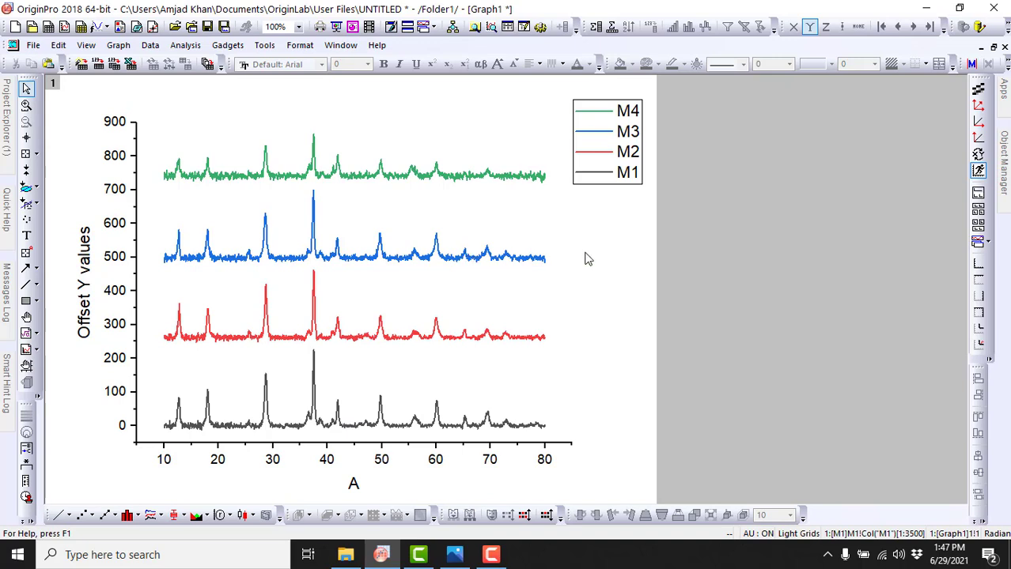
Step: Change the plot group's edit mode to Independent in the plot properties and apply it
double_click(535, 267)
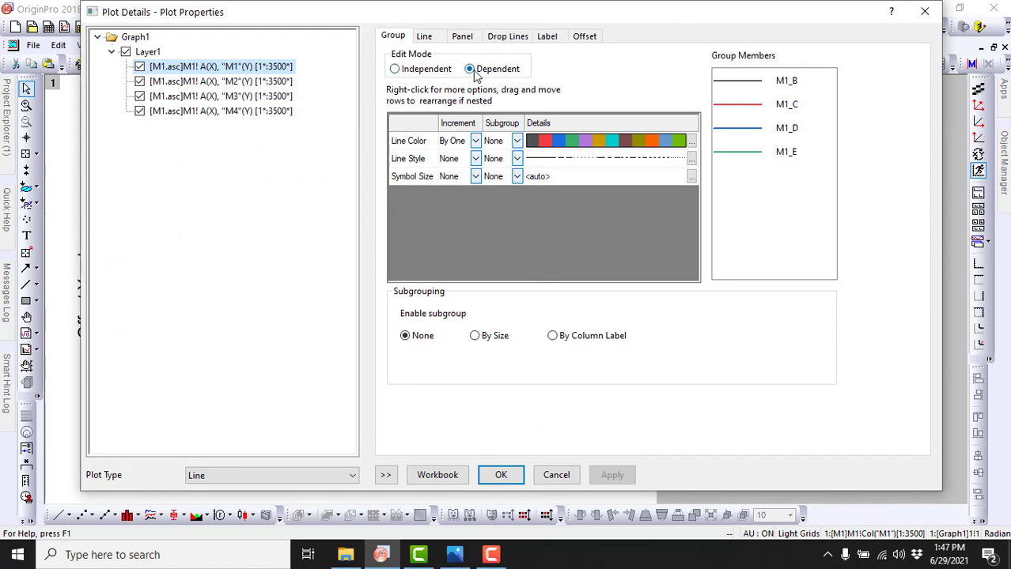
left_click(394, 70)
left_click(612, 474)
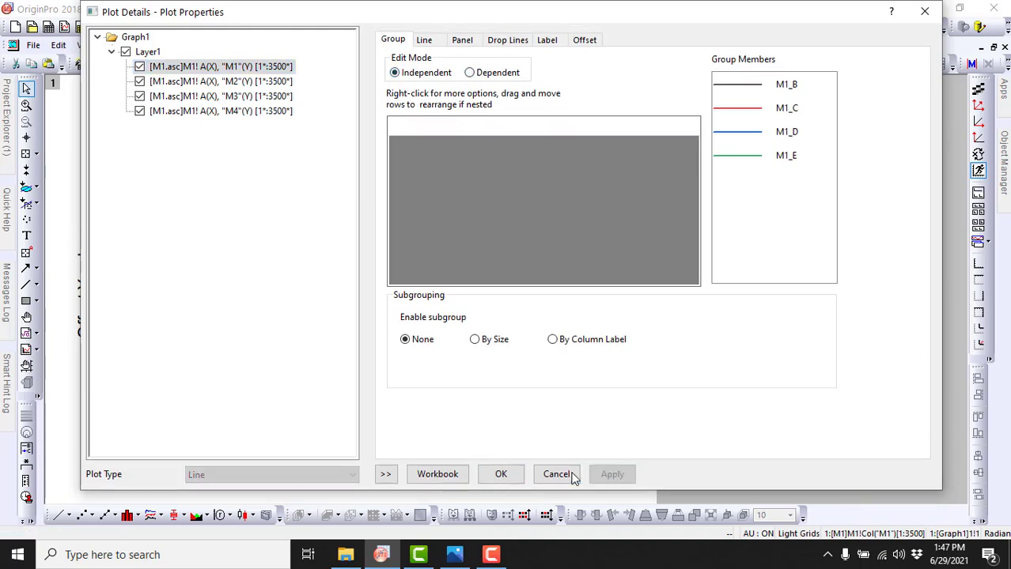
left_click(502, 475)
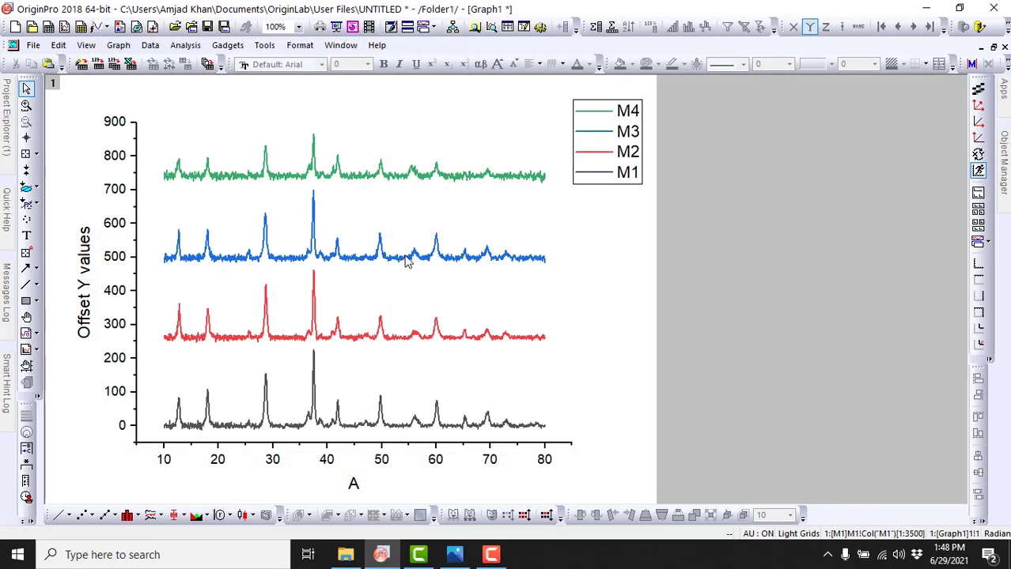
Step: Reorder the stacked curves vertically, with baselines at about 660 for M1, 475 for M2, 260 for M3 and 110 for M4
left_click_drag(406, 262, 428, 222)
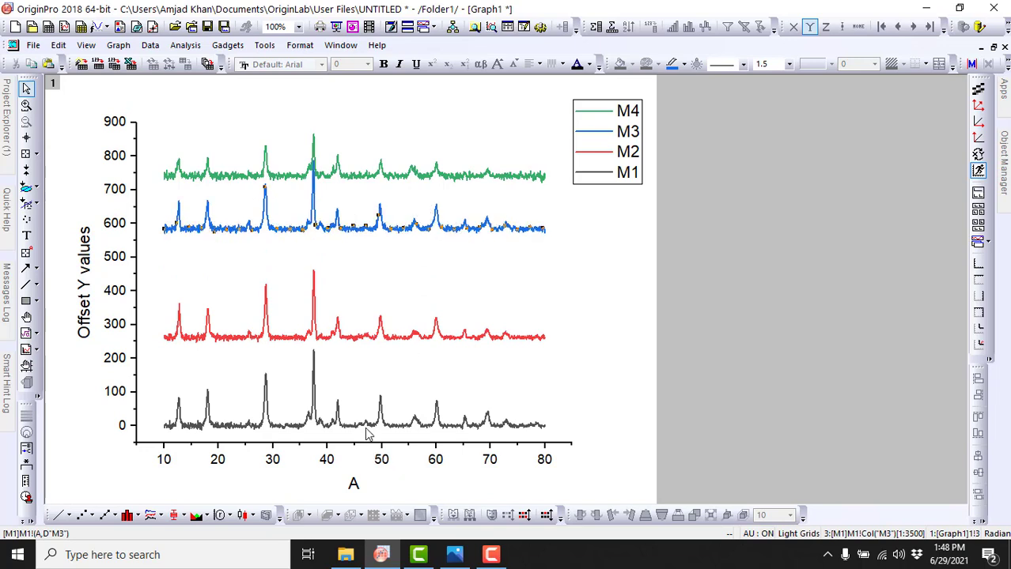
left_click_drag(366, 433, 398, 386)
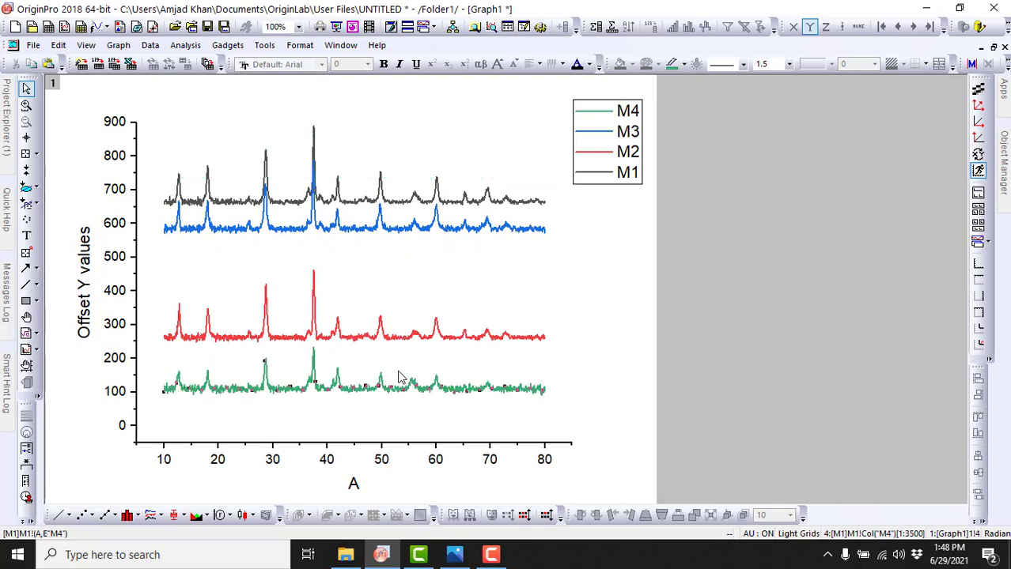
left_click_drag(402, 236, 376, 255)
left_click_drag(340, 360, 360, 336)
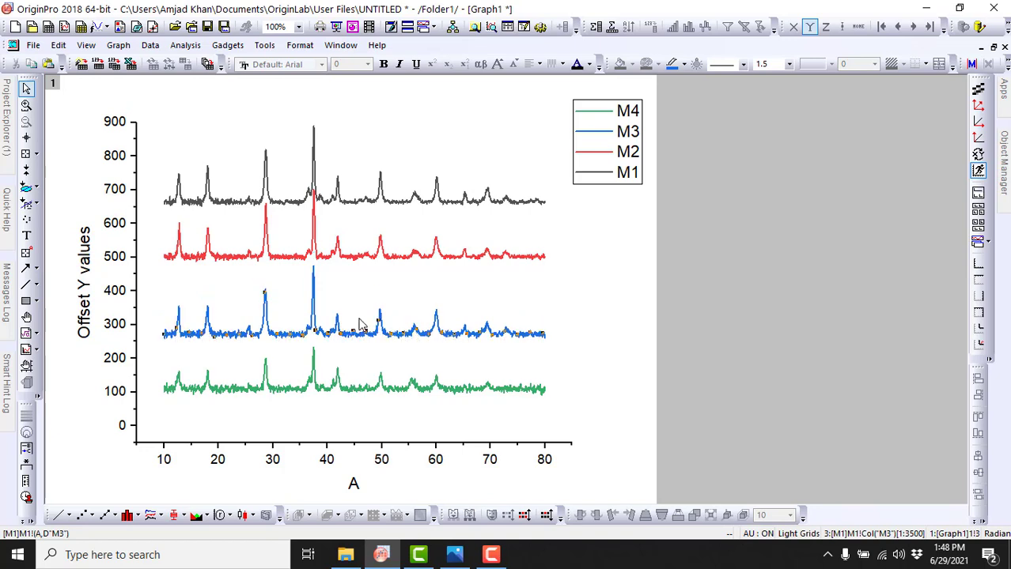
left_click(348, 261)
left_click_drag(348, 263, 348, 271)
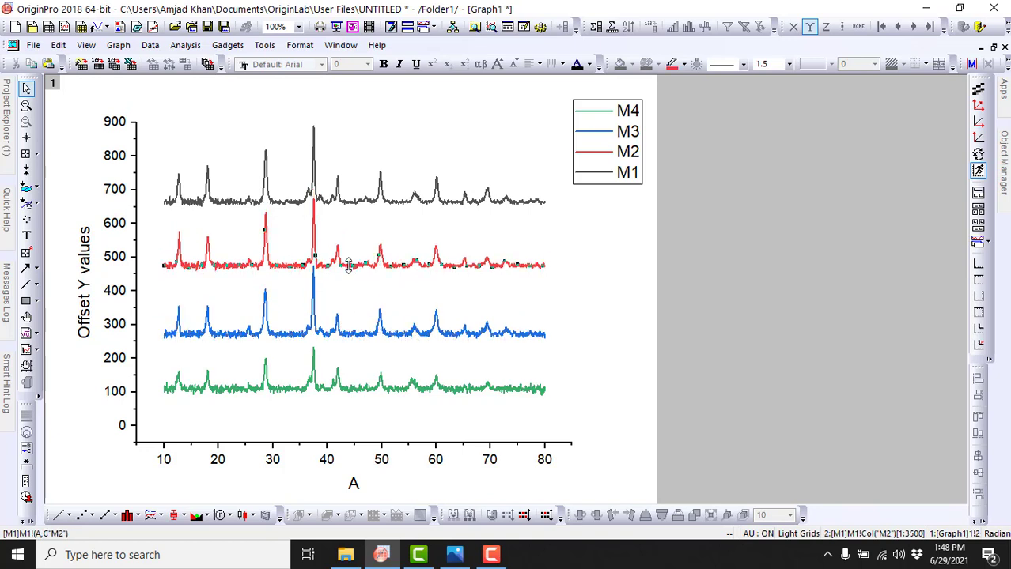
Step: Set the X axis scale to run from 10 to 80 and apply it
left_click(164, 445)
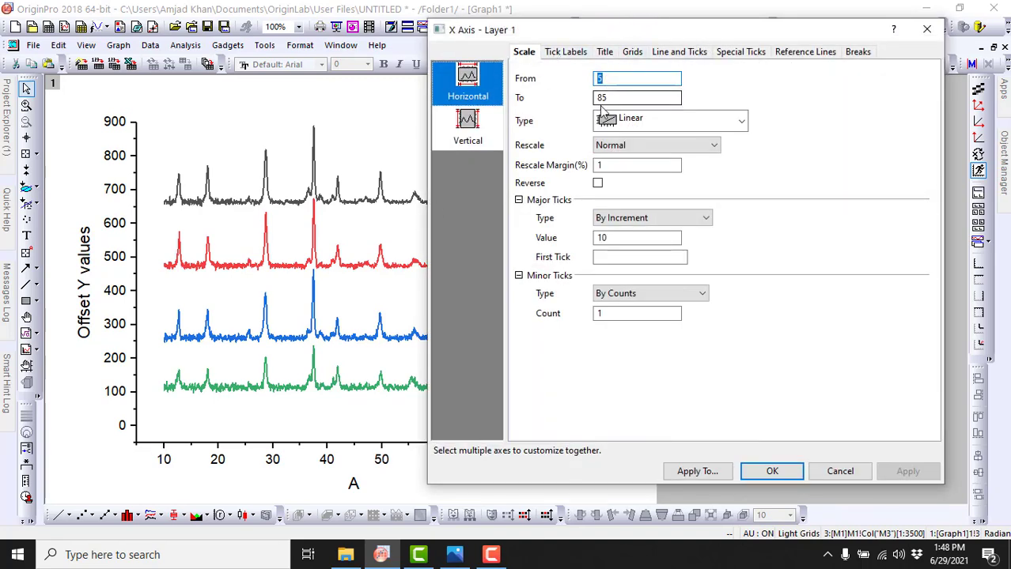
type("10")
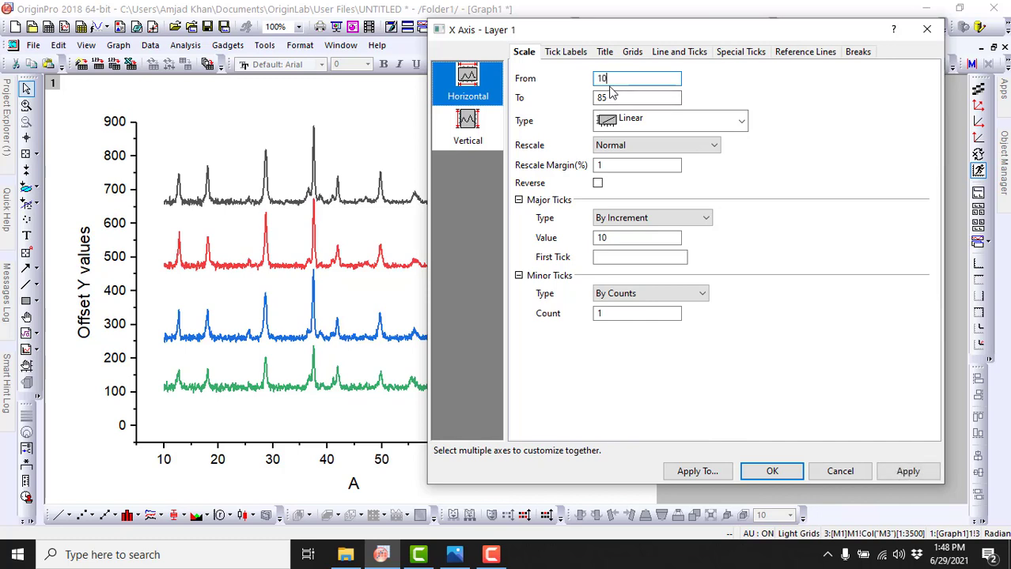
key("Tab")
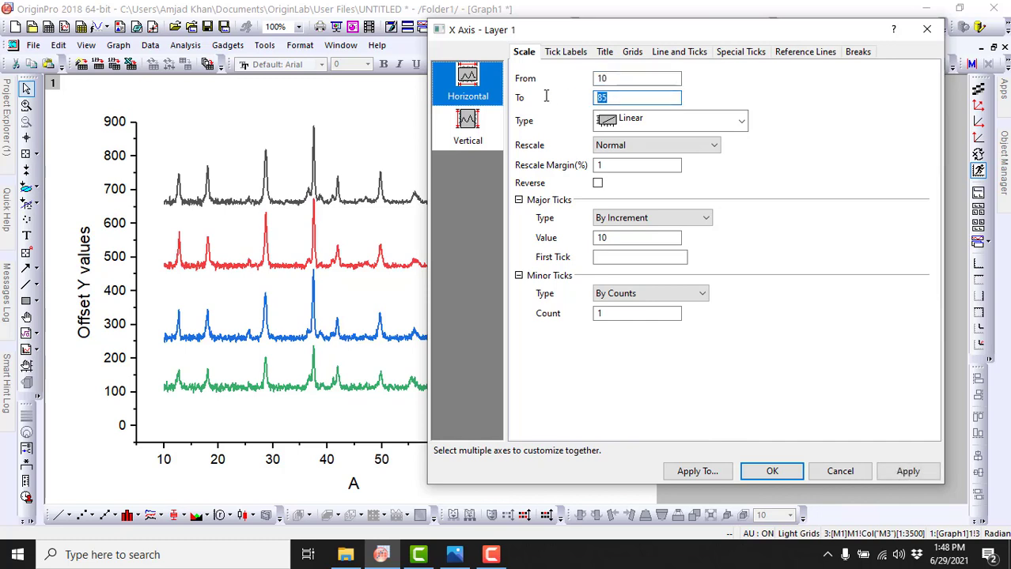
type("80")
left_click(916, 477)
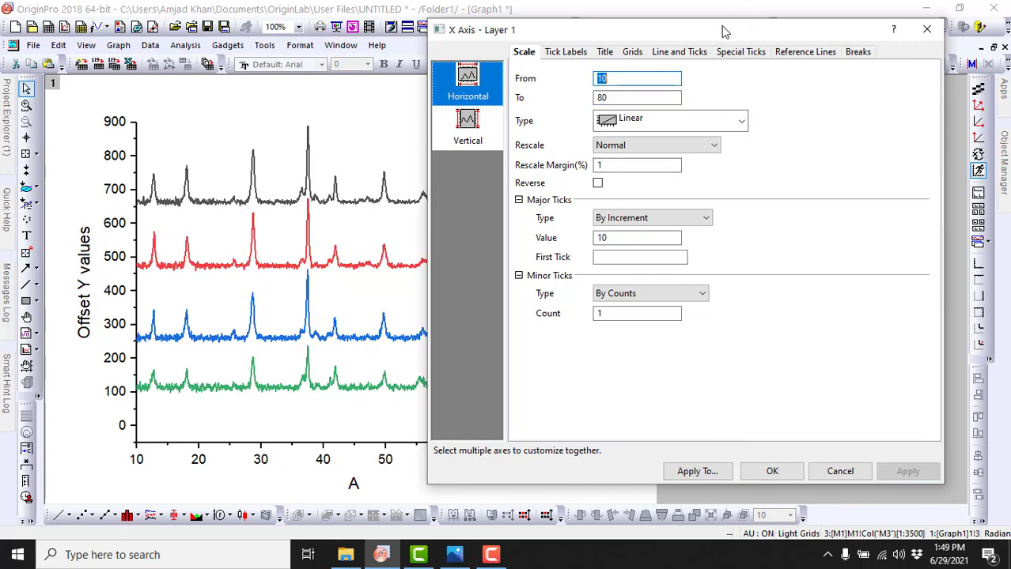
Step: Set the Y axis scale to start from 0, apply it and close the axis settings
left_click_drag(721, 31, 744, 52)
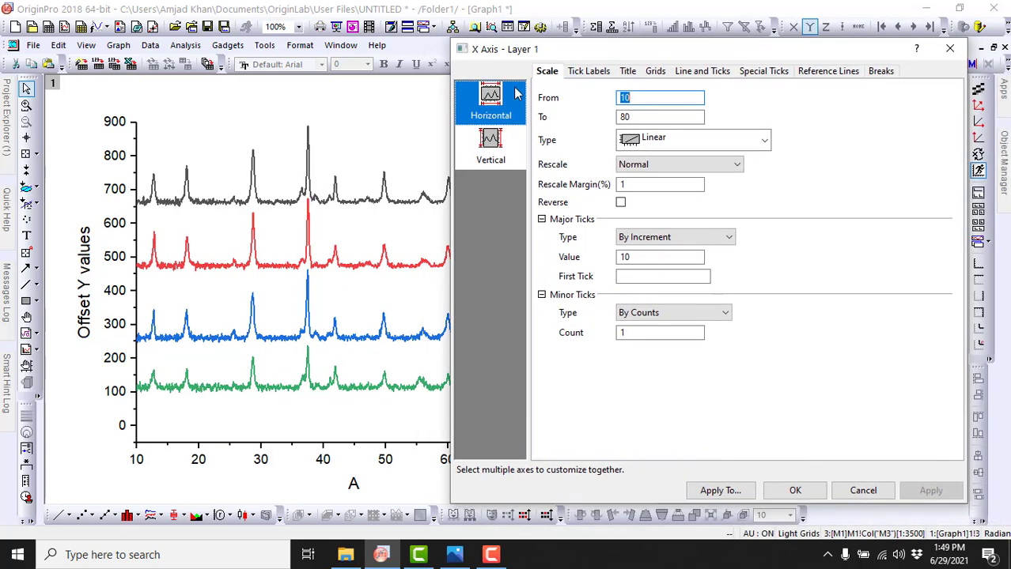
left_click(491, 147)
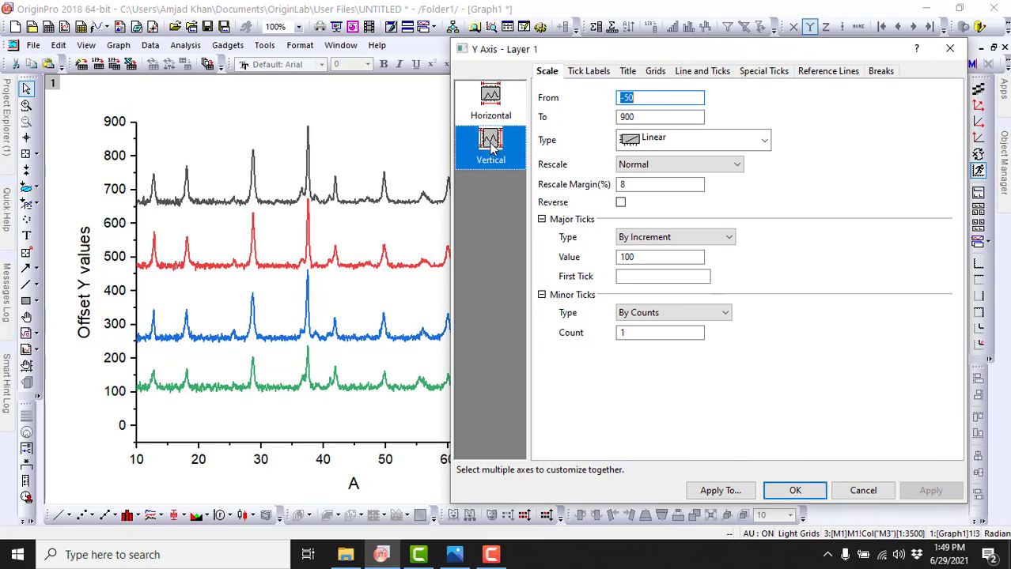
key("BackSpace")
type("0")
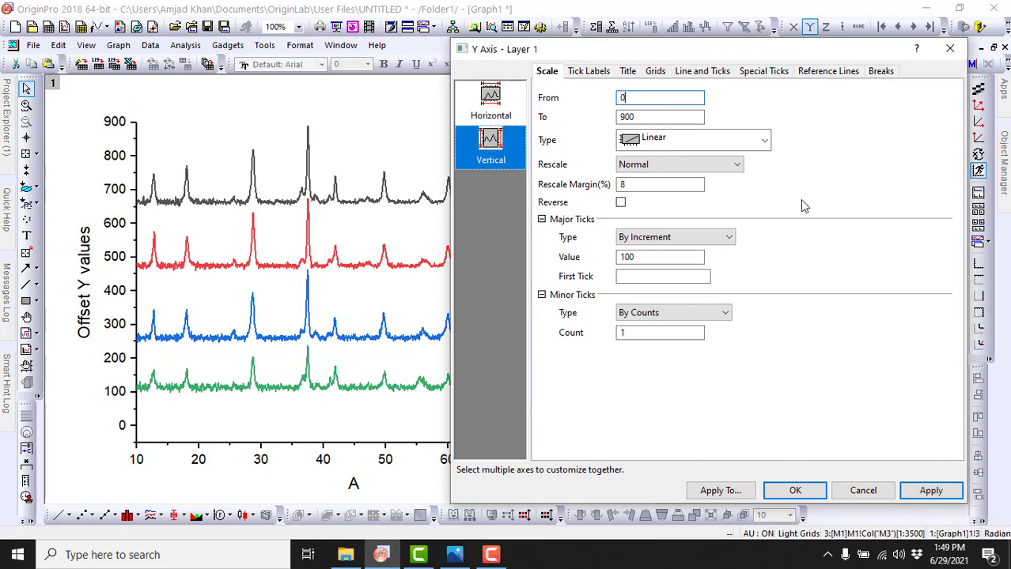
left_click(931, 491)
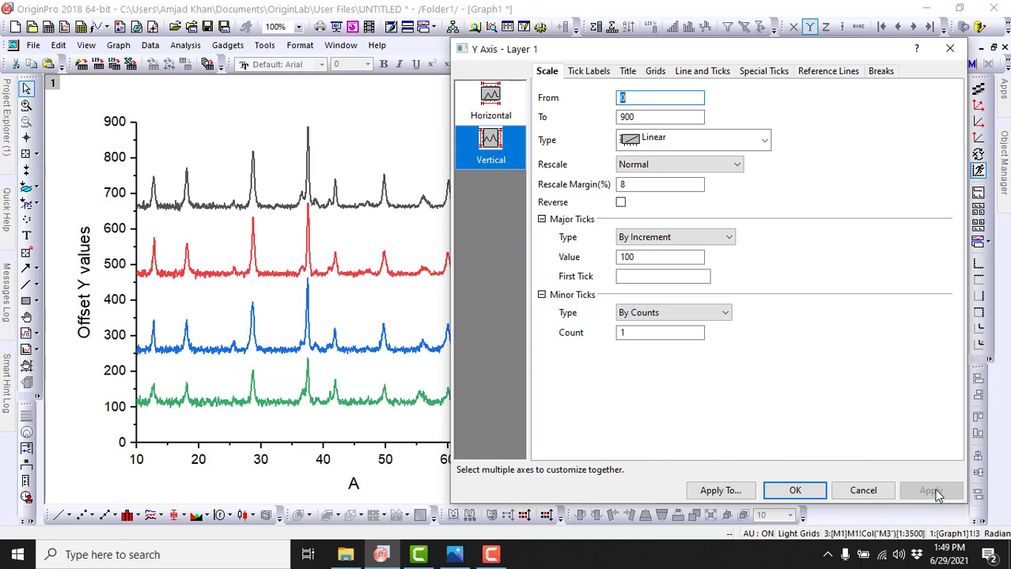
left_click(811, 490)
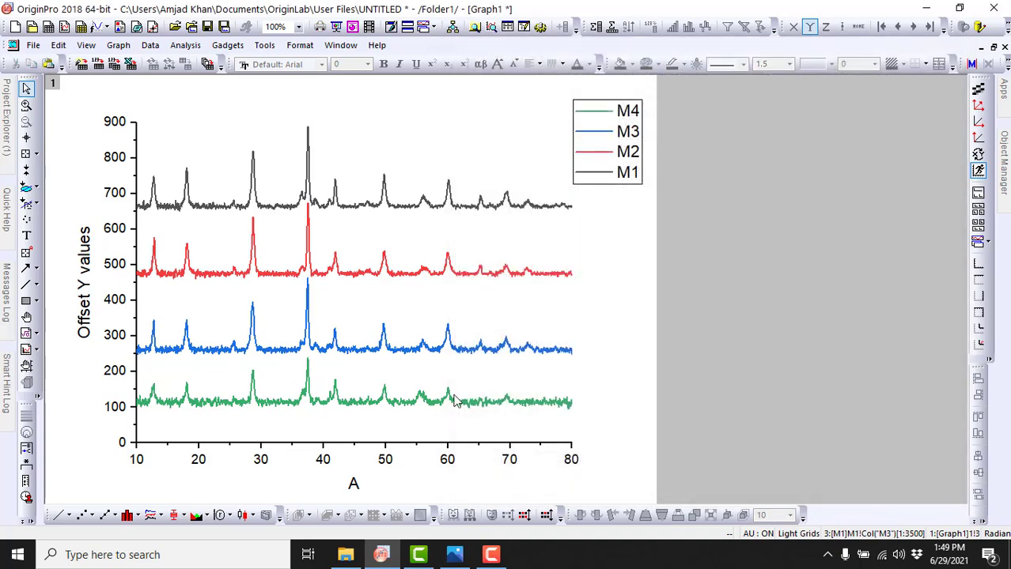
Step: Shift the stacked curves down so their baselines sit at about 50 for M4, 205 for M3, 425 for M2 and 645 for M1
left_click_drag(435, 402, 436, 424)
left_click_drag(407, 351, 405, 367)
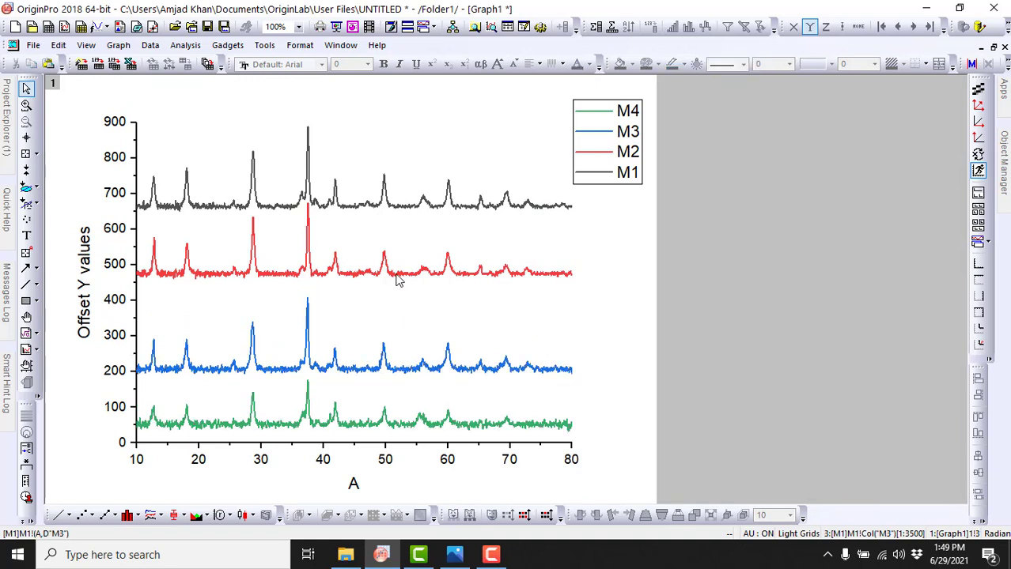
left_click_drag(398, 280, 394, 290)
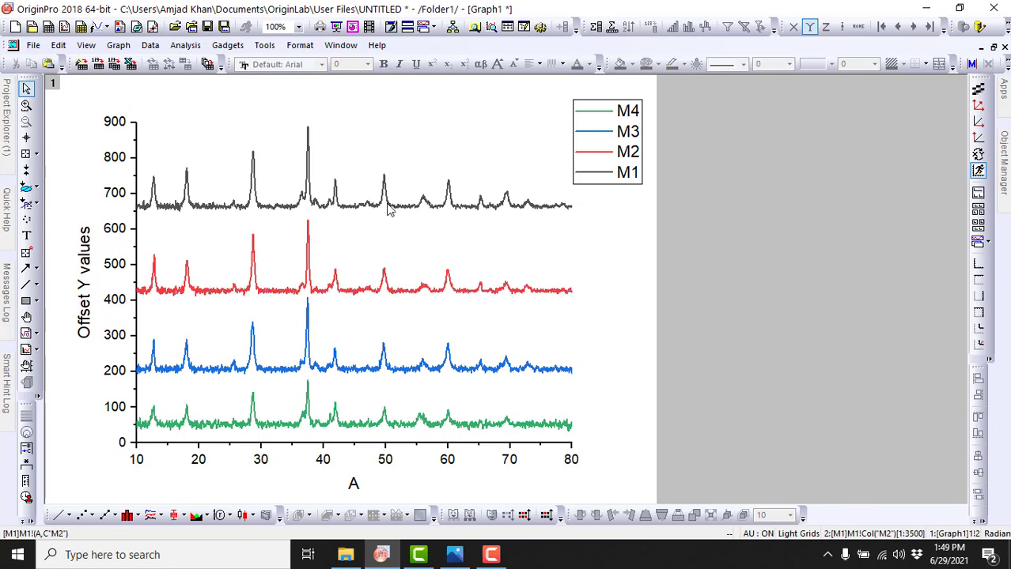
left_click(390, 209)
left_click_drag(390, 214, 391, 215)
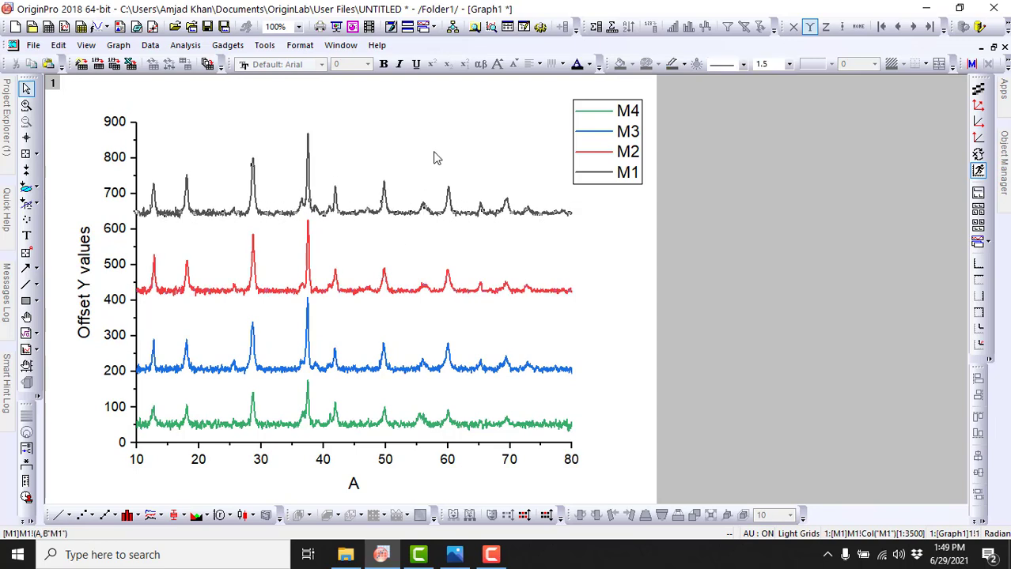
Step: Add the text label "M4" and place it just above the right end of the green curve
left_click(27, 237)
left_click(553, 410)
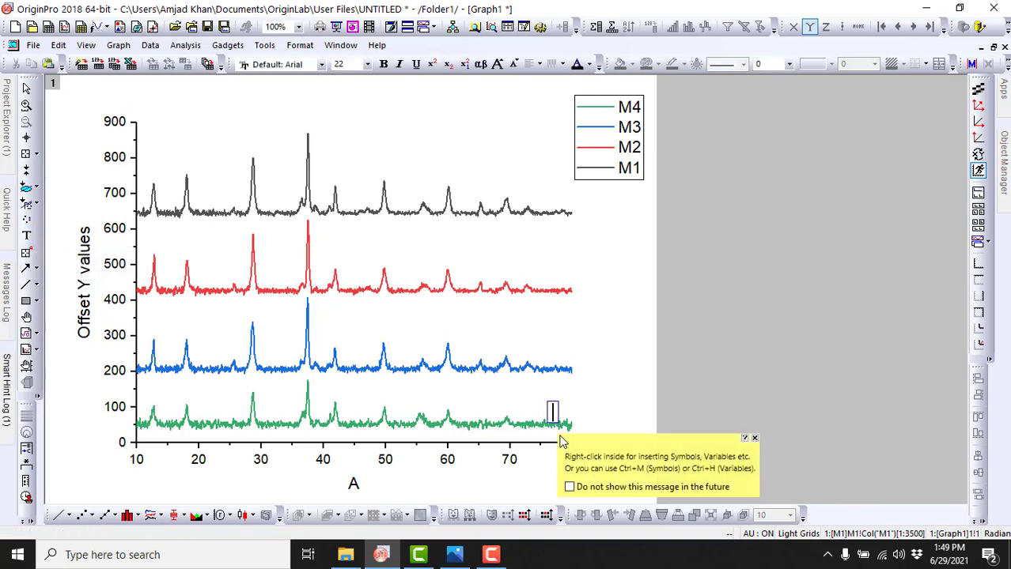
type("M4")
left_click(594, 394)
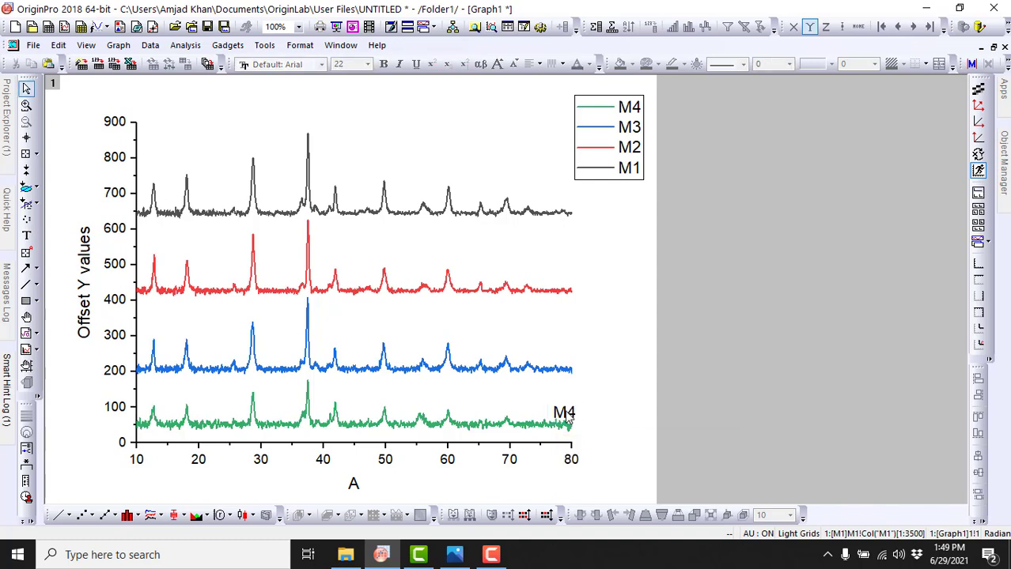
left_click_drag(565, 412, 556, 405)
left_click(604, 391)
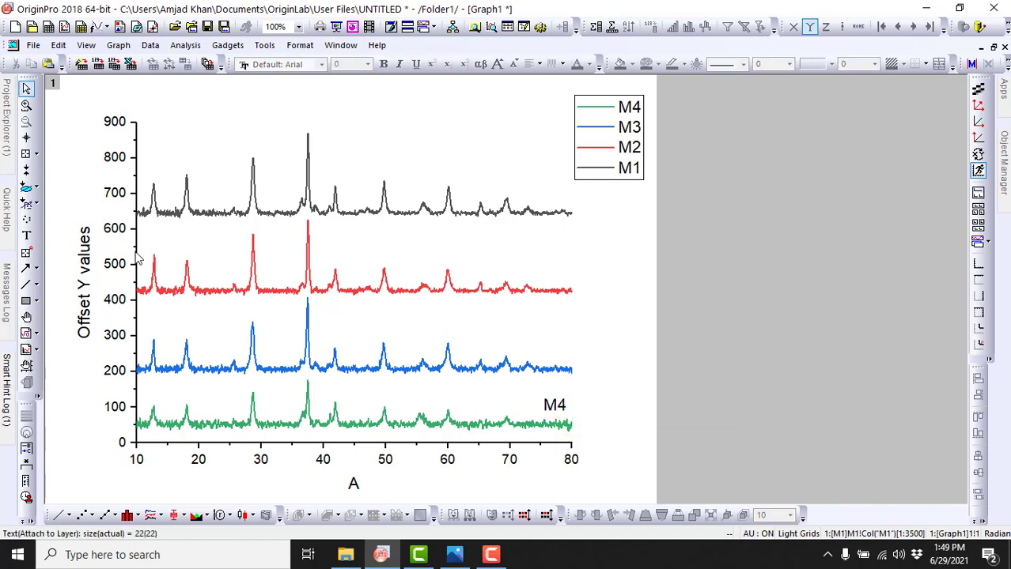
Step: Add the text label "M3" and place it just above the right end of the blue curve
left_click(26, 235)
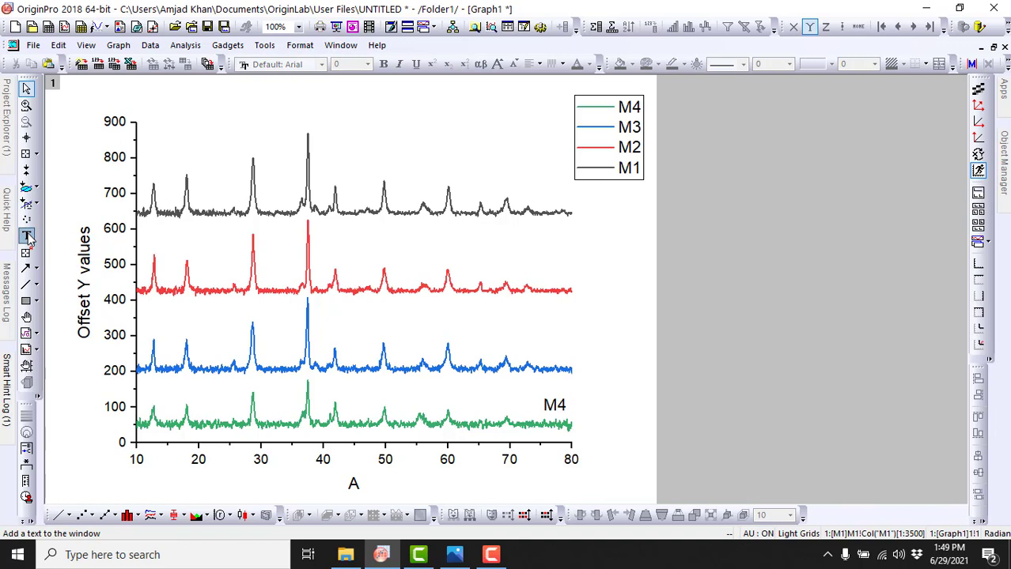
left_click(555, 362)
type("M")
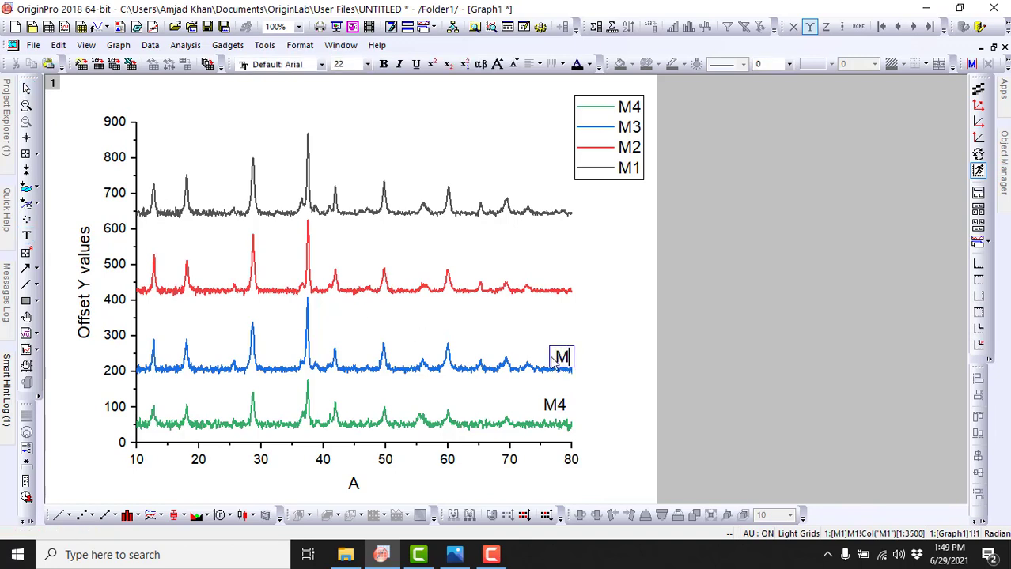
type("3")
left_click(600, 324)
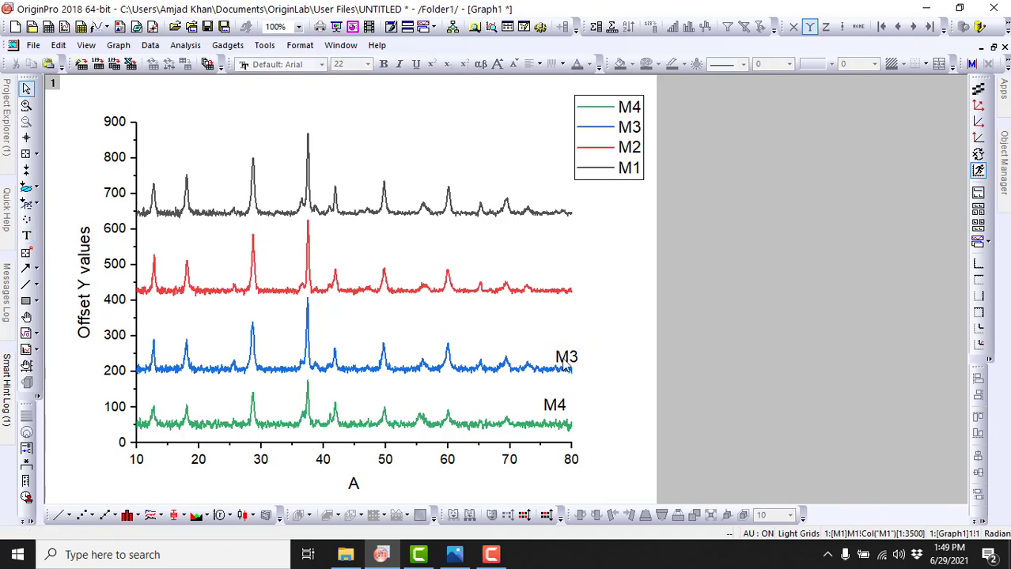
left_click_drag(562, 356, 556, 350)
left_click(603, 339)
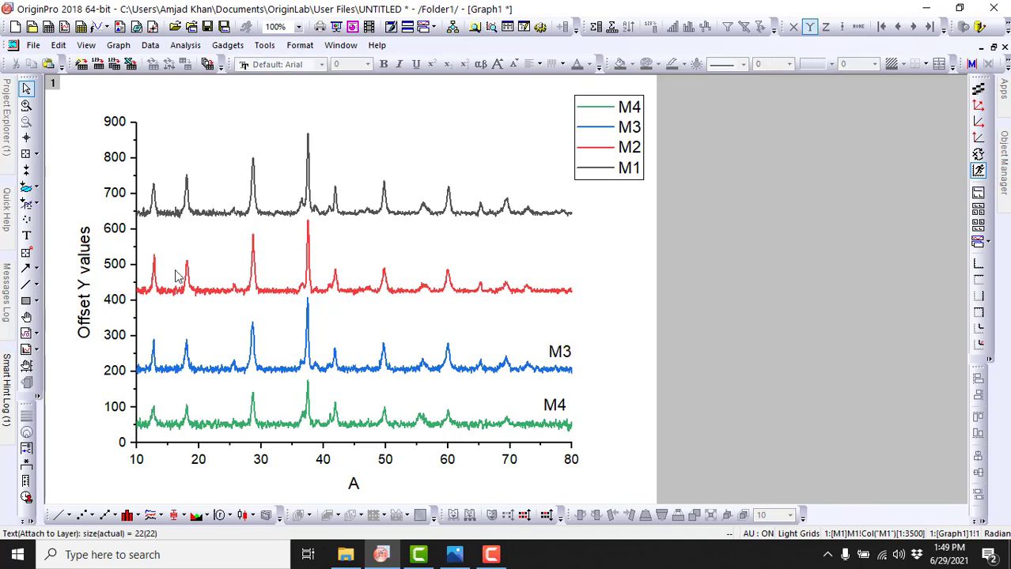
Step: Add the text label "M2" and place it just above the right end of the red curve
left_click(26, 234)
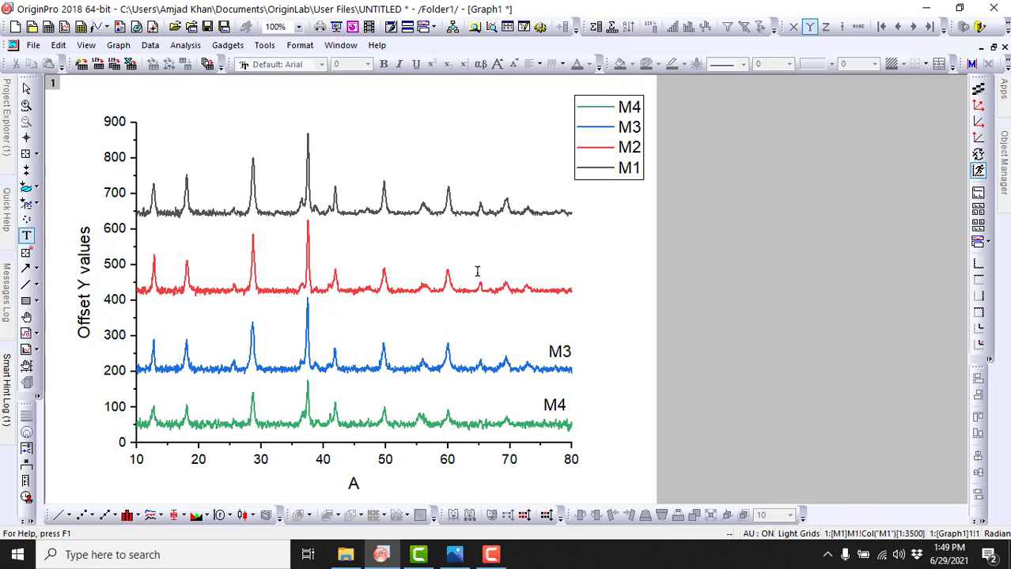
left_click(552, 280)
type("2")
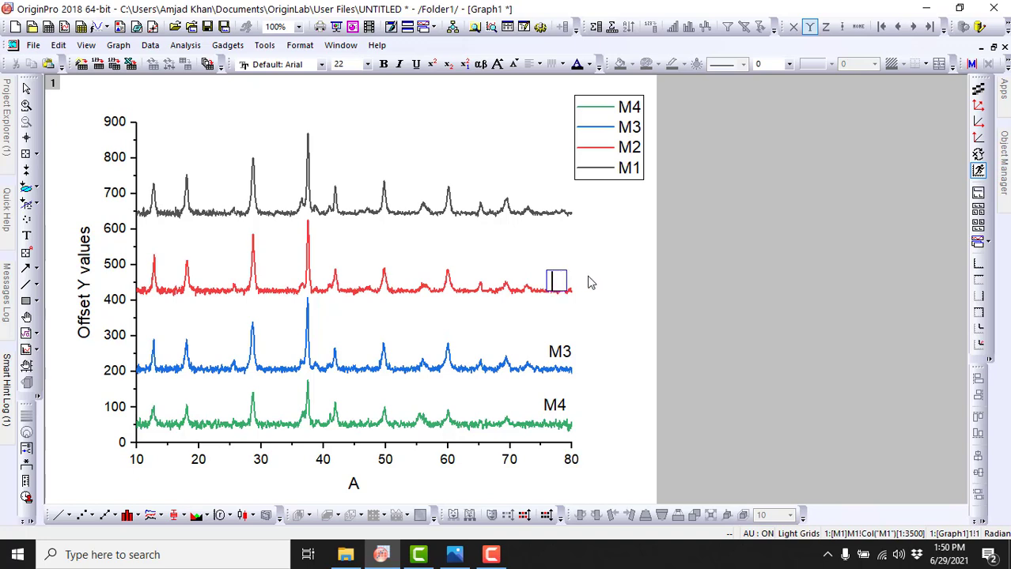
type("M2")
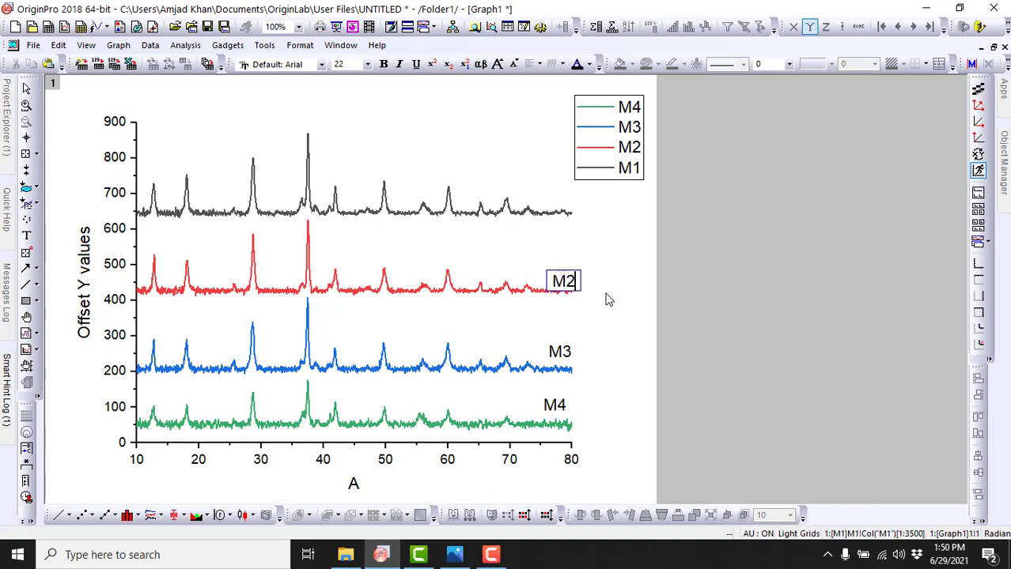
left_click(619, 337)
left_click_drag(568, 280, 557, 268)
left_click(616, 294)
Step: Add the text label "M1" just above the right end of the black curve and delete the graph's legend
left_click(26, 138)
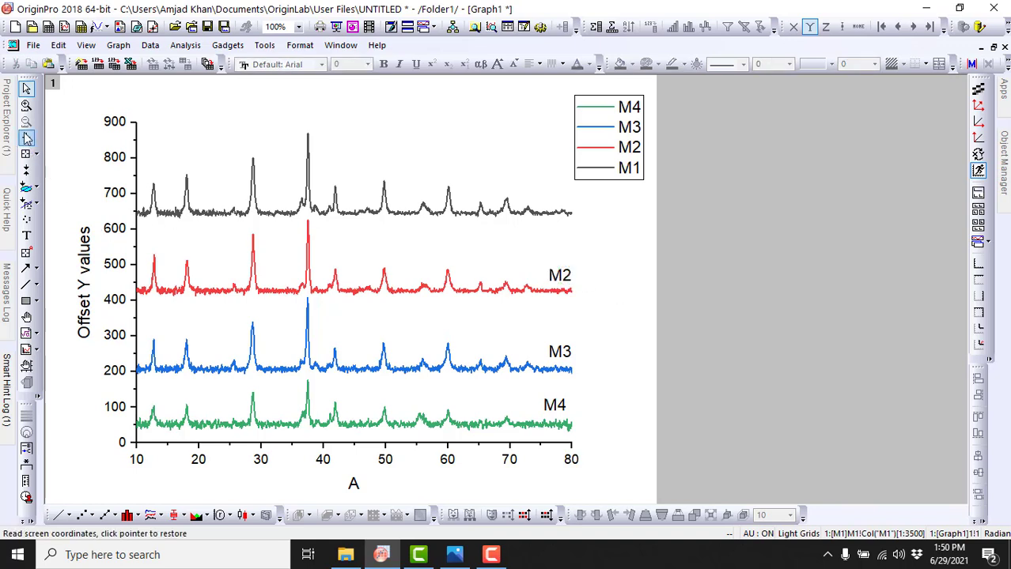
left_click(26, 236)
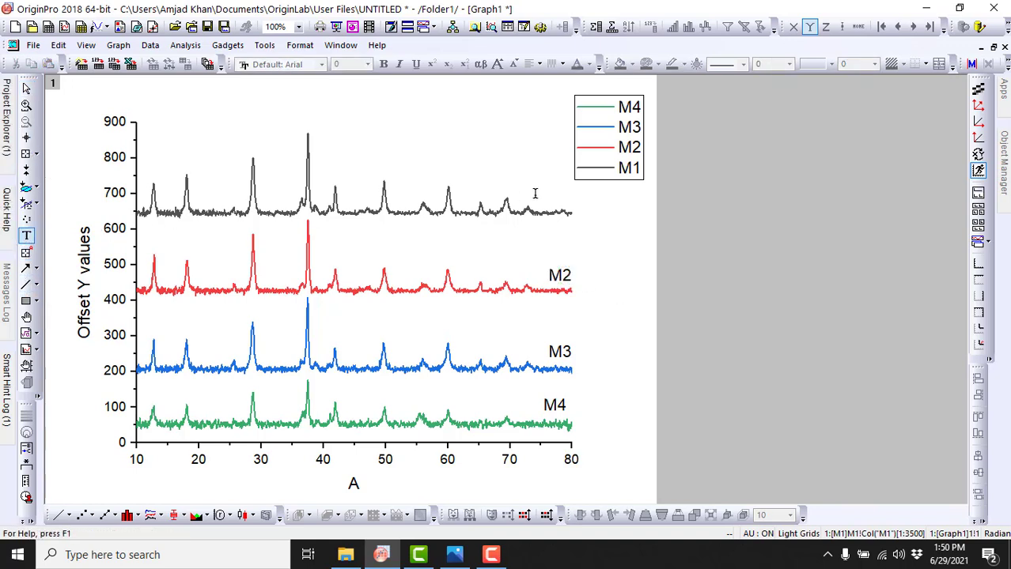
left_click(558, 198)
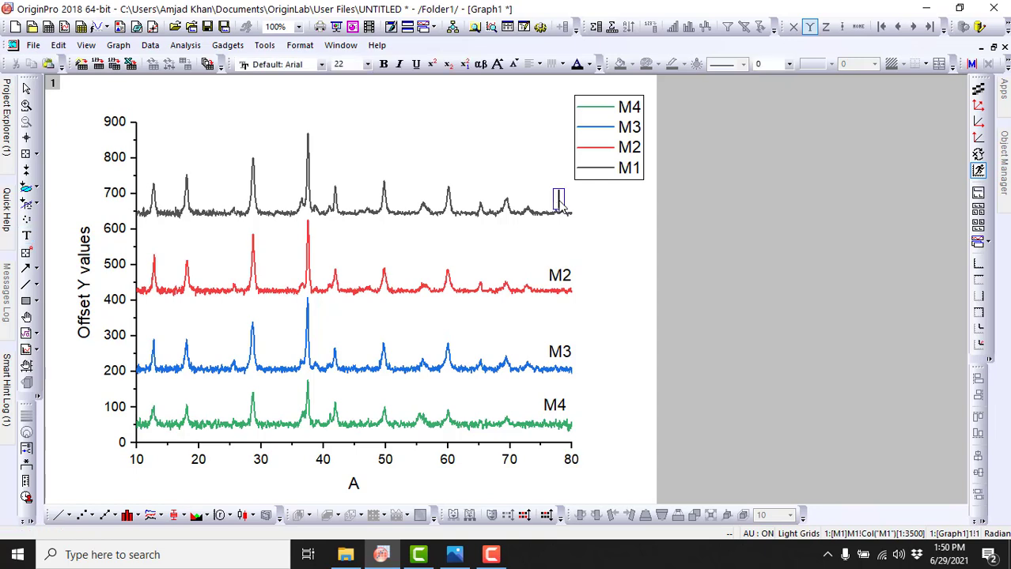
type("1")
left_click(602, 219)
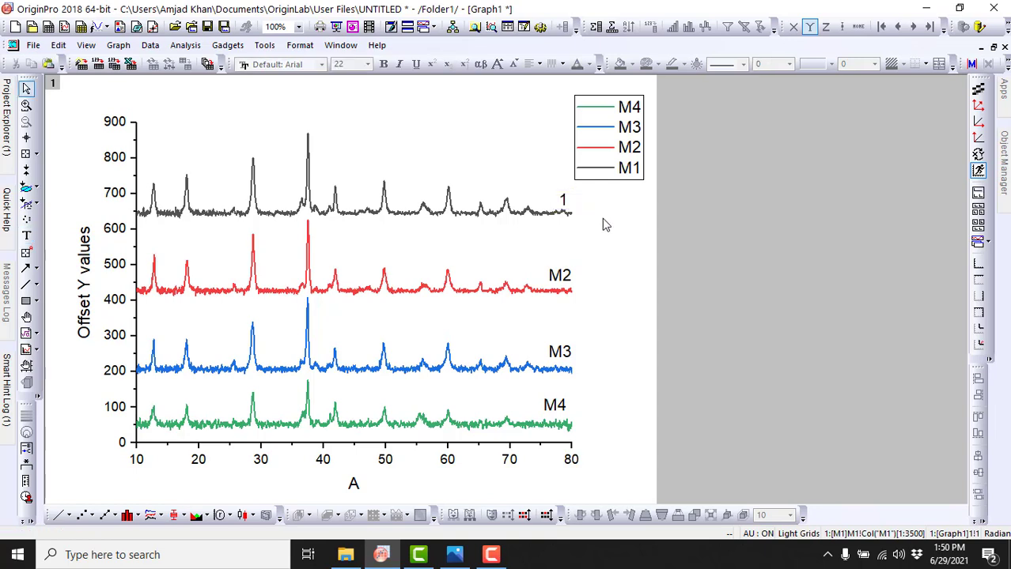
left_click(565, 204)
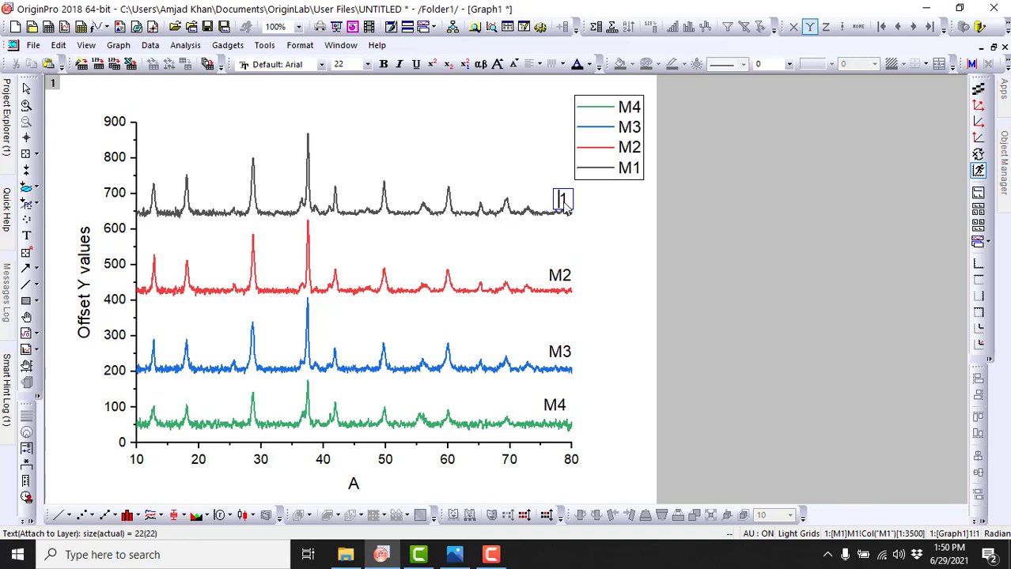
type("M1")
left_click(522, 176)
left_click_drag(564, 202, 552, 198)
left_click(625, 232)
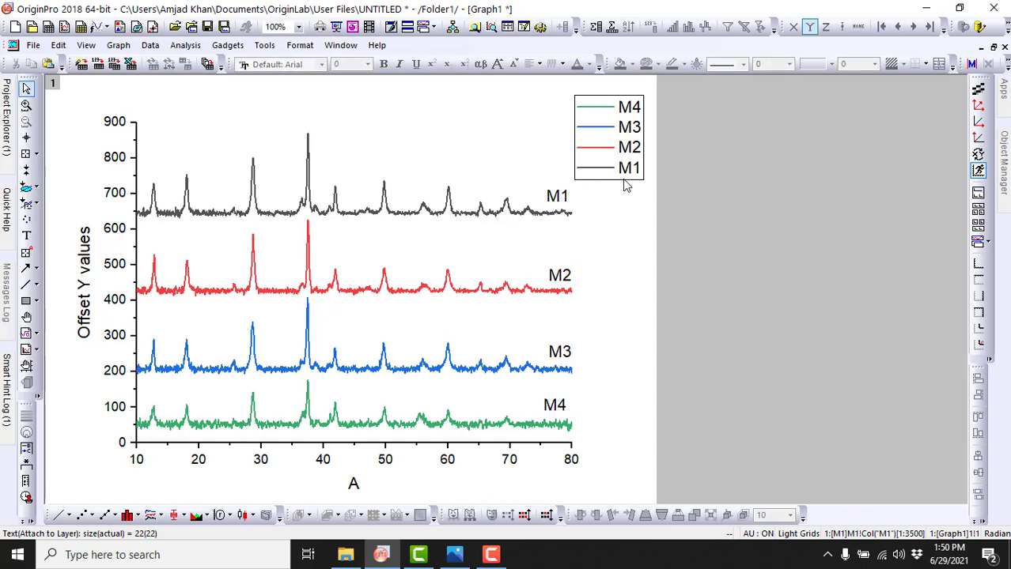
left_click(625, 152)
key("Delete")
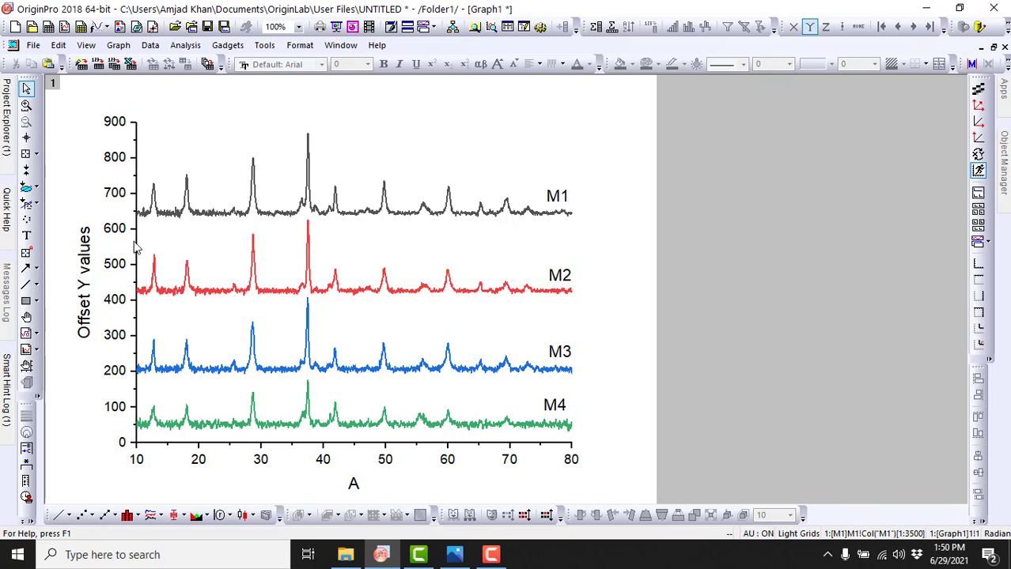
Step: Show the top axis line with major and minor tick styles set to None, and apply it
double_click(218, 450)
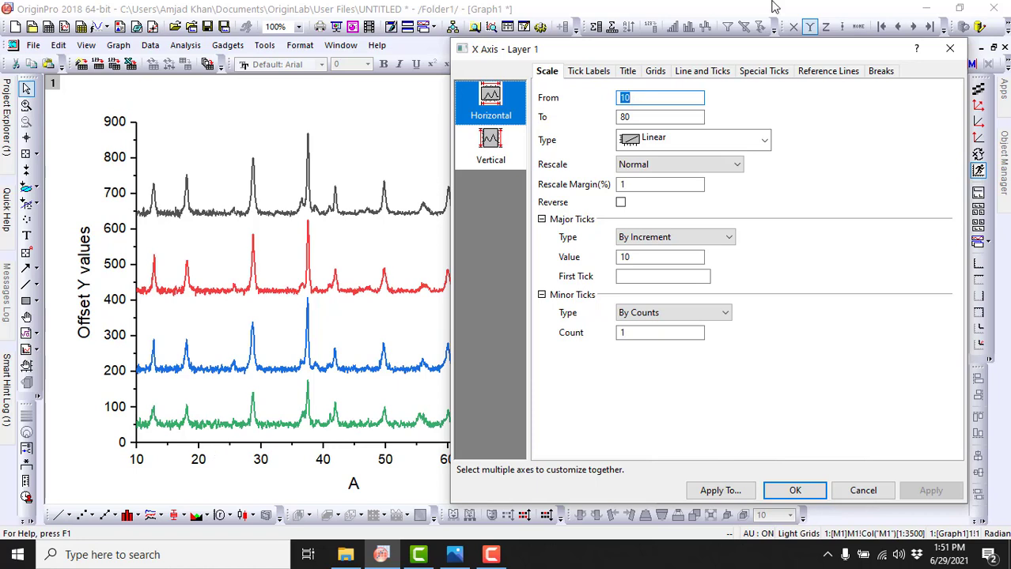
left_click(700, 76)
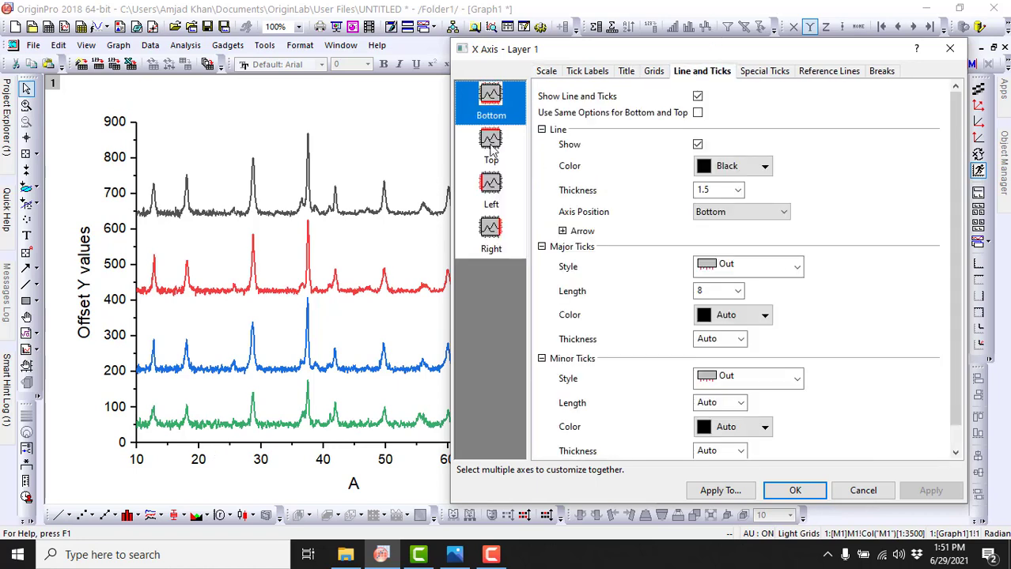
left_click(492, 146)
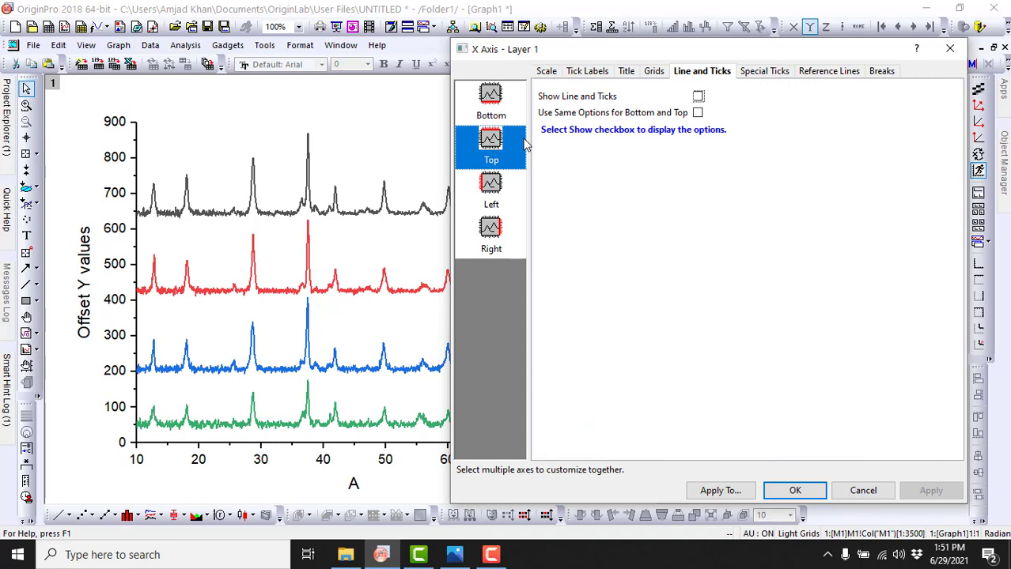
left_click(697, 96)
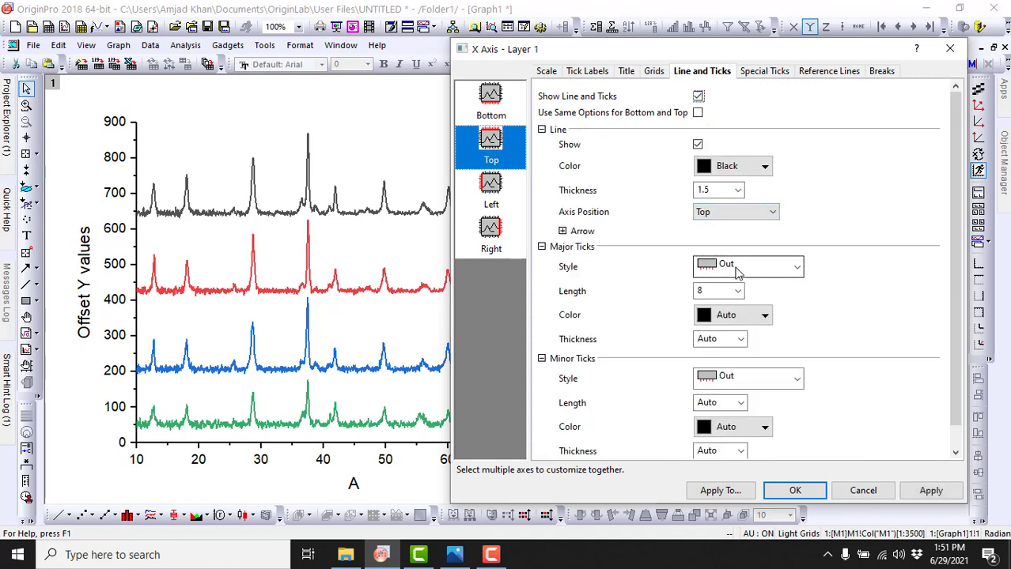
left_click(726, 264)
left_click(716, 340)
left_click(729, 379)
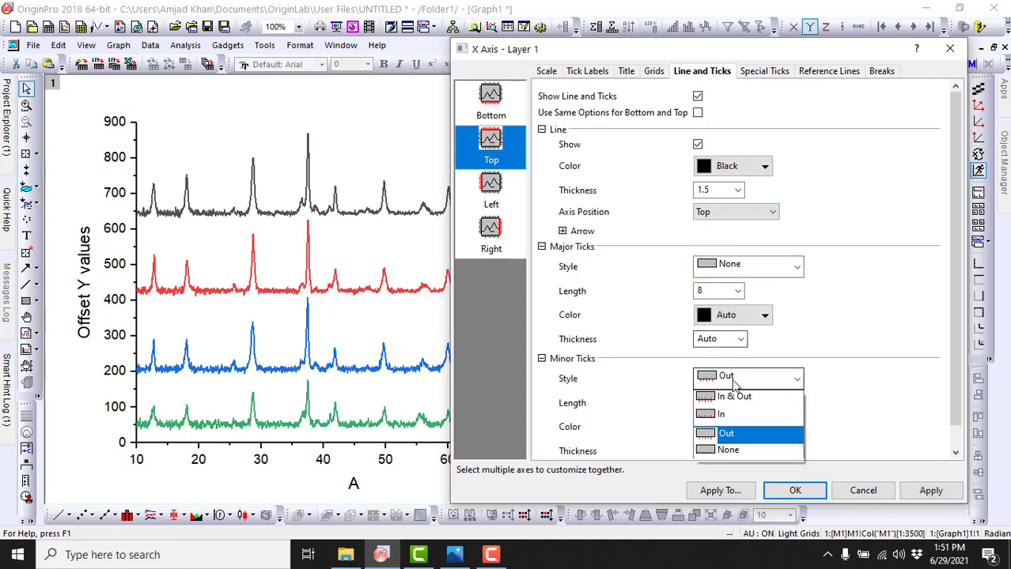
left_click(707, 451)
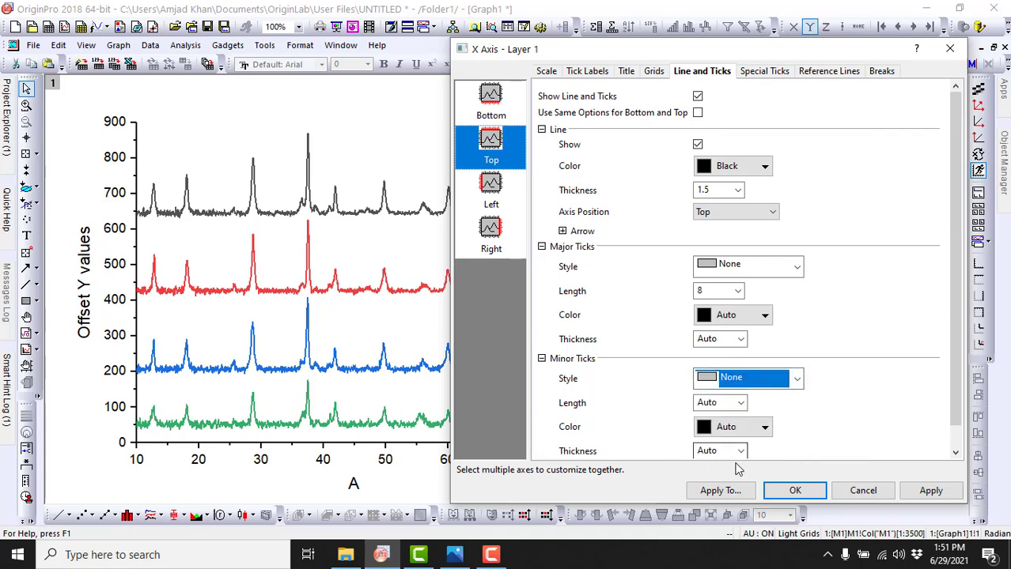
left_click(919, 491)
Step: Show the right axis line without ticks and confirm the axis settings
left_click_drag(802, 54, 816, 30)
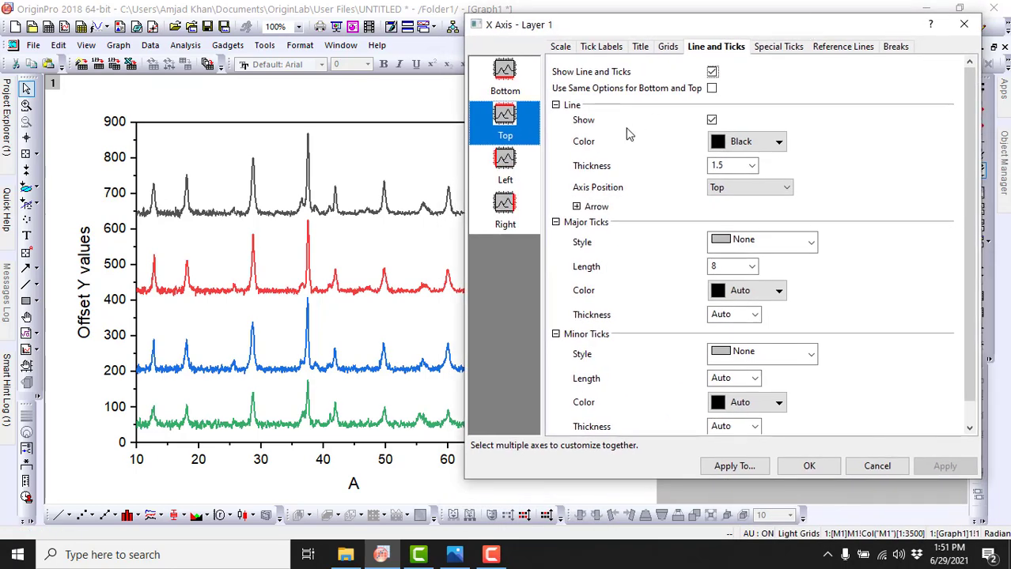
left_click(504, 219)
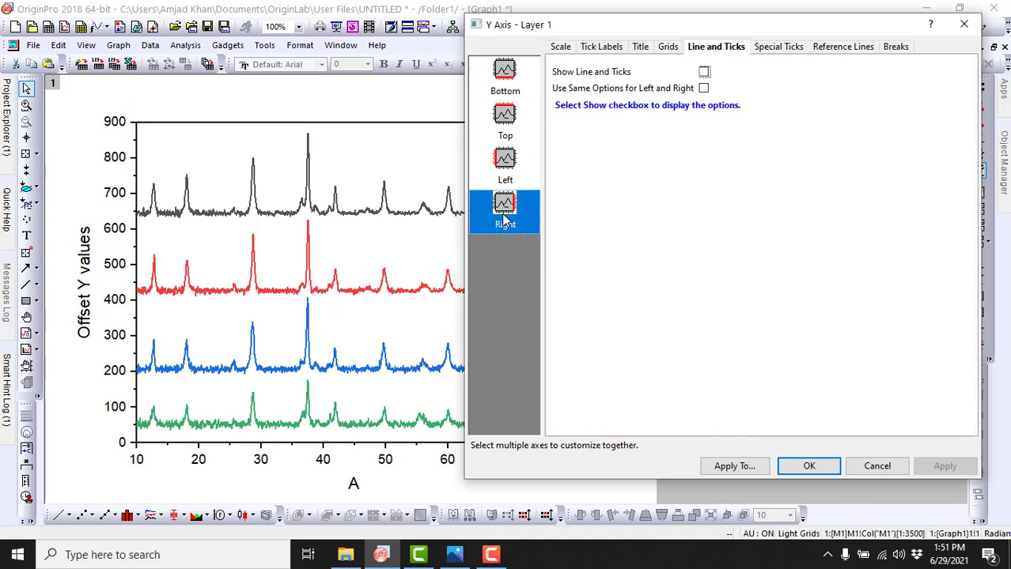
left_click(703, 72)
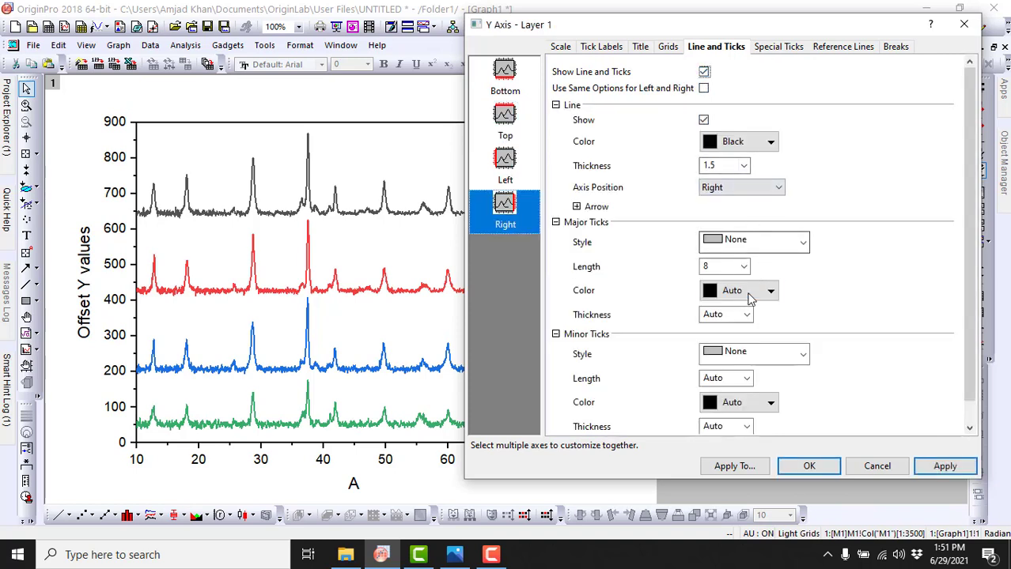
left_click(826, 468)
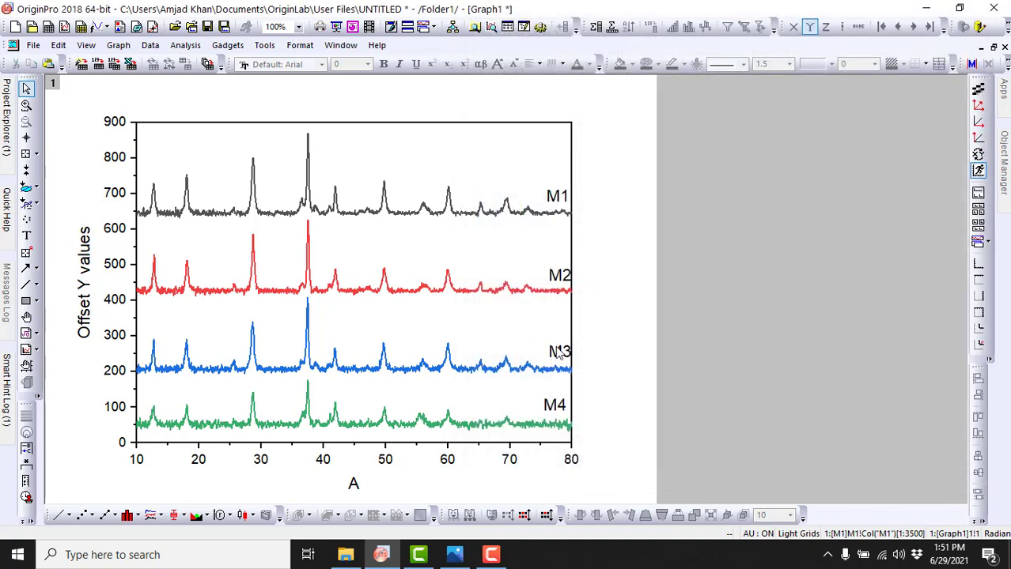
Step: Replace the X axis title with "2 theta (degree)"
double_click(354, 484)
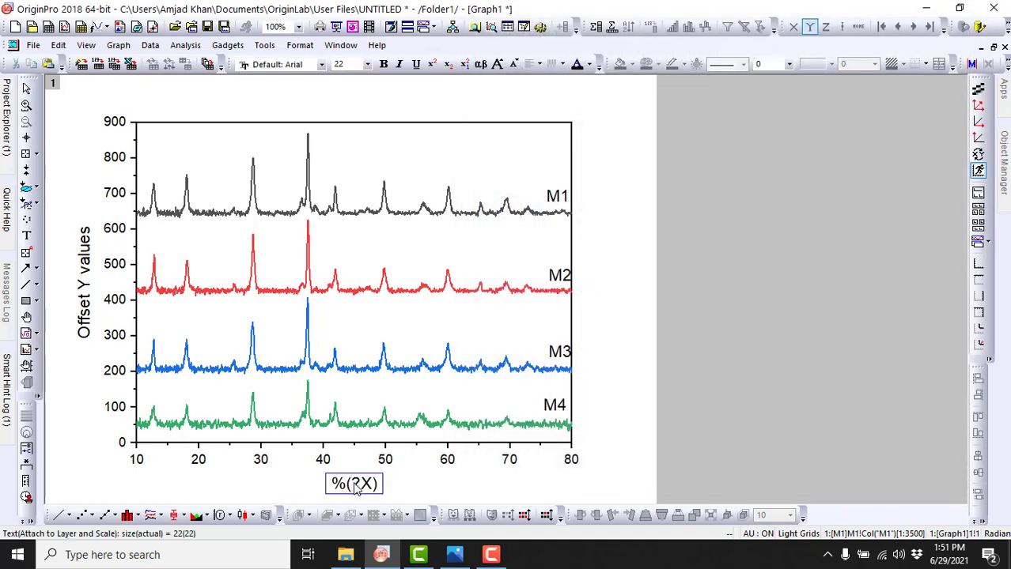
double_click(354, 485)
type("2 theta ")
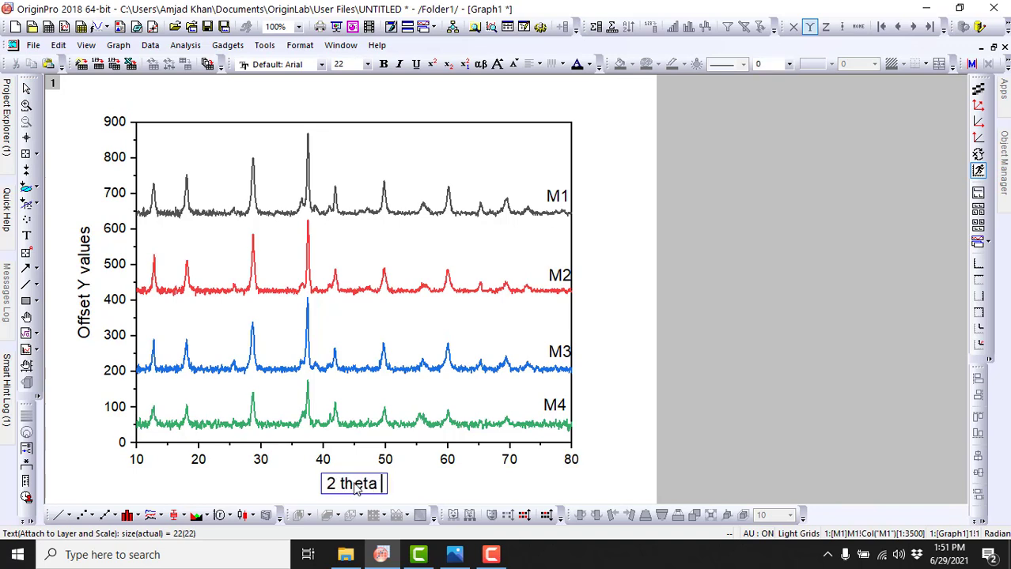
type("(de")
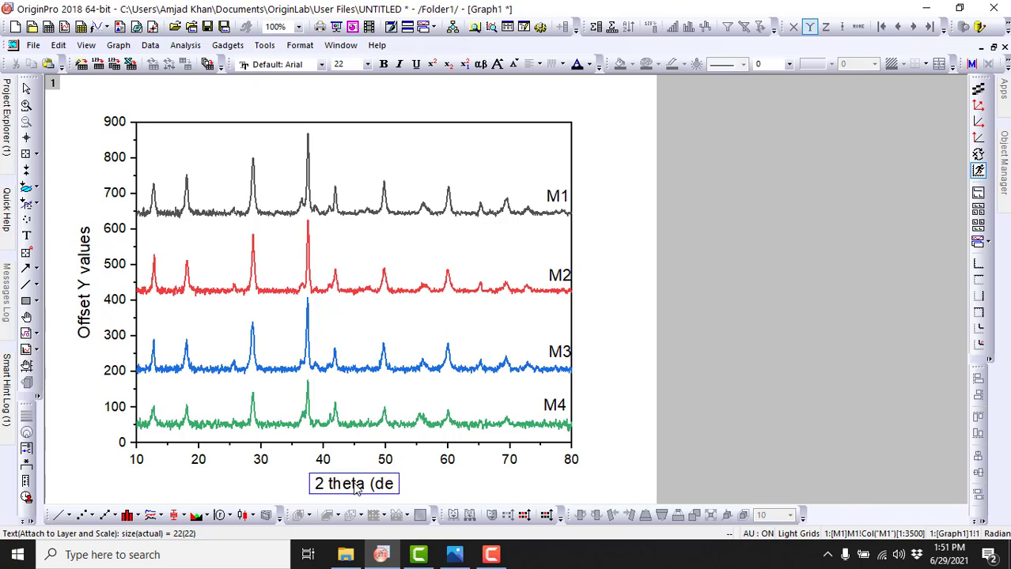
type("gree)")
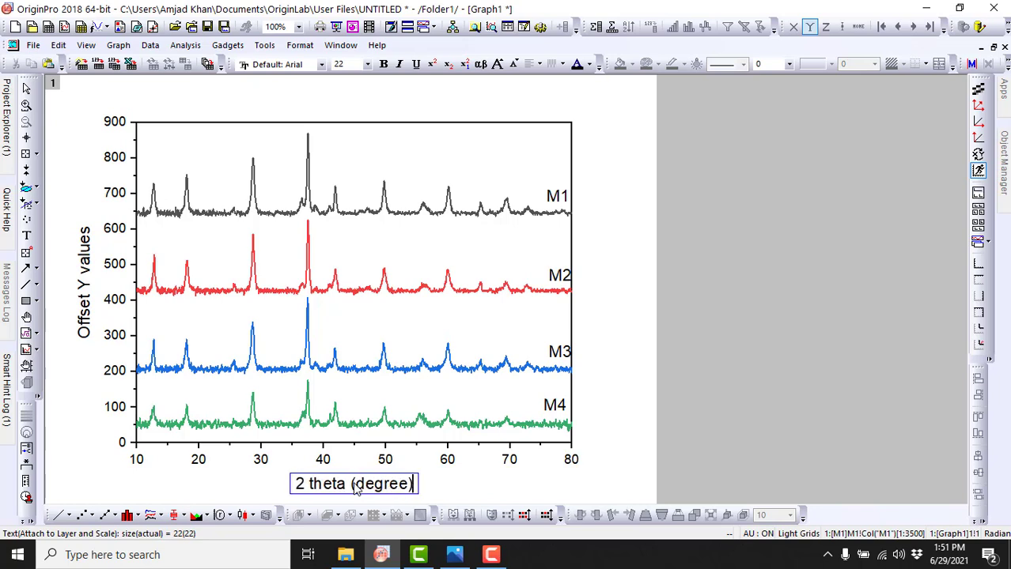
left_click(482, 492)
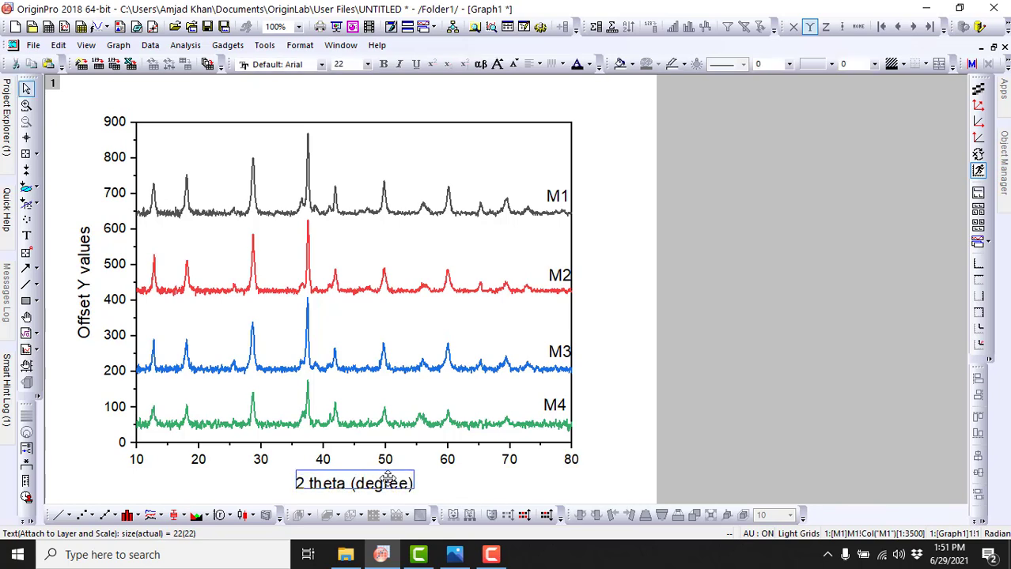
Step: Replace the Y axis title "Offset Y values" with "Intensity (a.u.)"
double_click(85, 316)
type("Intens")
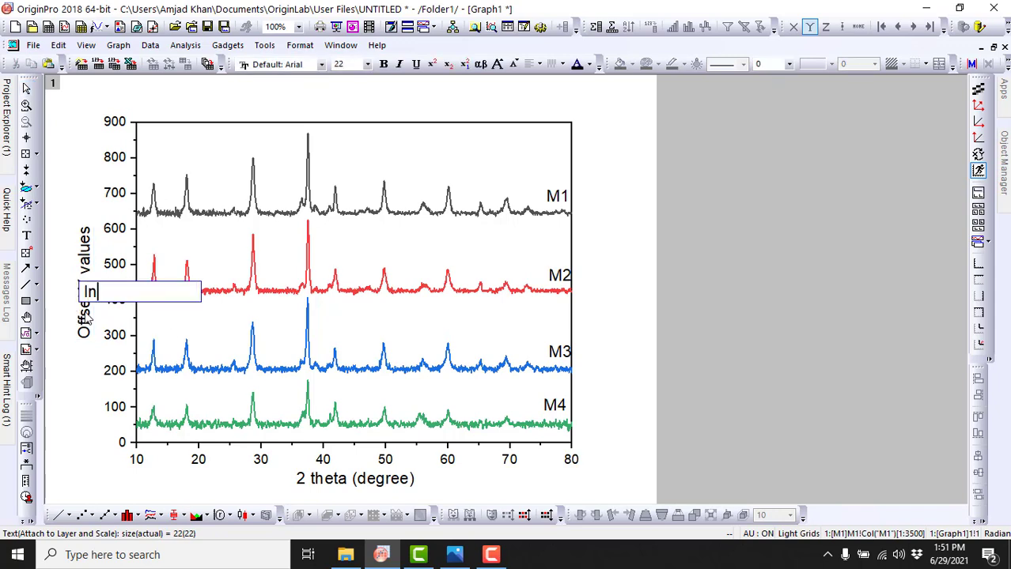
type("ity (a.u.")
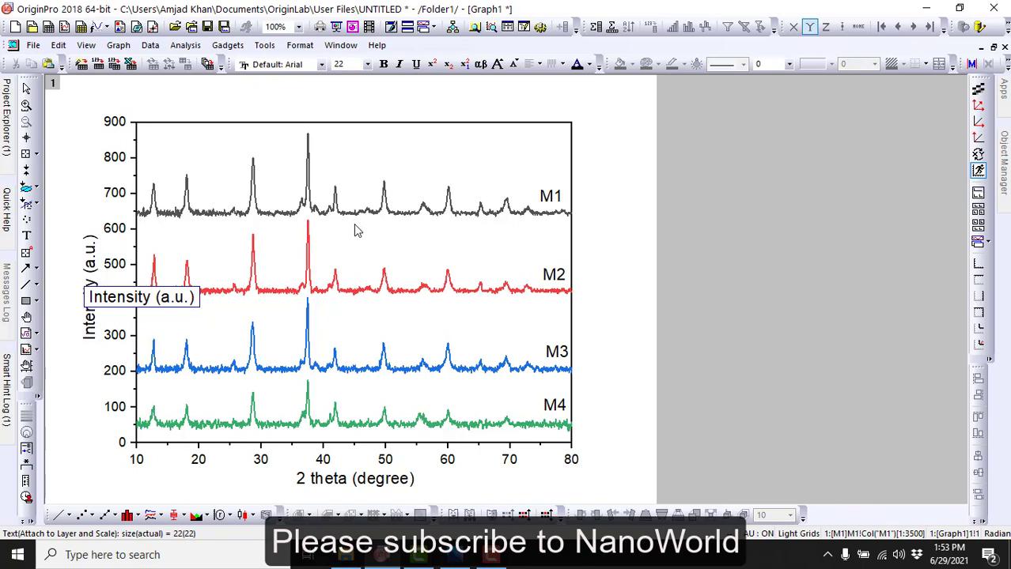
left_click(276, 250)
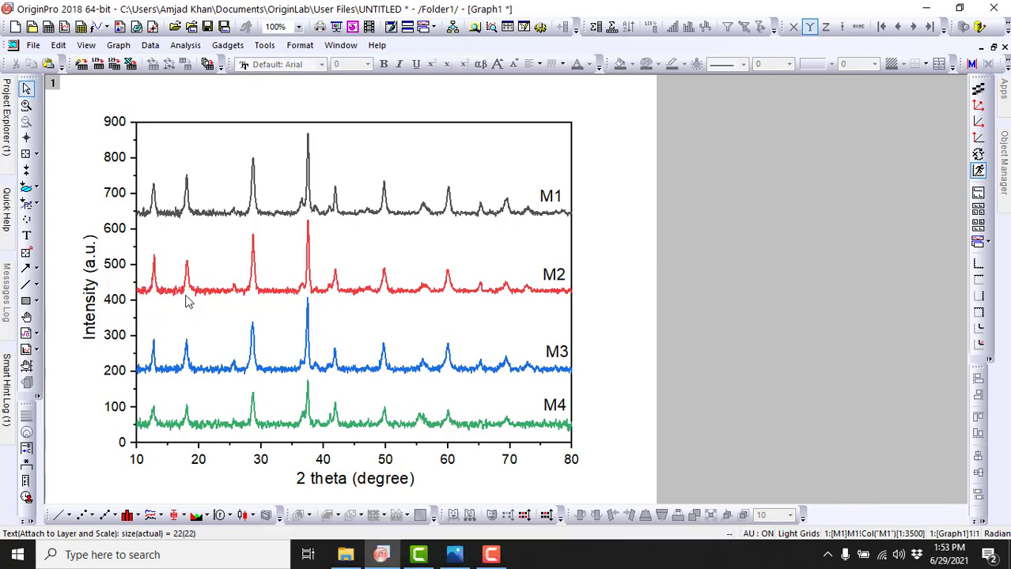
left_click(556, 354)
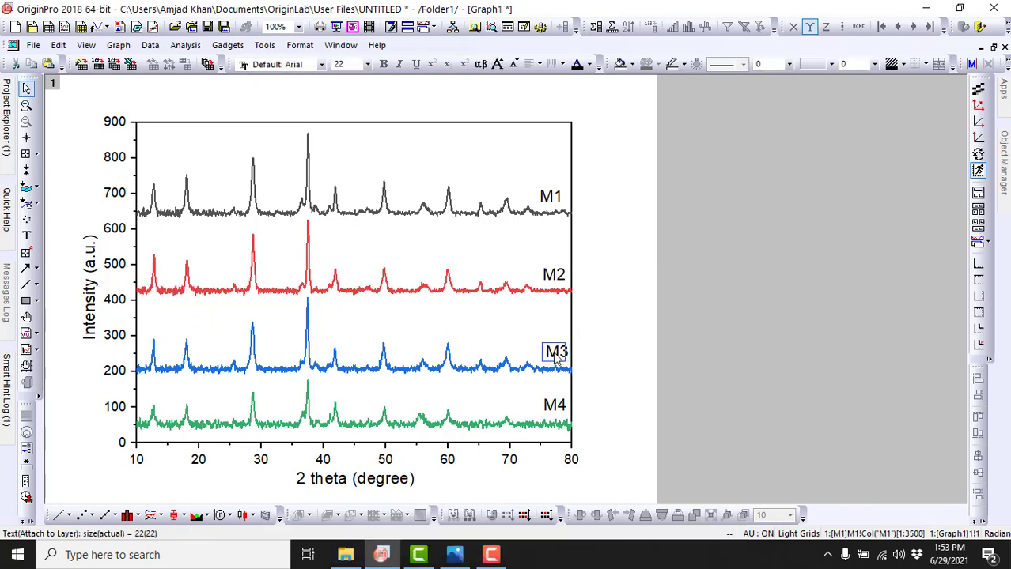
left_click(611, 354)
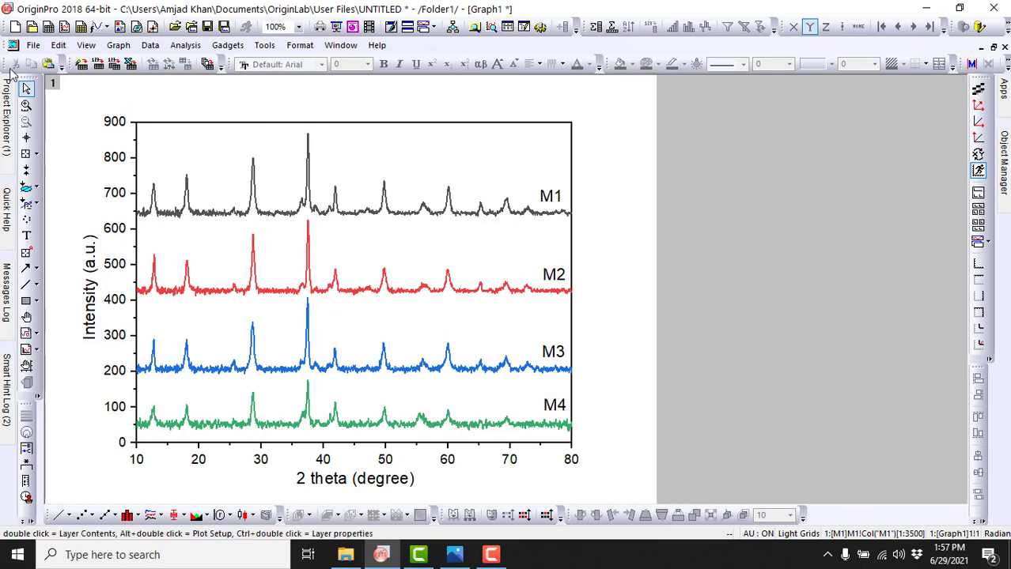
Step: Save the project to the Desktop as "Project M" in the Project (*.opju) format
left_click(33, 47)
left_click(461, 133)
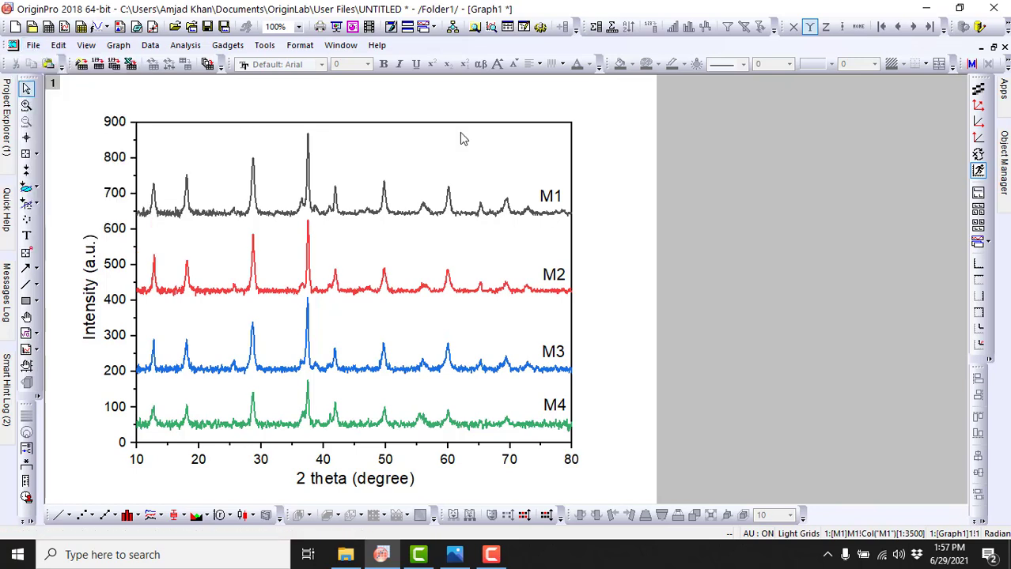
left_click(58, 46)
mouse_move(33, 45)
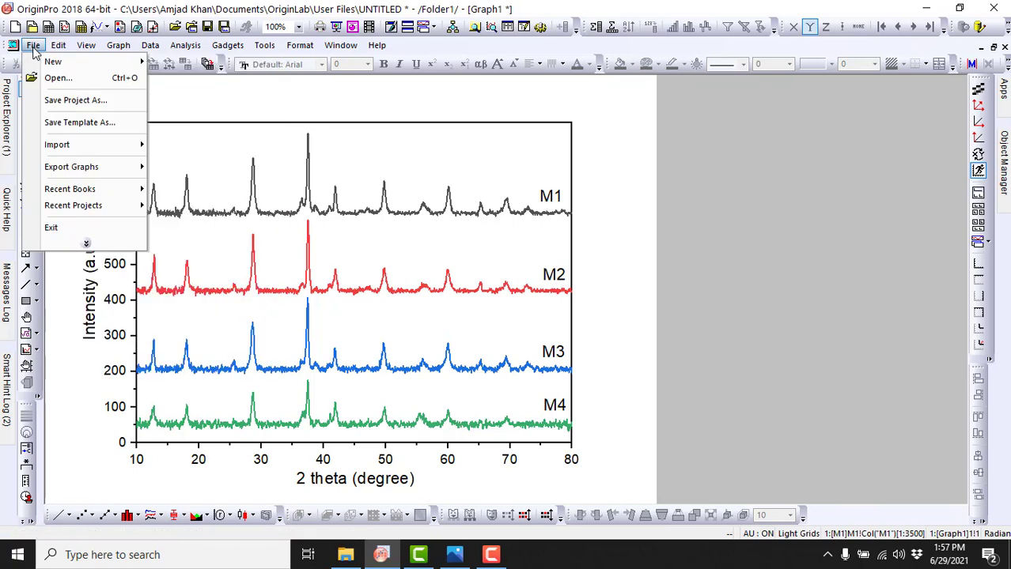
left_click(76, 106)
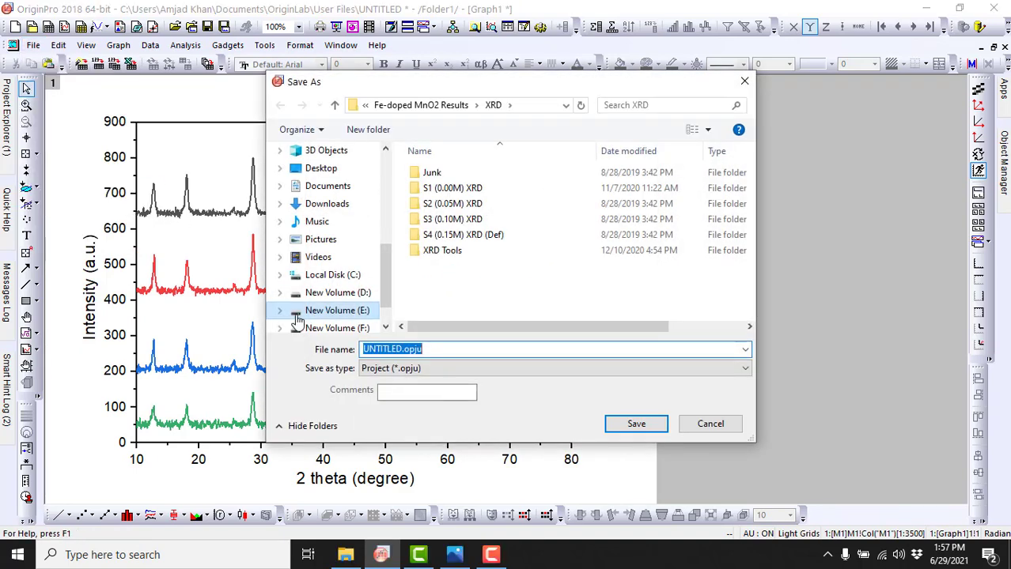
left_click(321, 169)
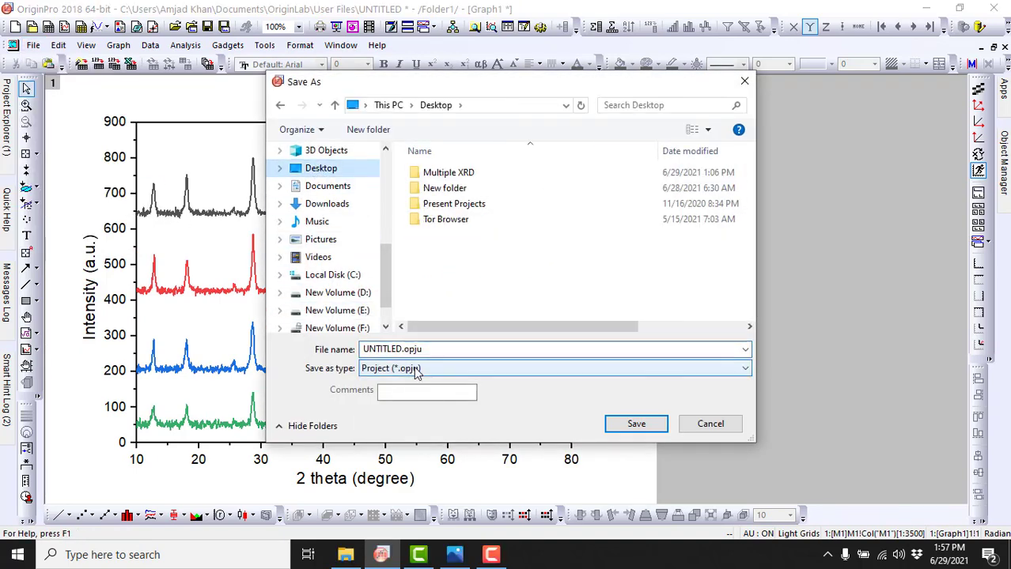
left_click(396, 353)
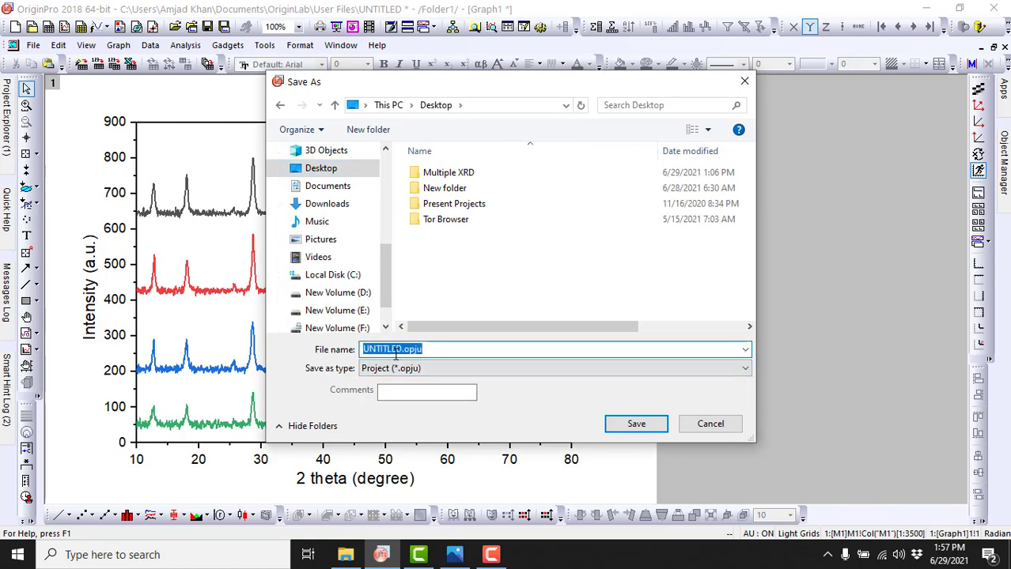
type("Project M")
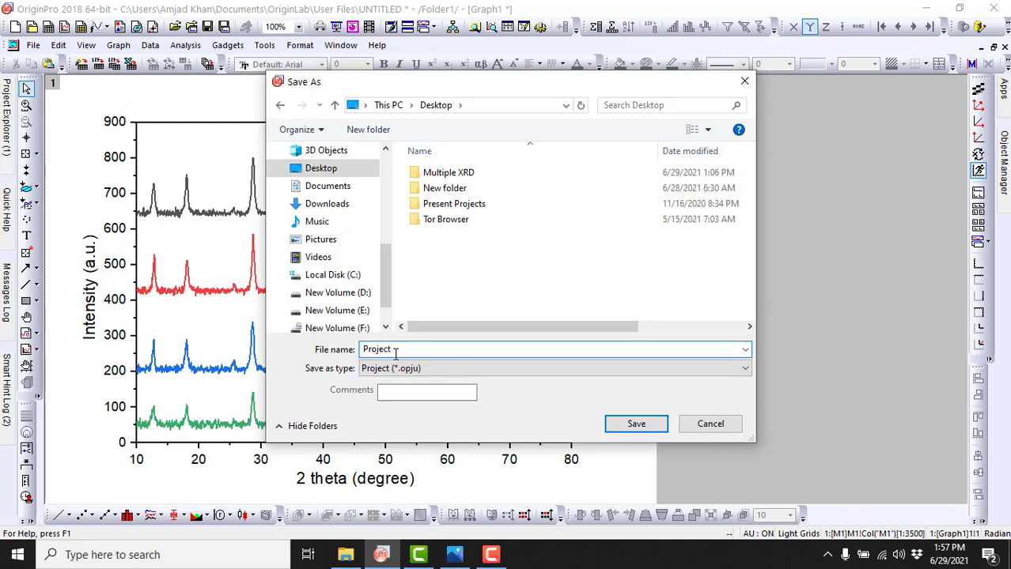
left_click(488, 375)
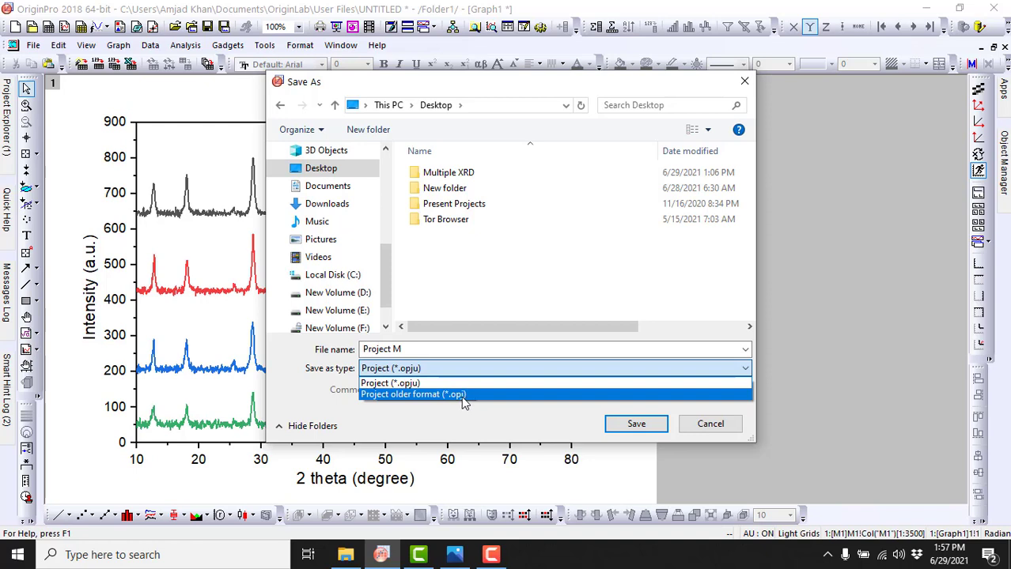
left_click(441, 382)
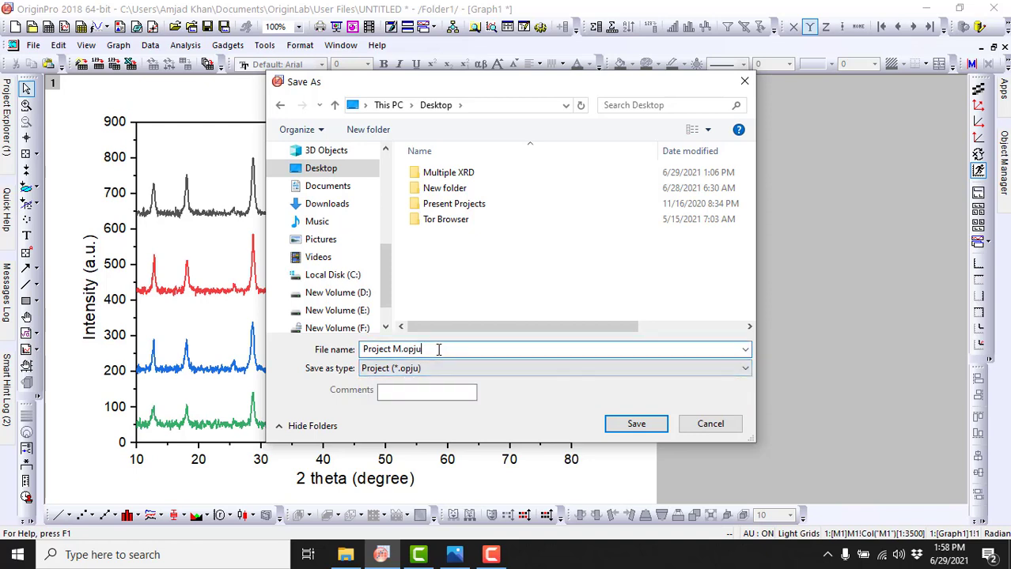
left_click(648, 431)
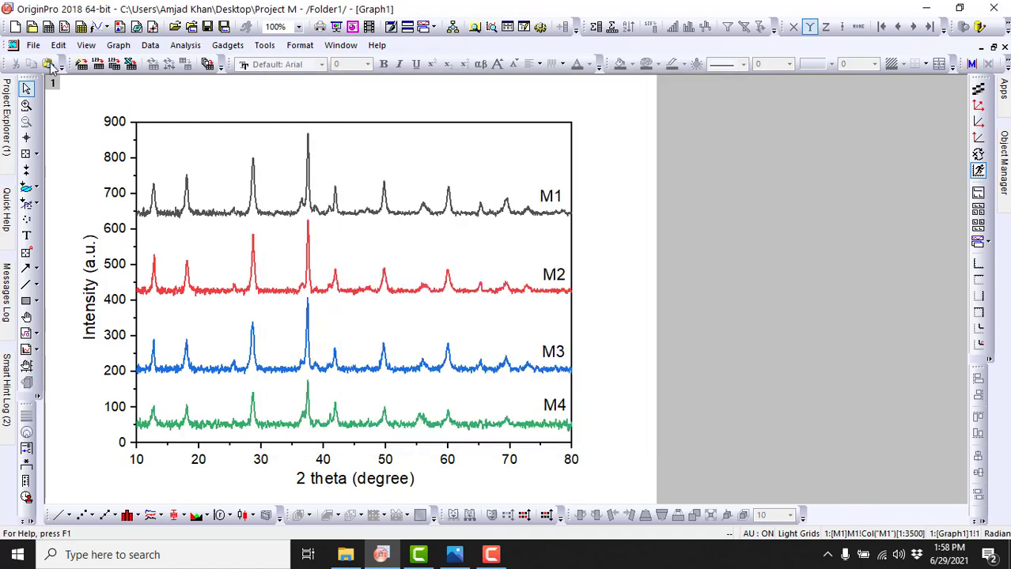
Step: Open the graph export settings and set the image type to Joint Photographic Experts Group (*.jpg)
left_click(35, 47)
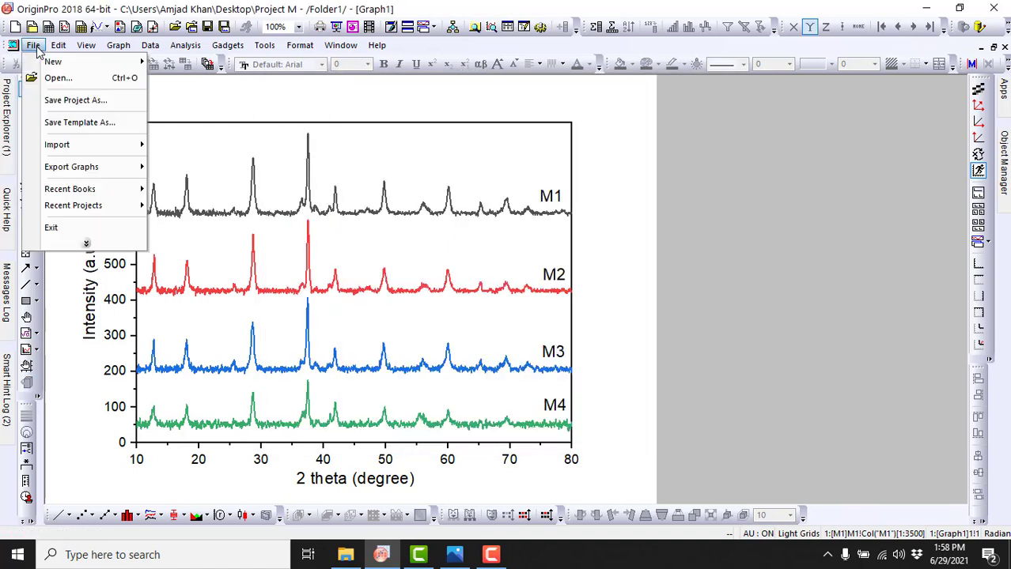
mouse_move(96, 174)
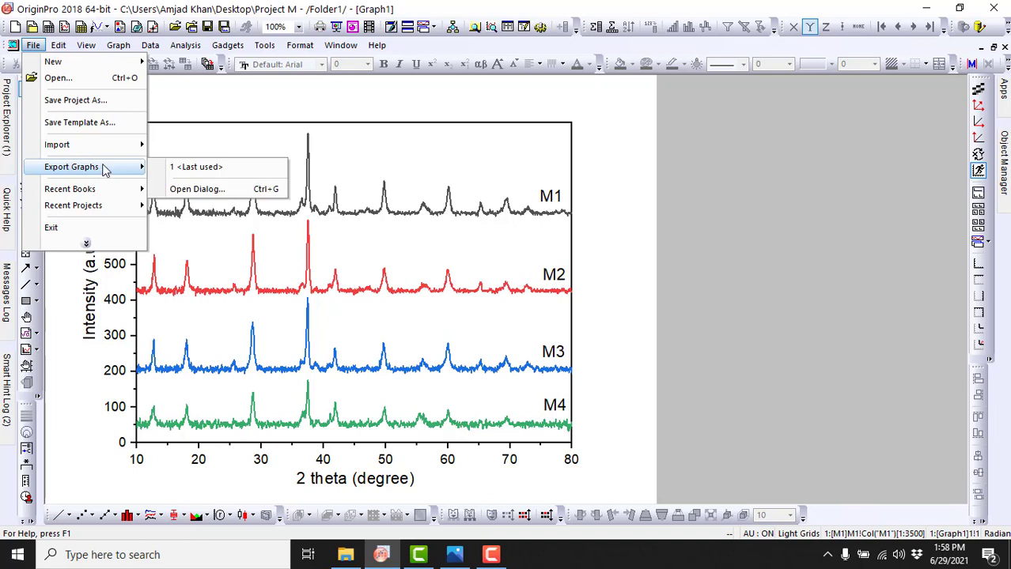
left_click(195, 197)
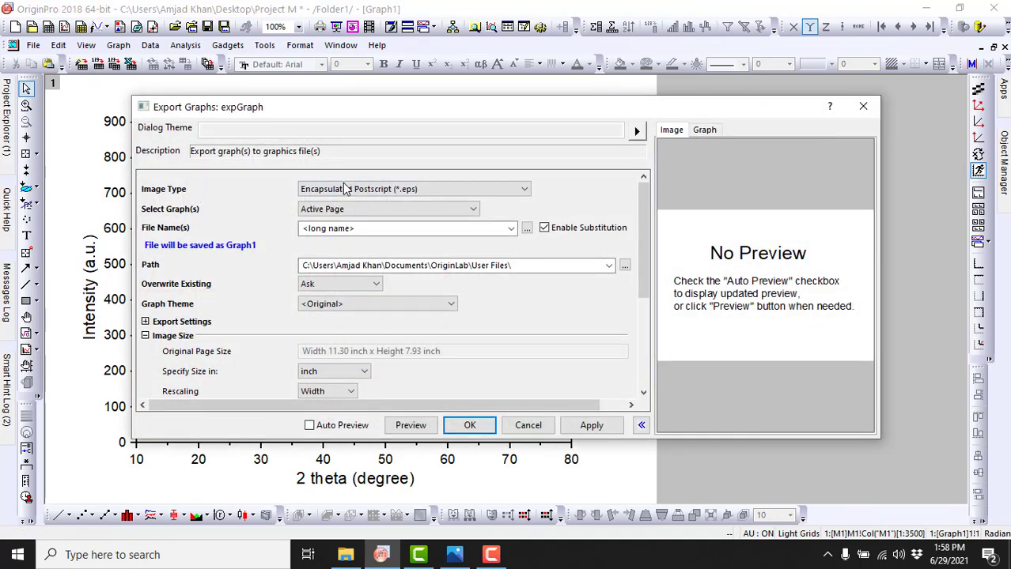
left_click(348, 189)
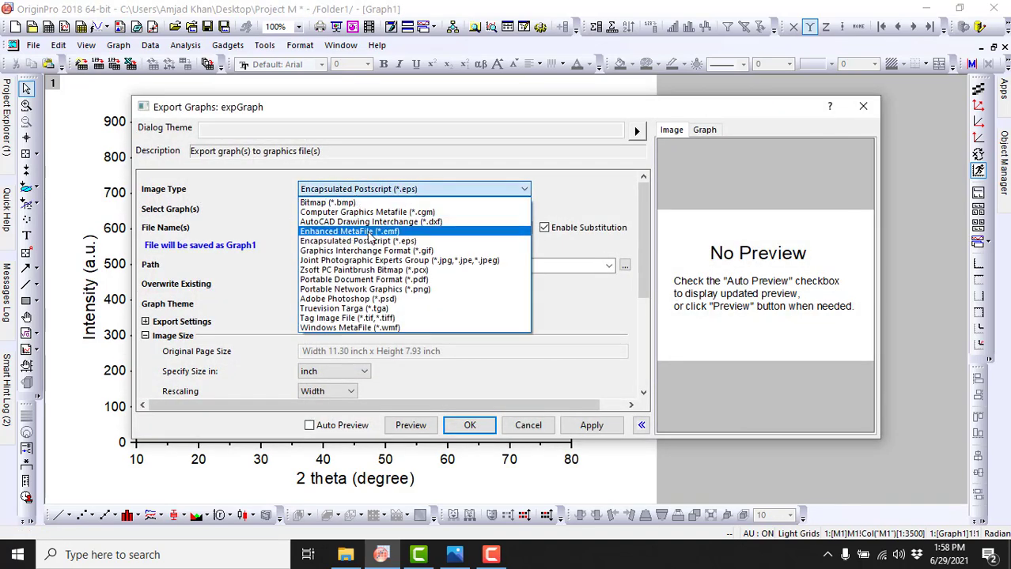
left_click(379, 261)
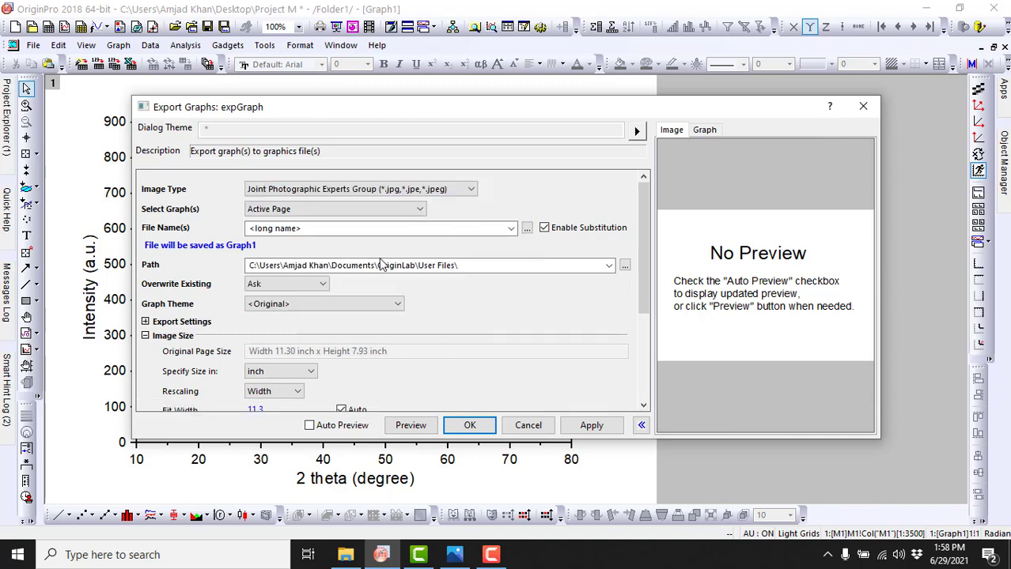
Step: Name the export file "project M" with the Desktop as its location, and export the graph
left_click(527, 228)
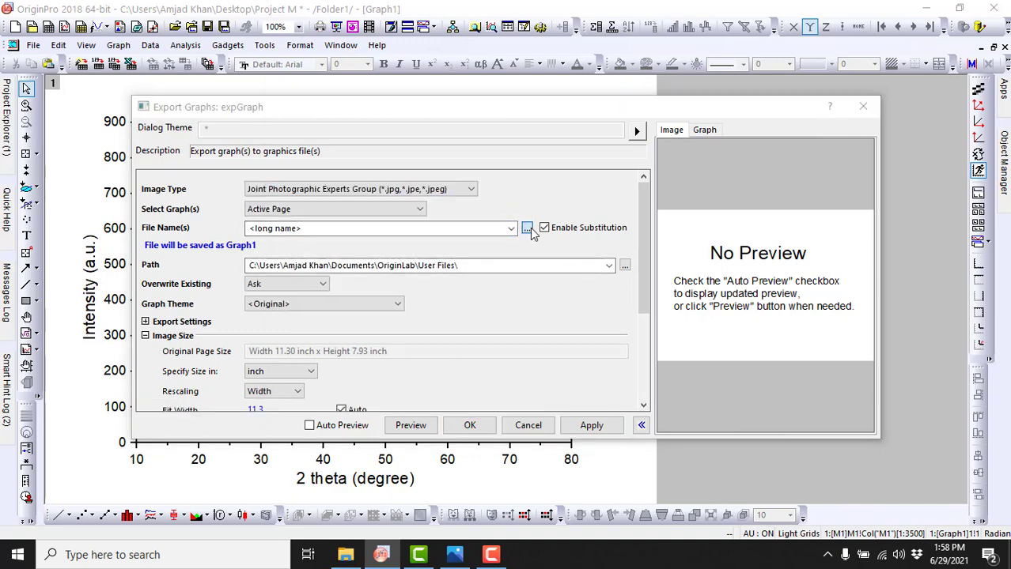
left_click(316, 299)
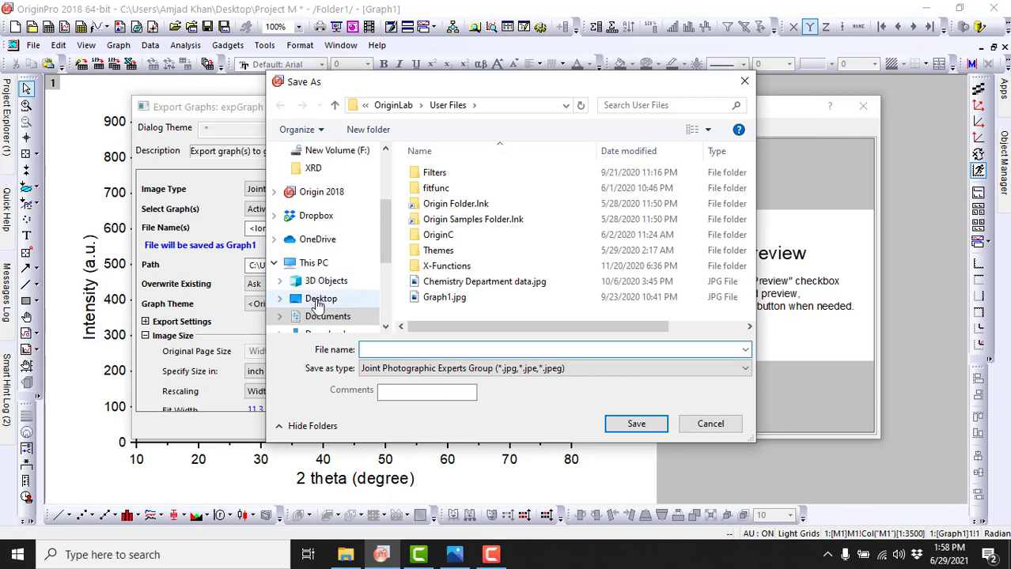
left_click(420, 351)
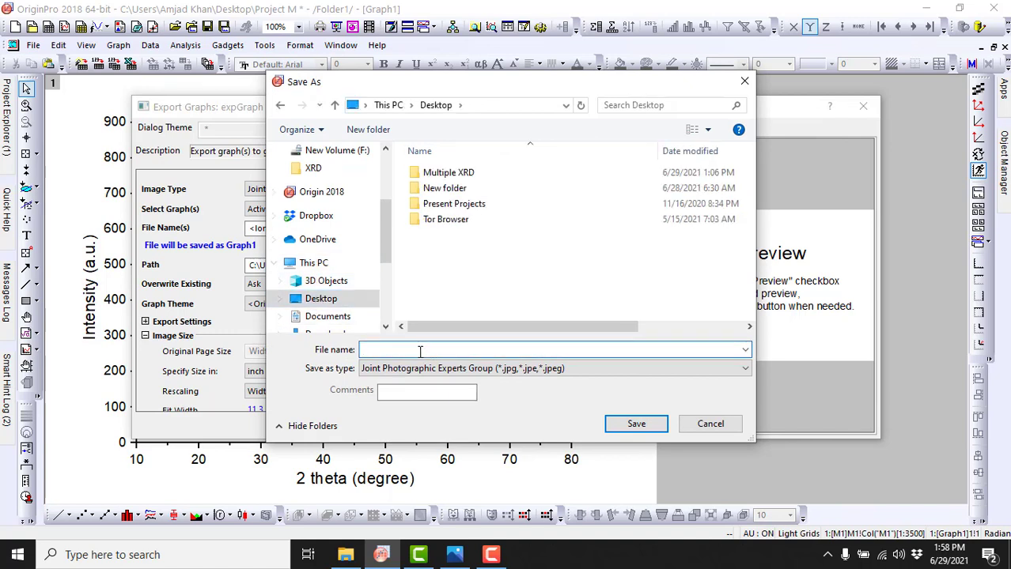
type("M")
key("BackSpace")
type("proj")
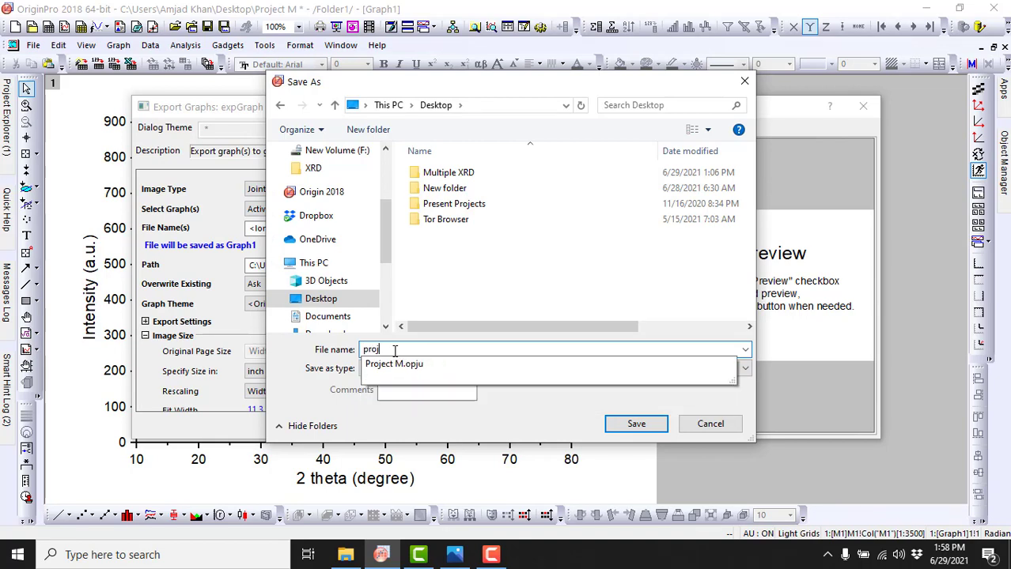
type("ect M")
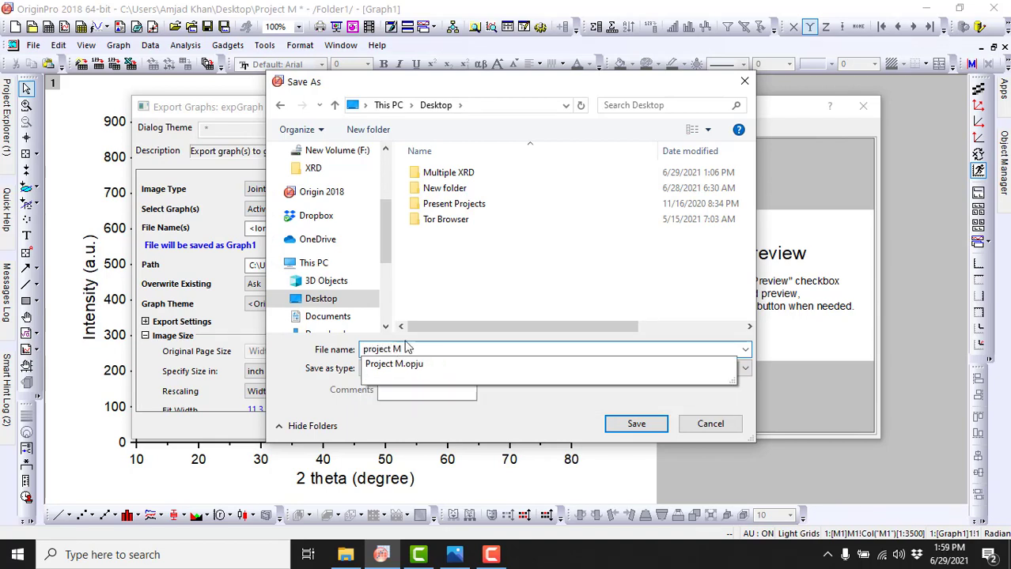
left_click(522, 270)
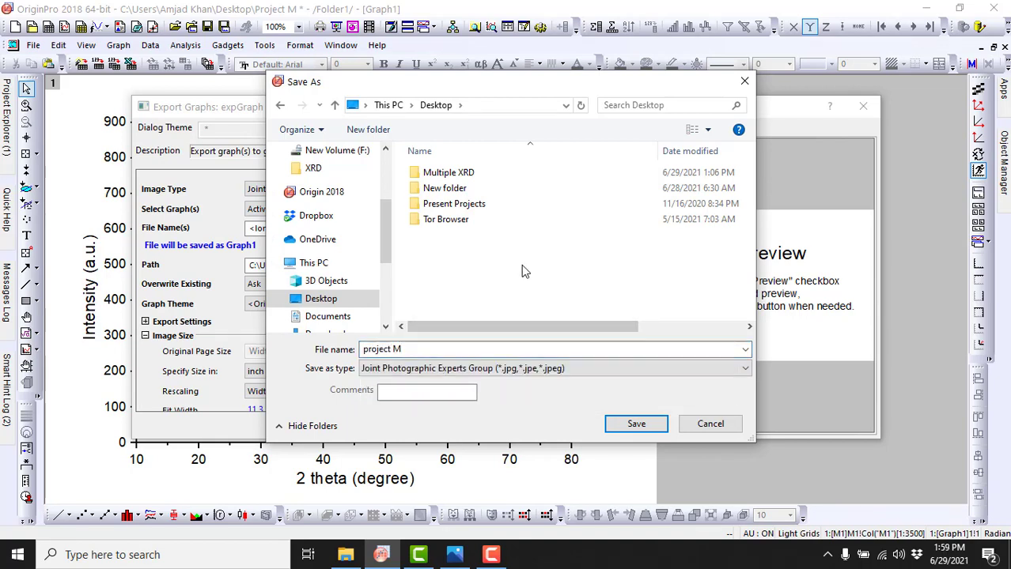
left_click(637, 424)
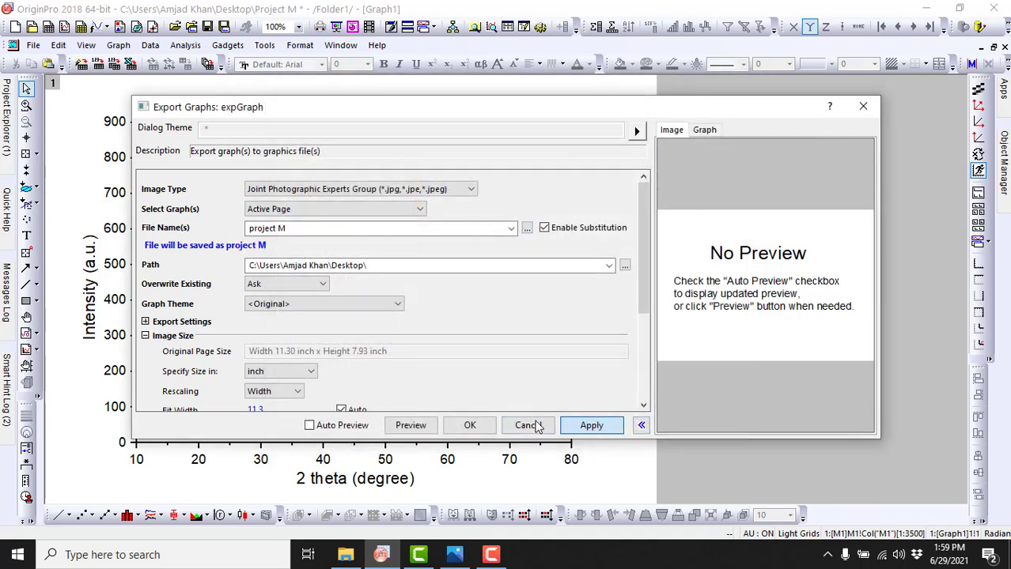
left_click(470, 426)
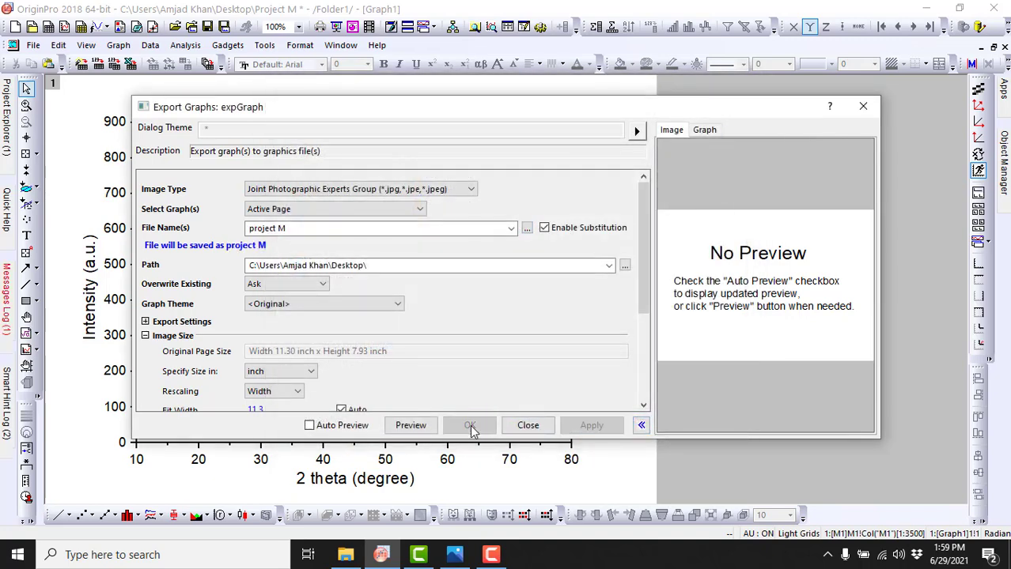
left_click(527, 425)
Step: Switch to the desktop and open the exported image project M.jpg in Photos
left_click(932, 12)
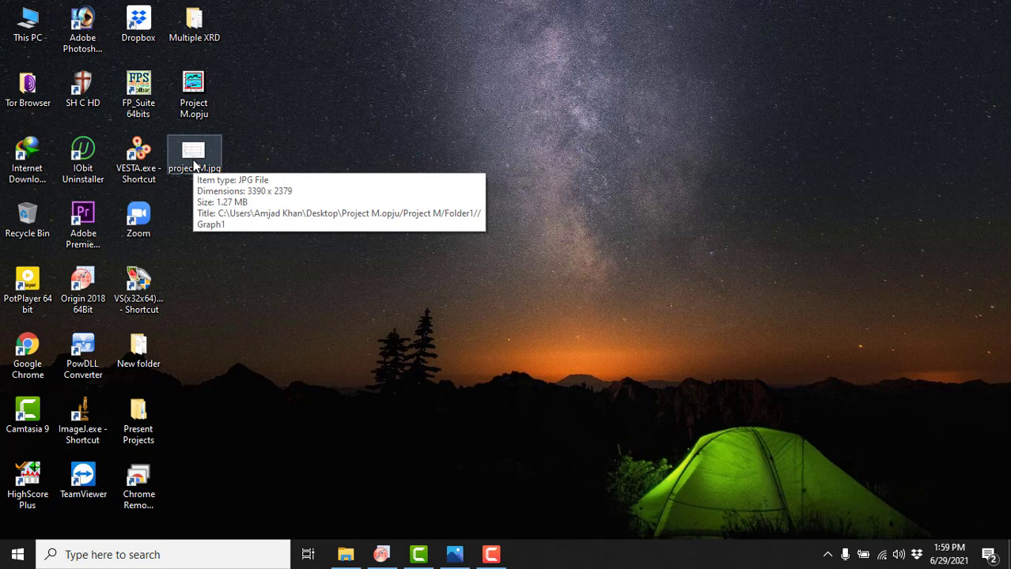
left_click(195, 164)
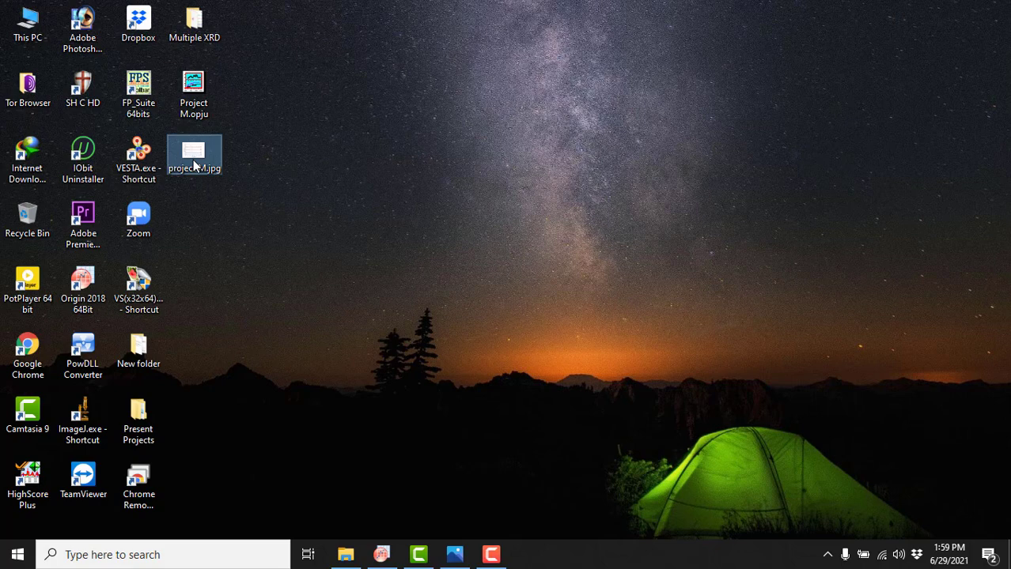
double_click(195, 164)
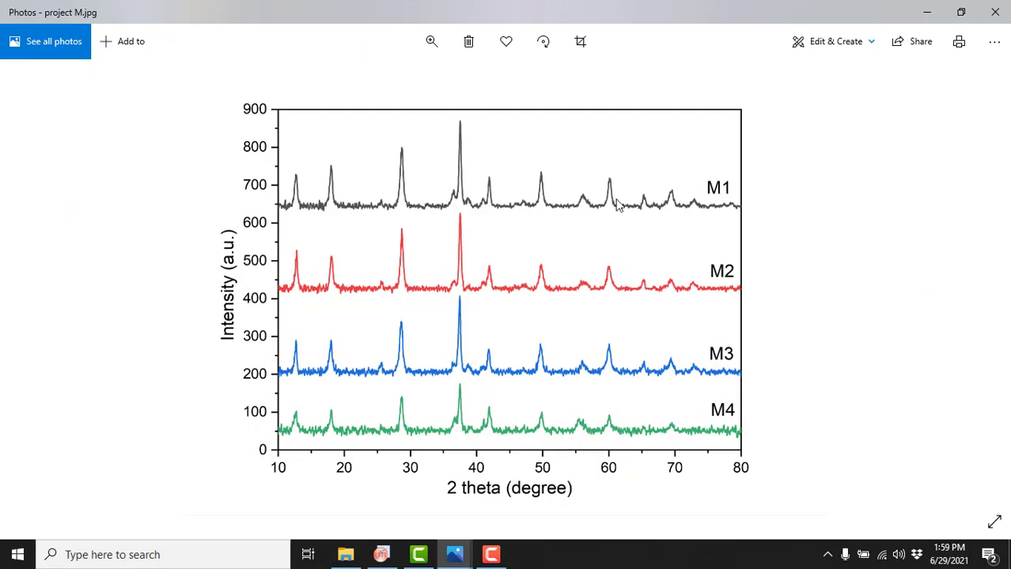
Step: Examine the sharpness of the curves and frame lines in the exported image at high magnification, ending at best fit
scroll(618, 204, "up", 3)
left_click(431, 41)
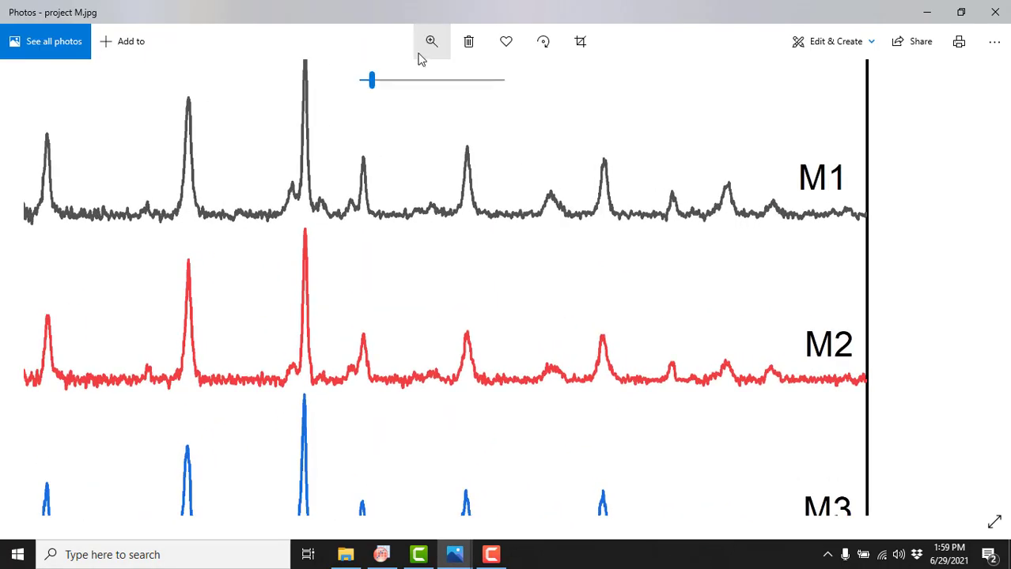
left_click_drag(373, 82, 406, 87)
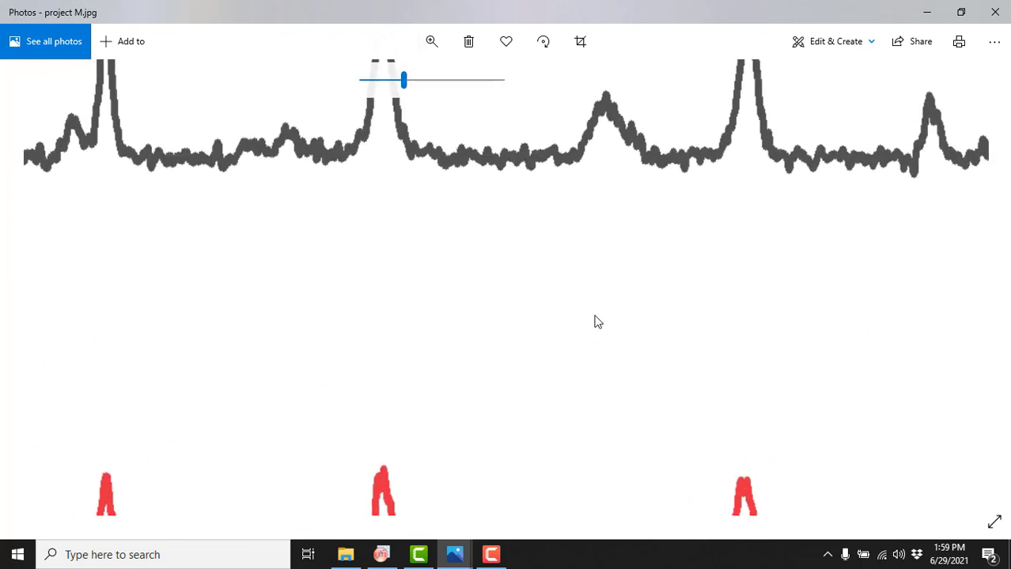
left_click_drag(598, 317, 335, 524)
left_click_drag(892, 302, 213, 446)
left_click_drag(204, 408, 385, 542)
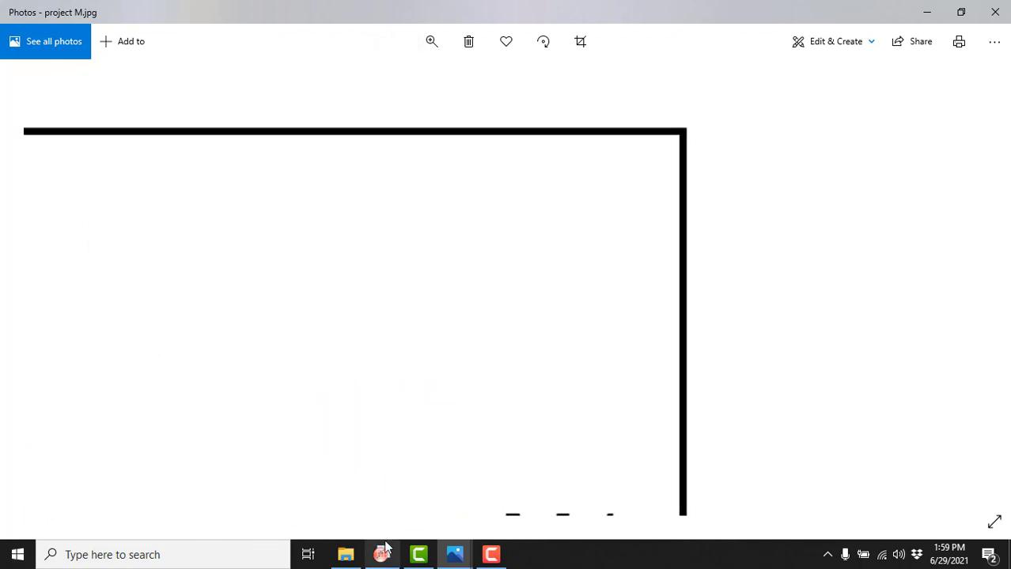
left_click_drag(194, 333, 688, 336)
left_click_drag(407, 178, 886, 198)
left_click_drag(481, 212, 779, 218)
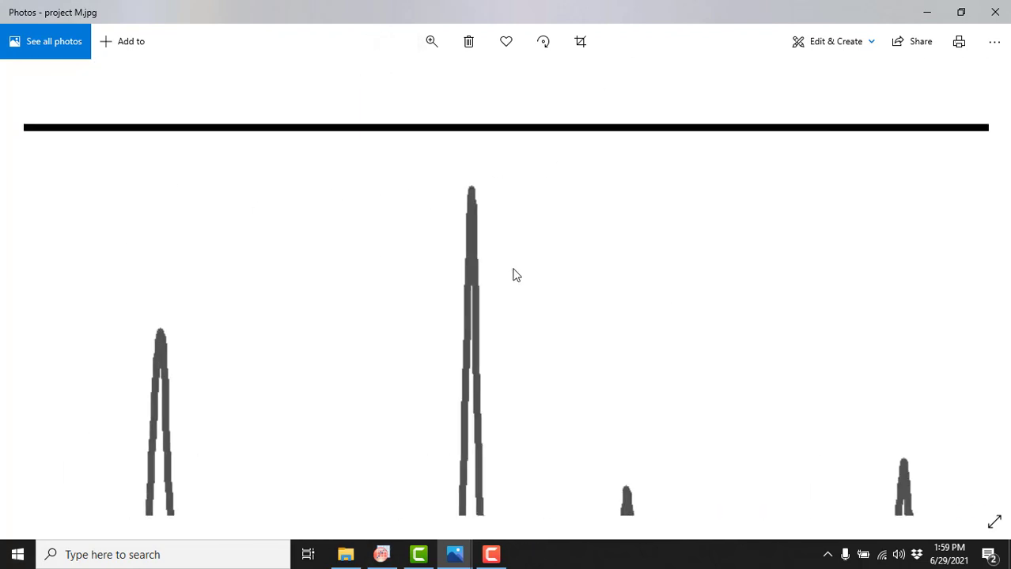
left_click_drag(314, 483, 491, 221)
left_click_drag(356, 332, 530, 162)
left_click(431, 41)
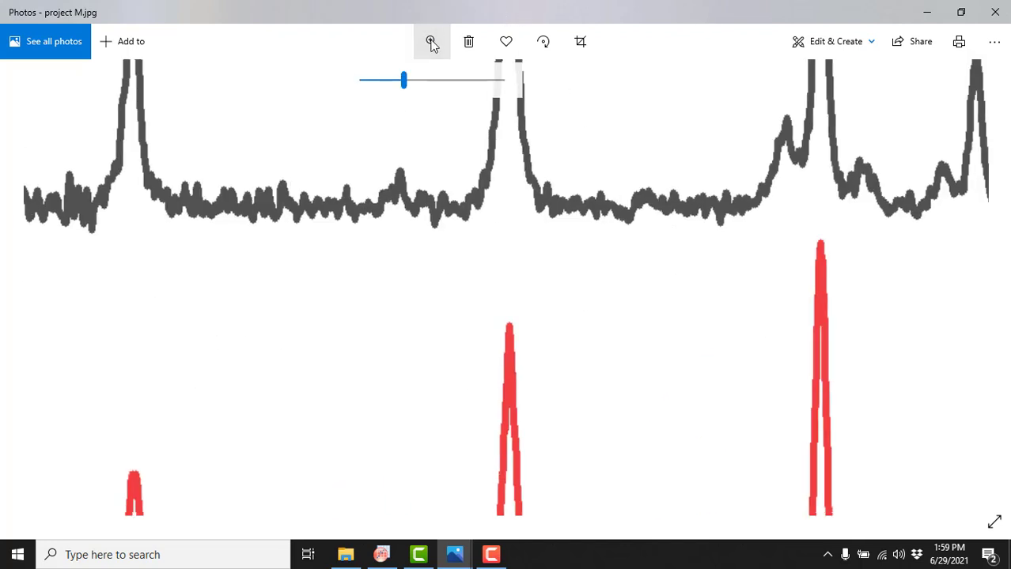
left_click_drag(403, 82, 354, 104)
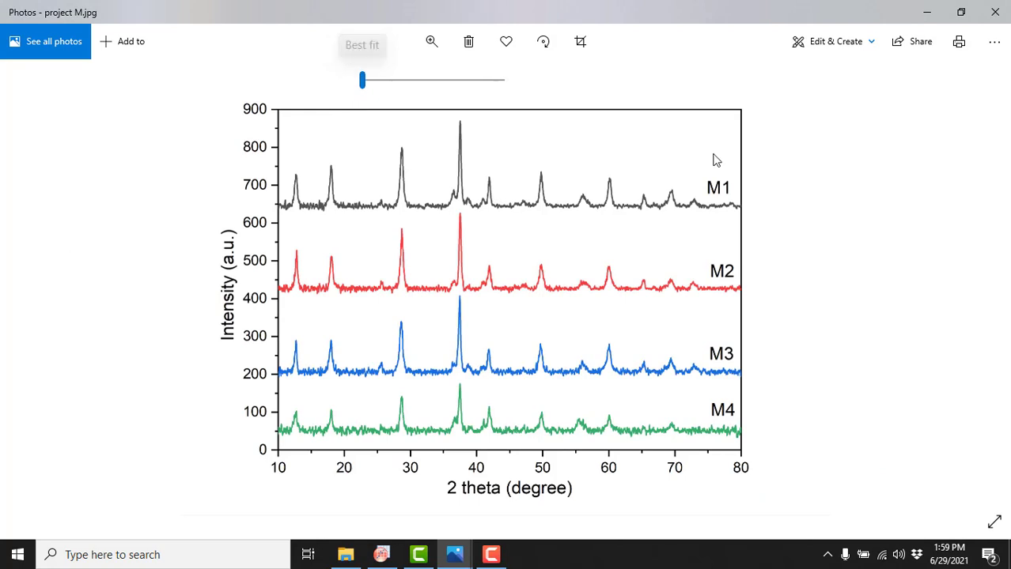